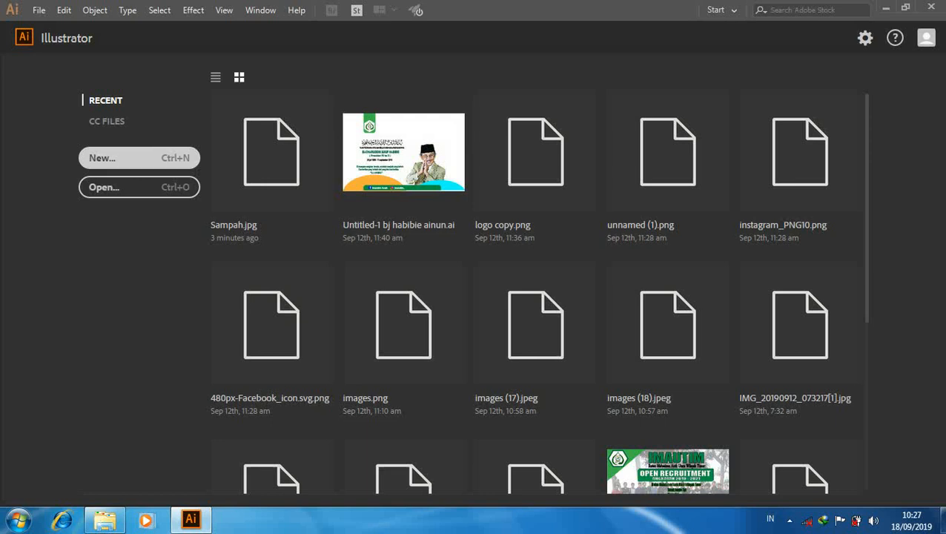
Step: Create a new document from the Web preset at 1280 x 1024 px in RGB colour
left_click(111, 157)
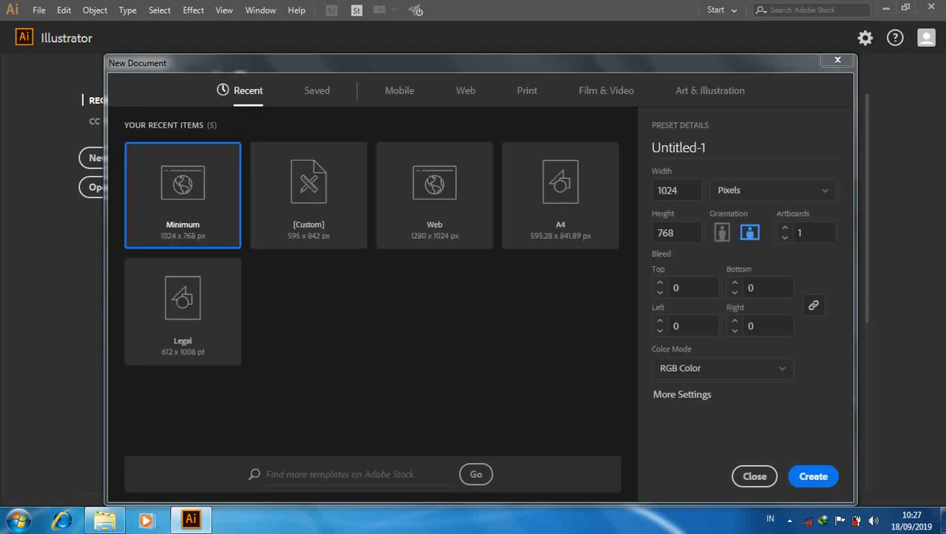
left_click(430, 222)
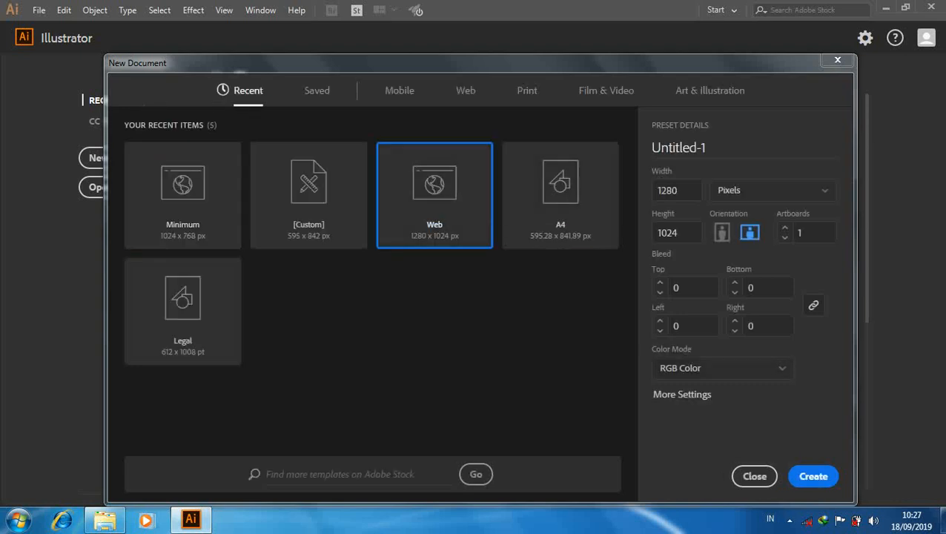
left_click(812, 476)
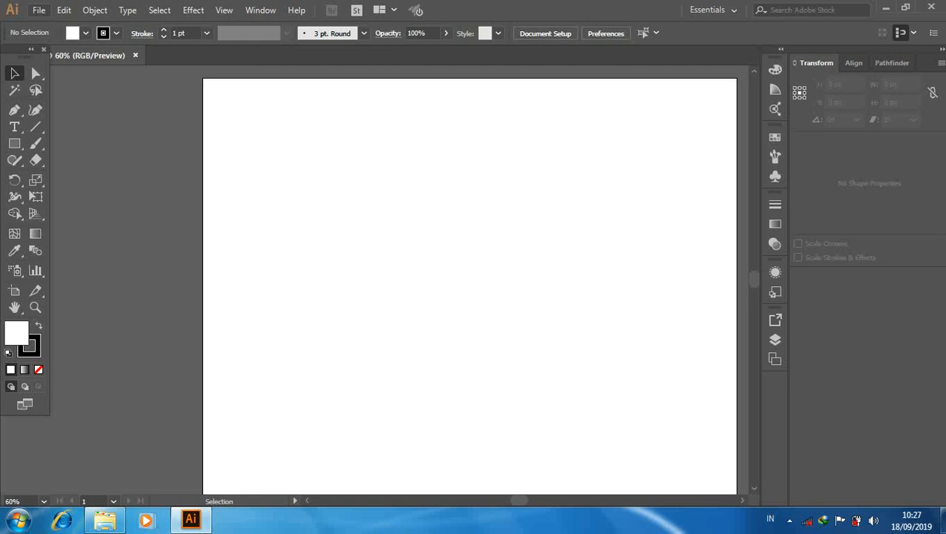
Step: Open the images "IMG_20190910_114423" and "logo copy" together from the =imautim folder
left_click(39, 10)
left_click(63, 57)
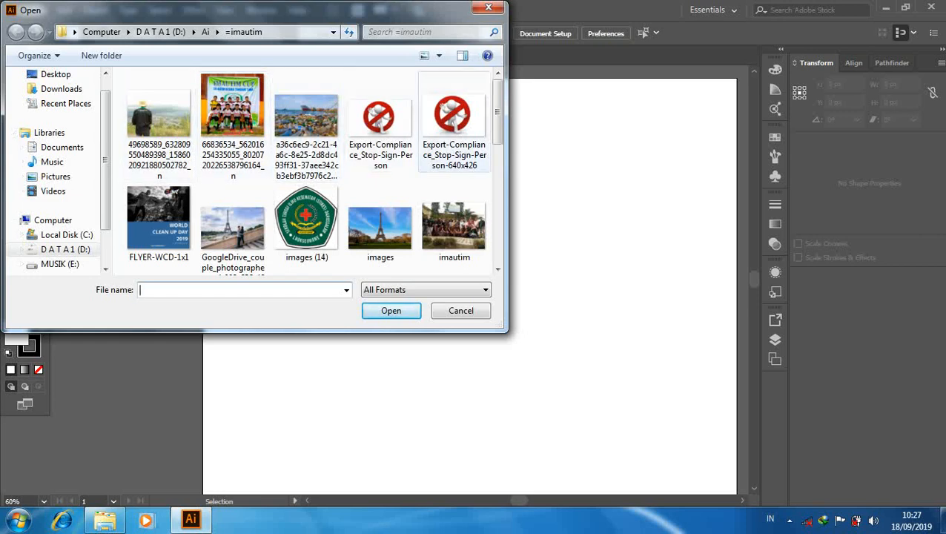
scroll(454, 118, "down", 3)
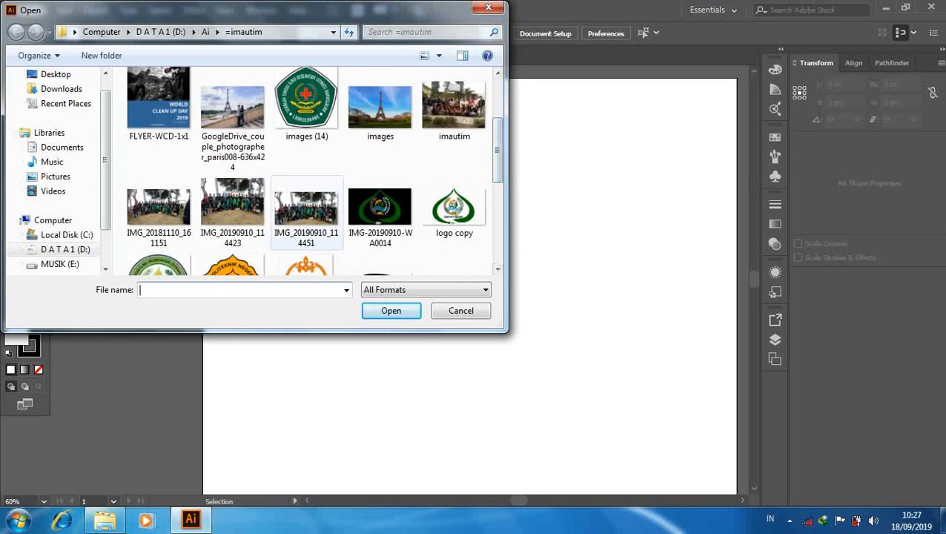
left_click(306, 211)
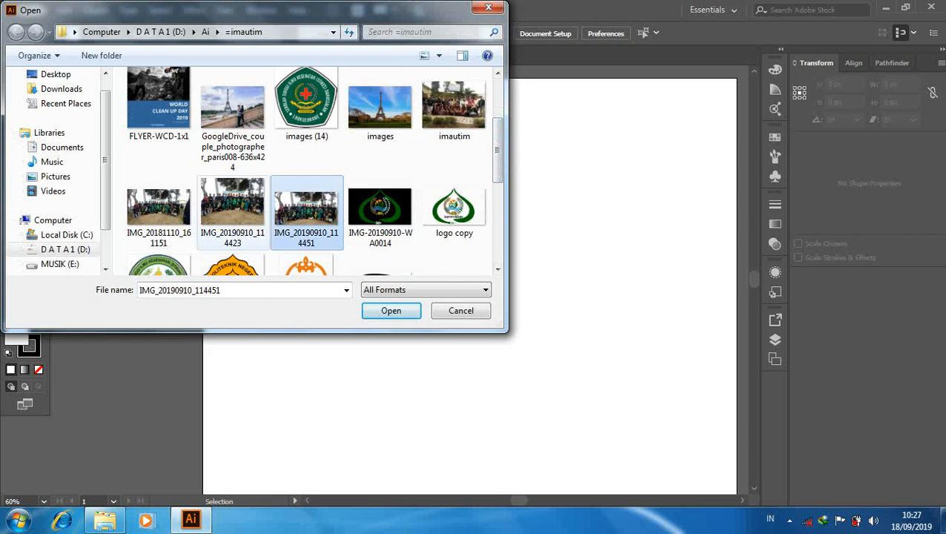
left_click(232, 212)
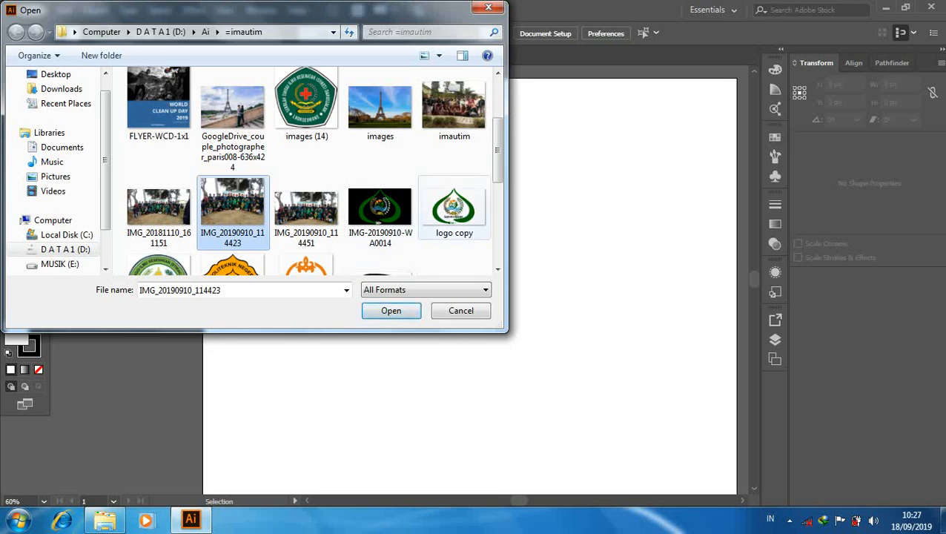
left_click(454, 212, "ctrl")
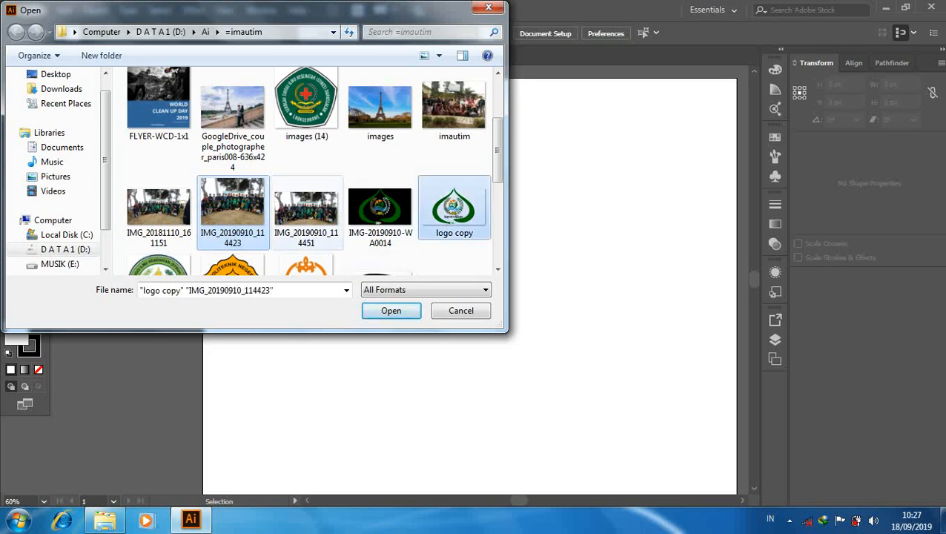
key("Return")
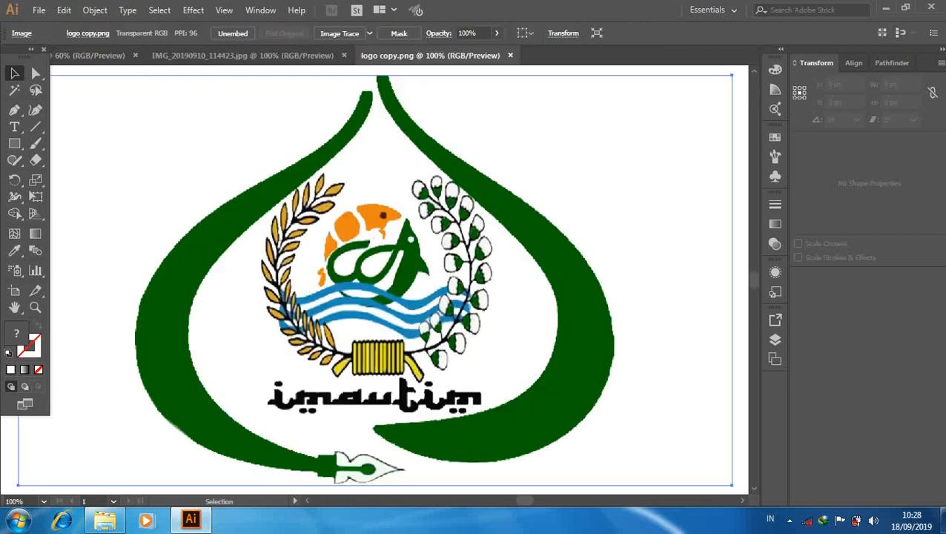
Step: Copy the group photo from its own document and paste it into the new 1280 x 1024 px document
left_click(242, 55)
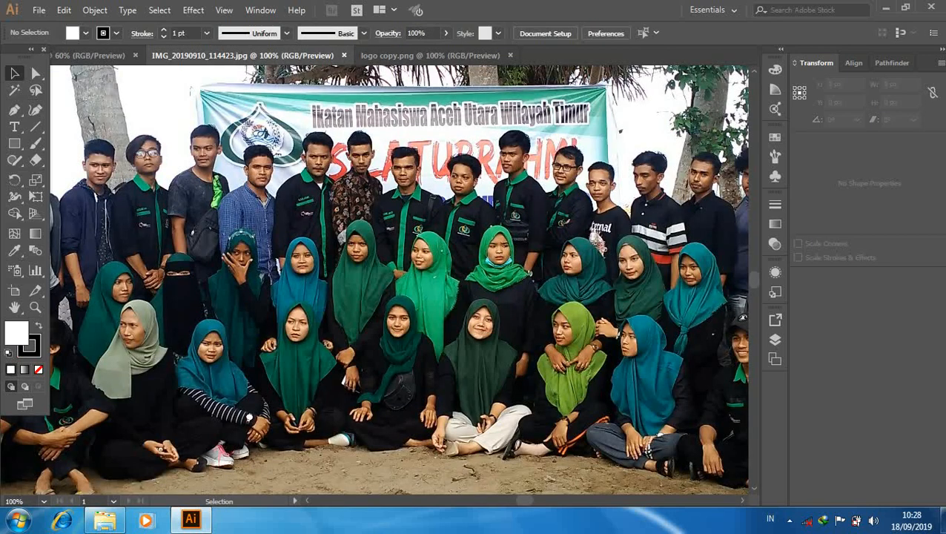
left_click(89, 56)
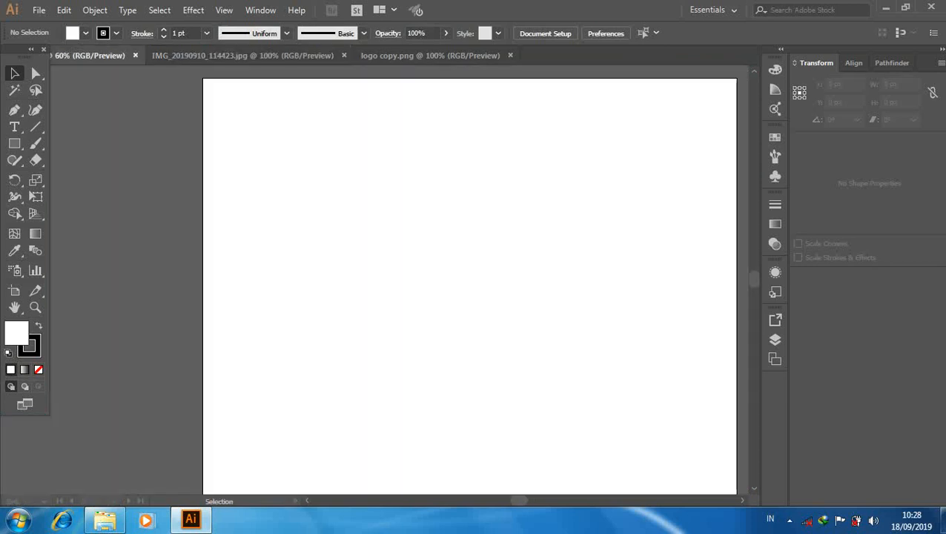
key("ctrl+v")
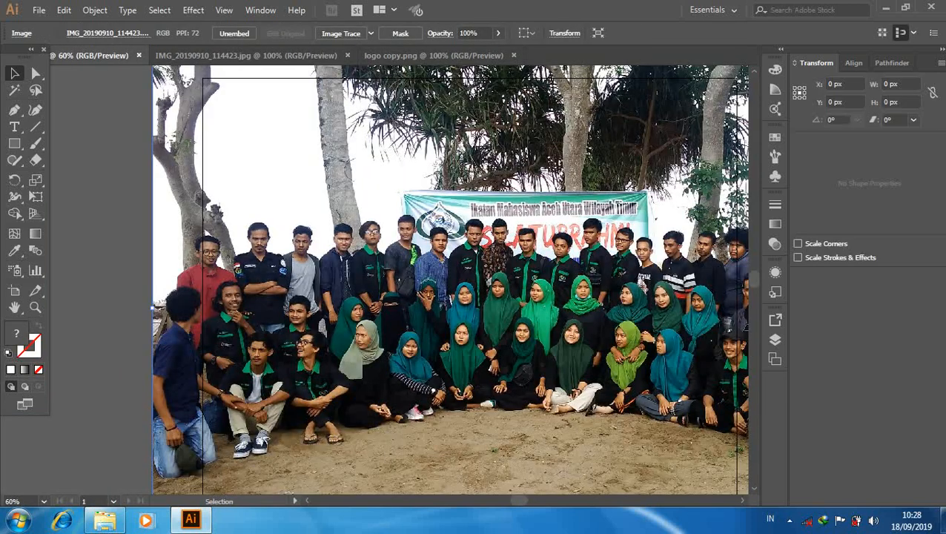
Step: Resize the pasted group photo to 1280 x 1024 px so that it exactly covers the artboard
key("ctrl+minus")
key("ctrl+minus")
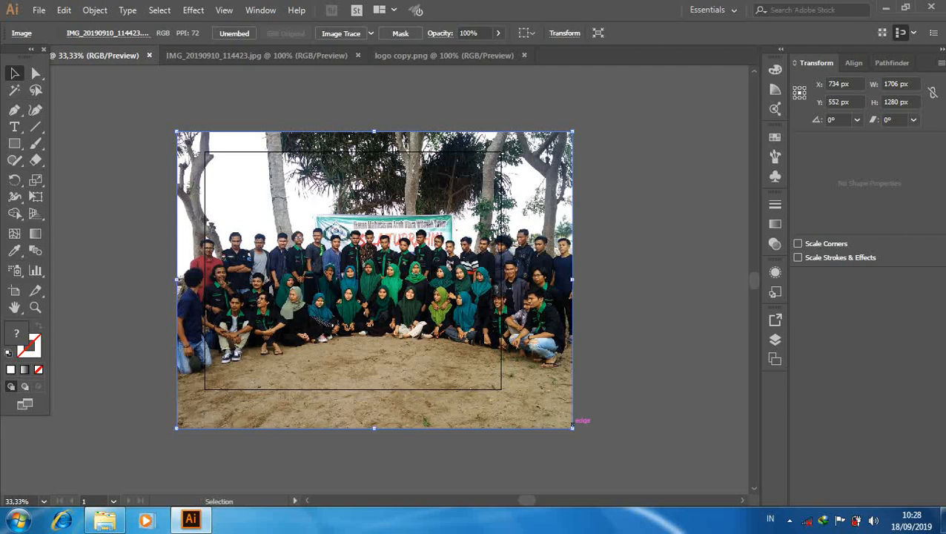
left_click_drag(573, 428, 502, 384)
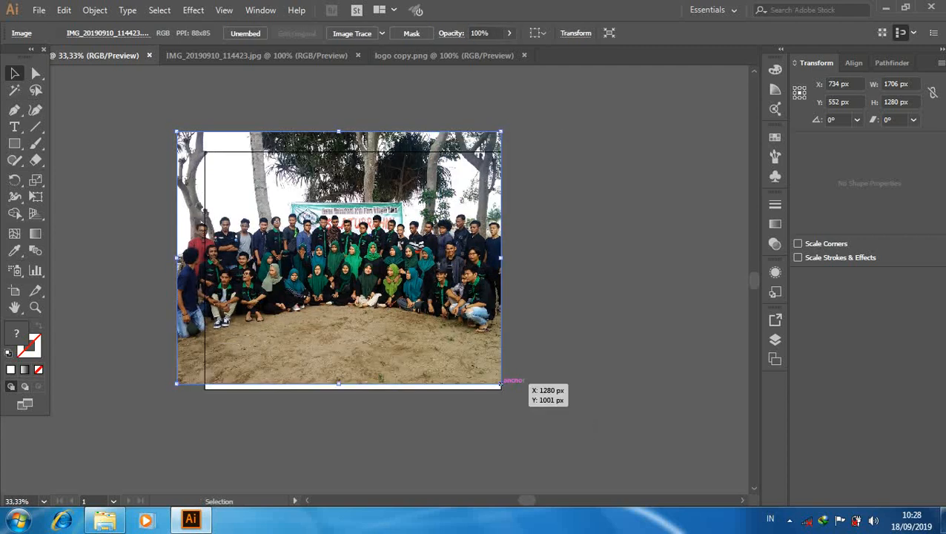
left_click_drag(176, 132, 205, 152)
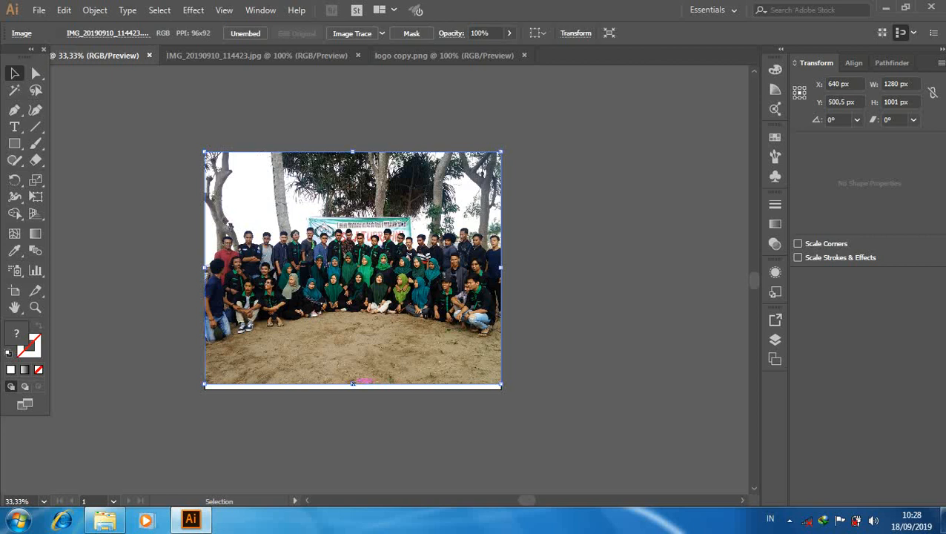
mouse_move(352, 384)
left_mouse_down()
mouse_move(352, 332)
mouse_move(360, 389)
left_mouse_up()
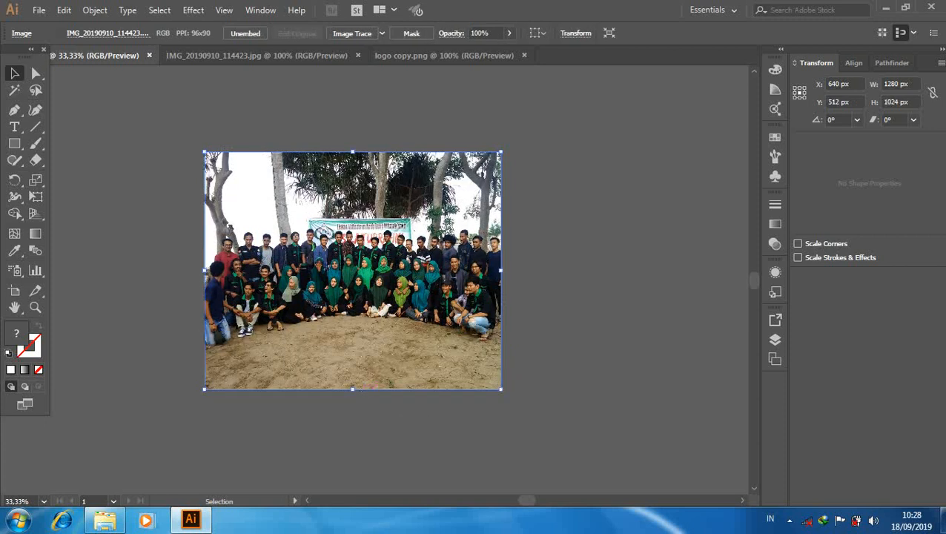
left_click(535, 326)
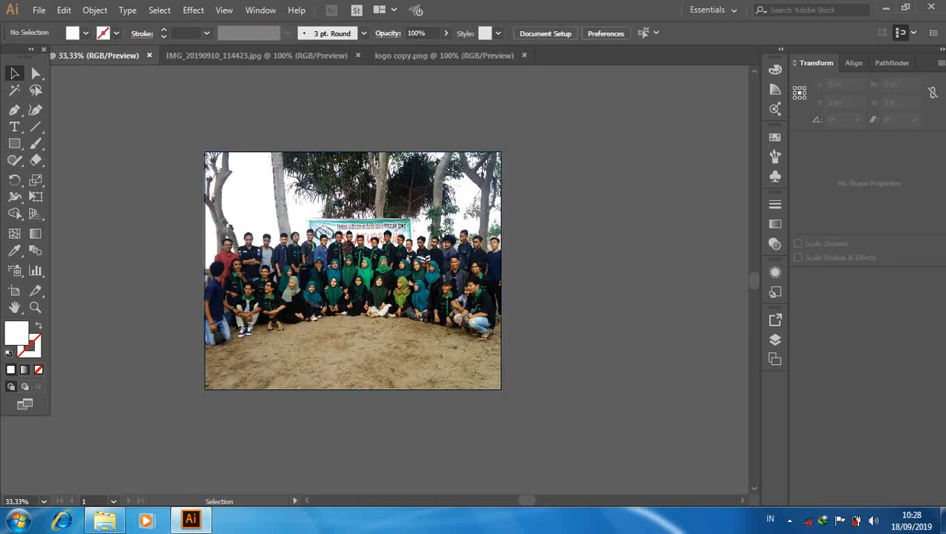
Step: Set the group photo's opacity to 60%
key("ctrl+equal")
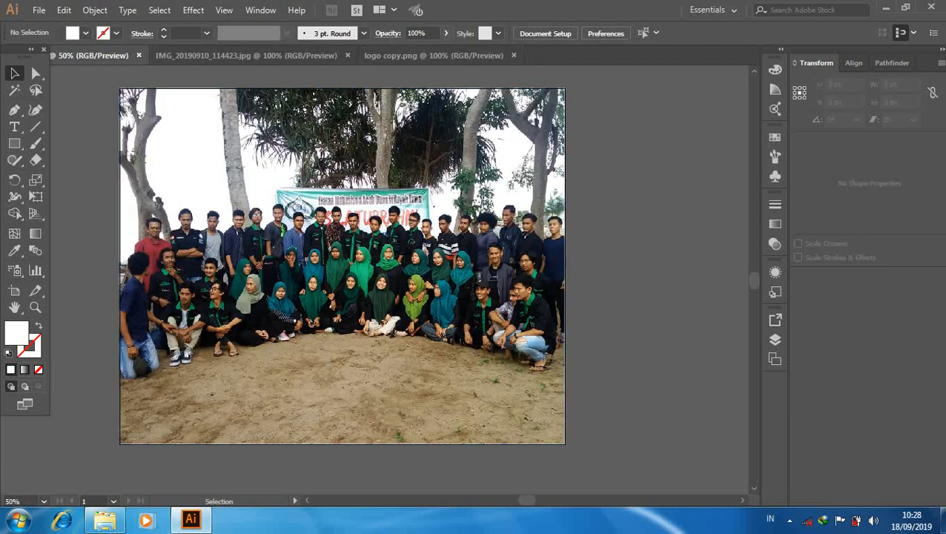
left_click(446, 32)
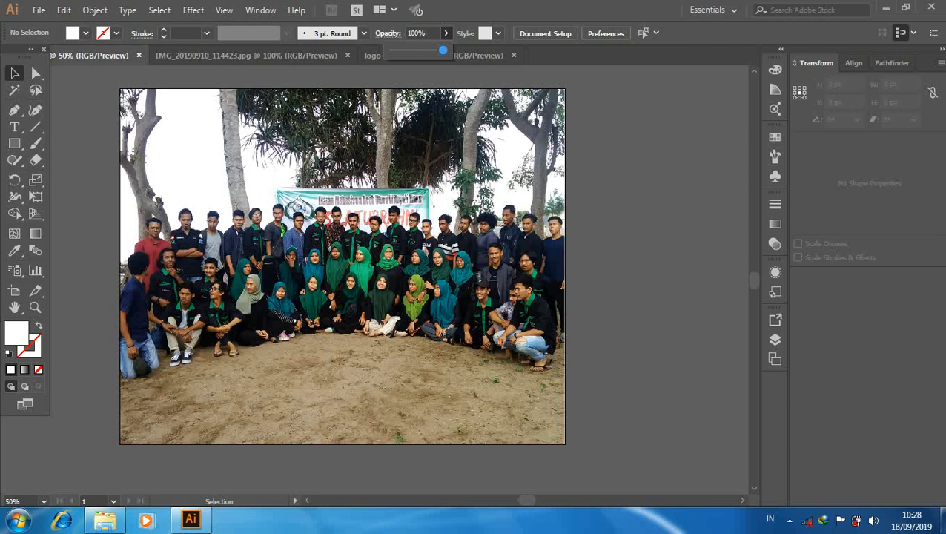
left_click_drag(442, 50, 420, 49)
left_click(446, 33)
left_click(445, 33)
double_click(495, 167)
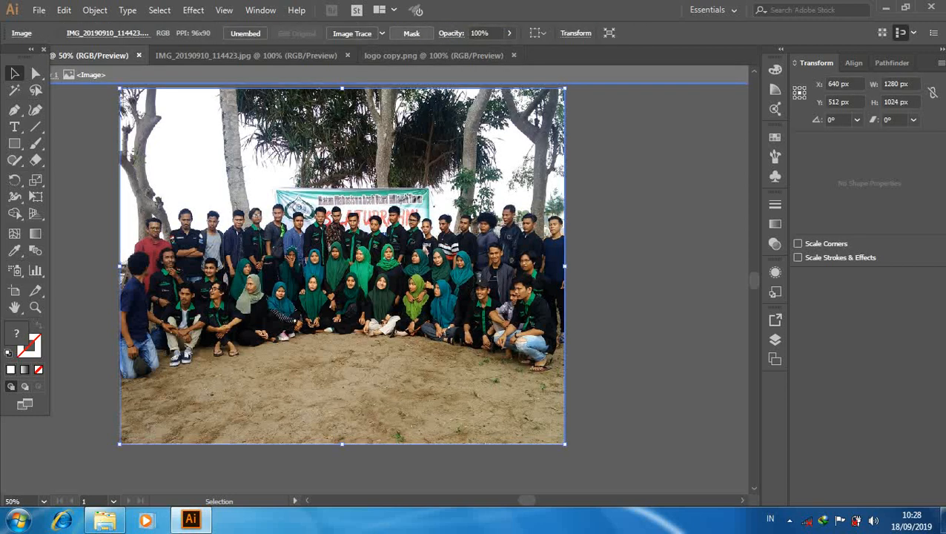
left_click(508, 33)
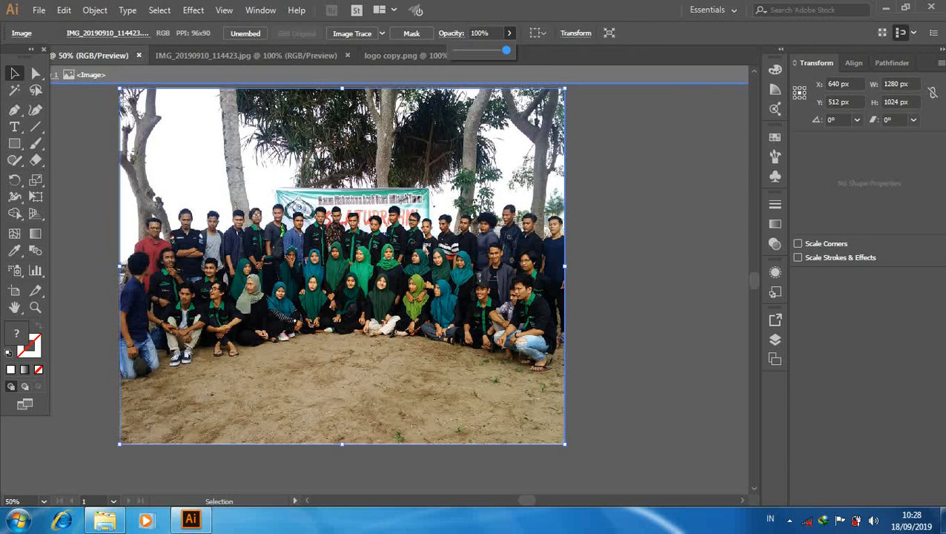
left_click_drag(506, 50, 485, 50)
key("Return")
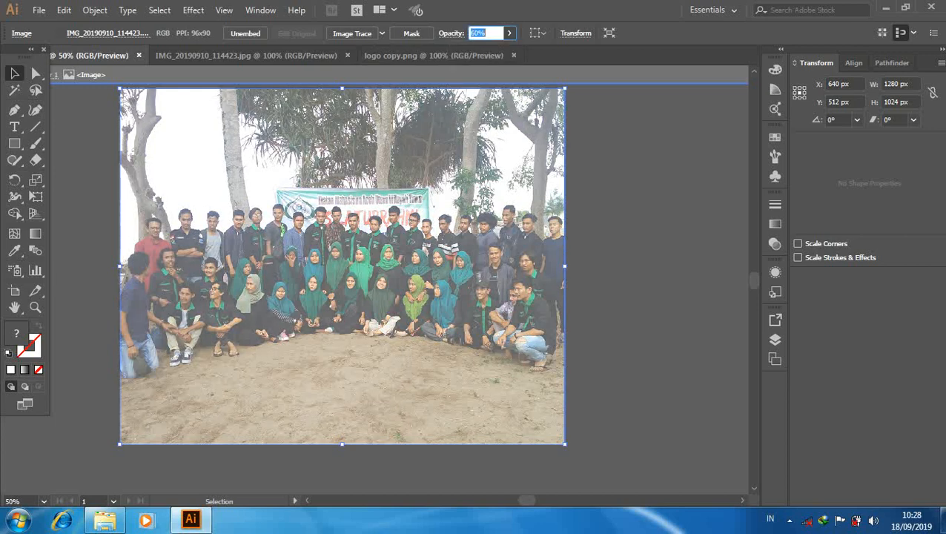
key("Return")
key("Escape")
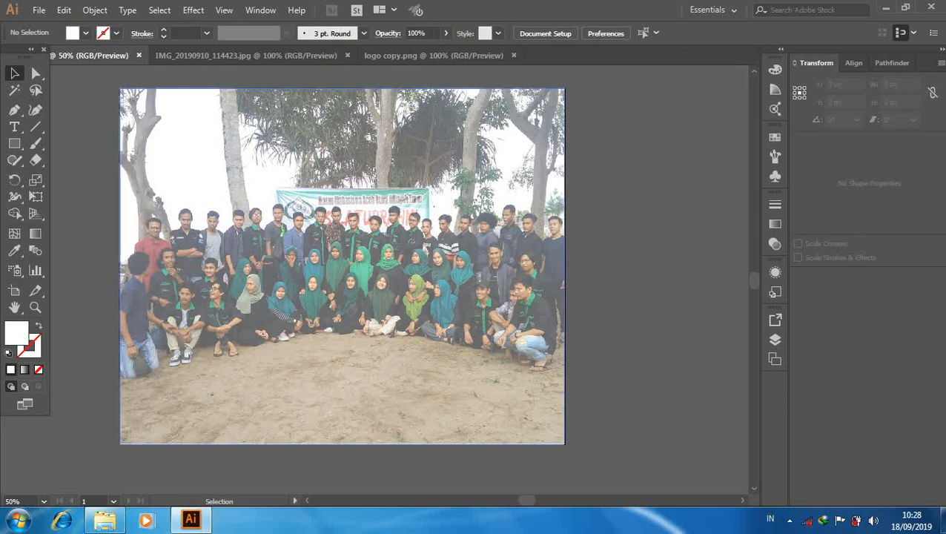
Step: Nudge the group photo 1 px right and 1 px down to X 641 px, Y 513 px
left_click(341, 265)
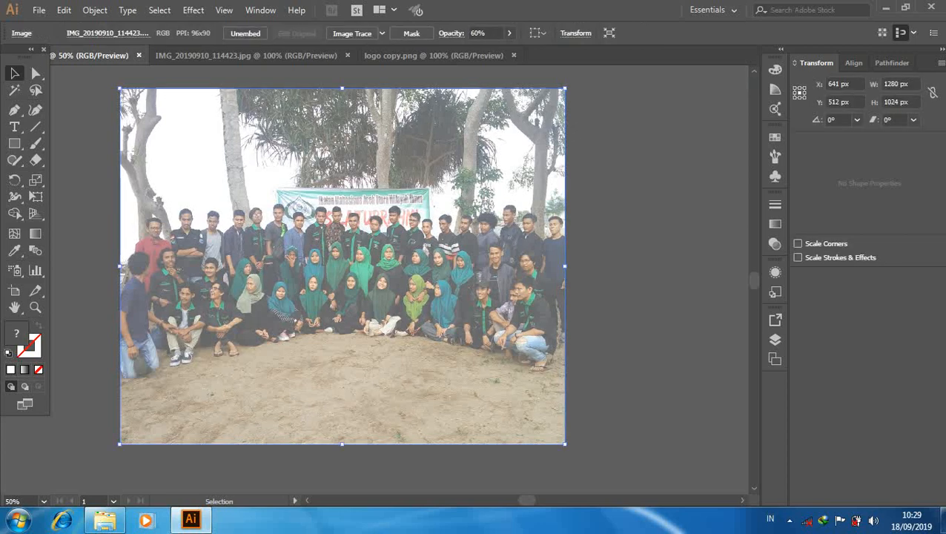
key("Down")
key("ctrl+shift+a")
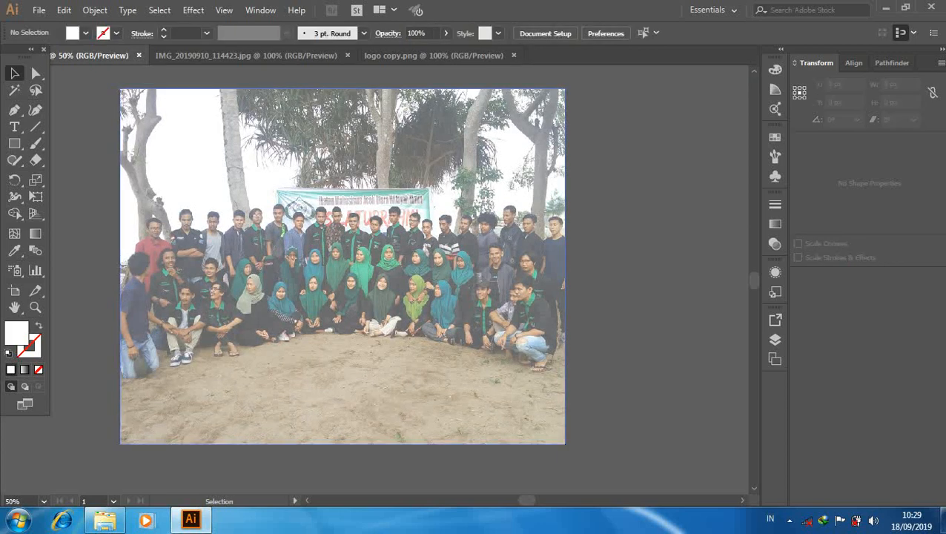
key("ctrl+a")
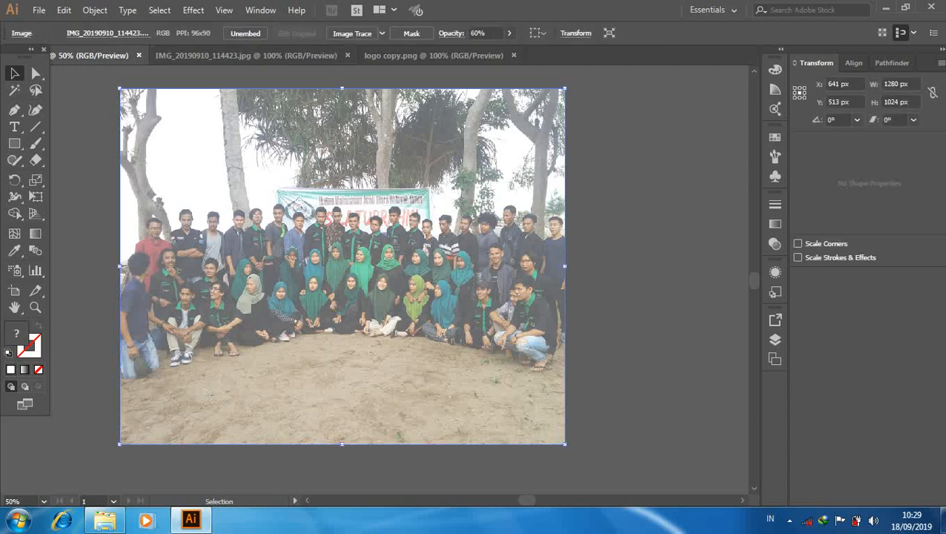
key("ctrl+shift+a")
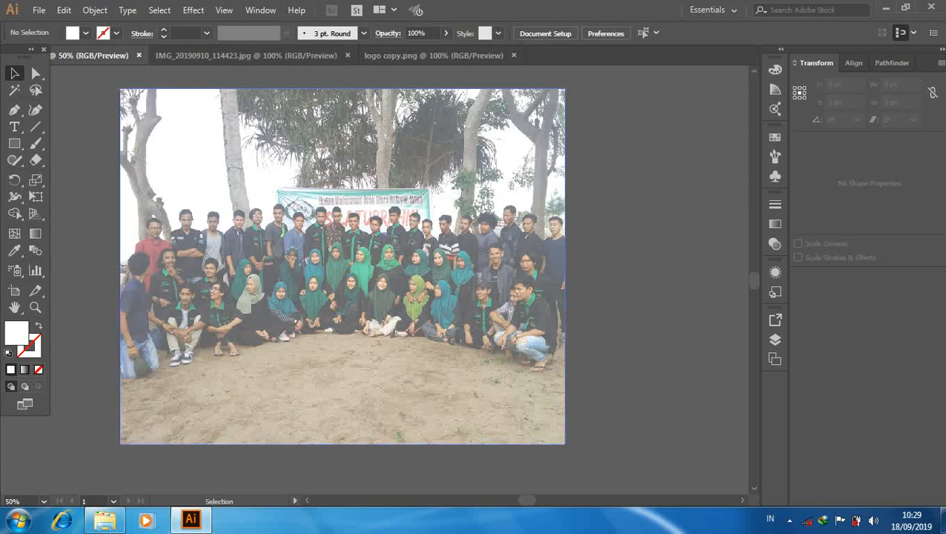
left_click(39, 10)
mouse_move(63, 9)
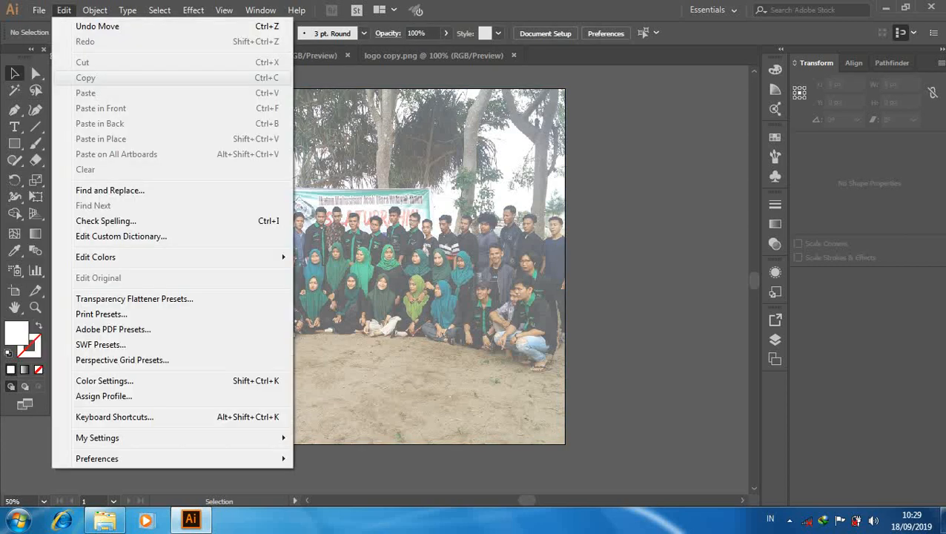
key("Escape")
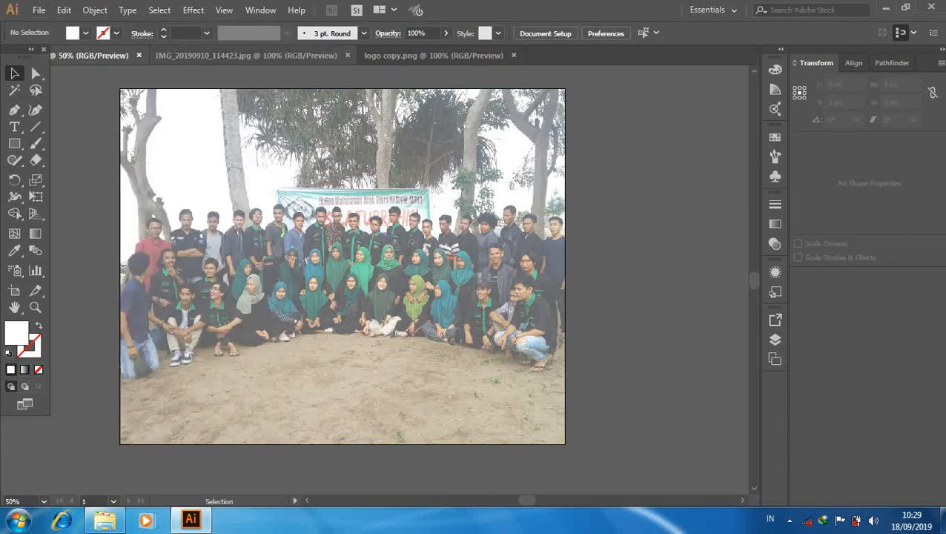
Step: Close the separate IMG_20190910_114423.jpg document and return to the document containing the faded photo
left_click(347, 55)
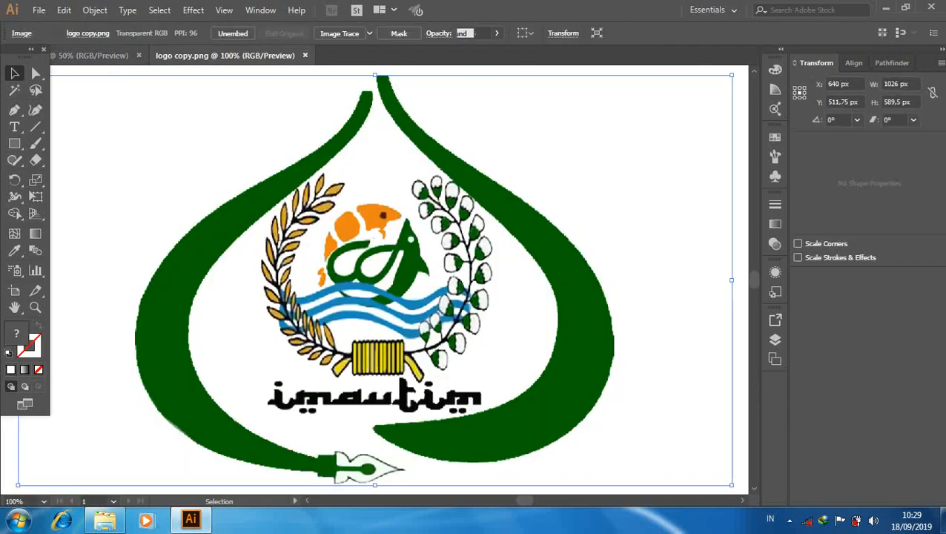
left_click(94, 55)
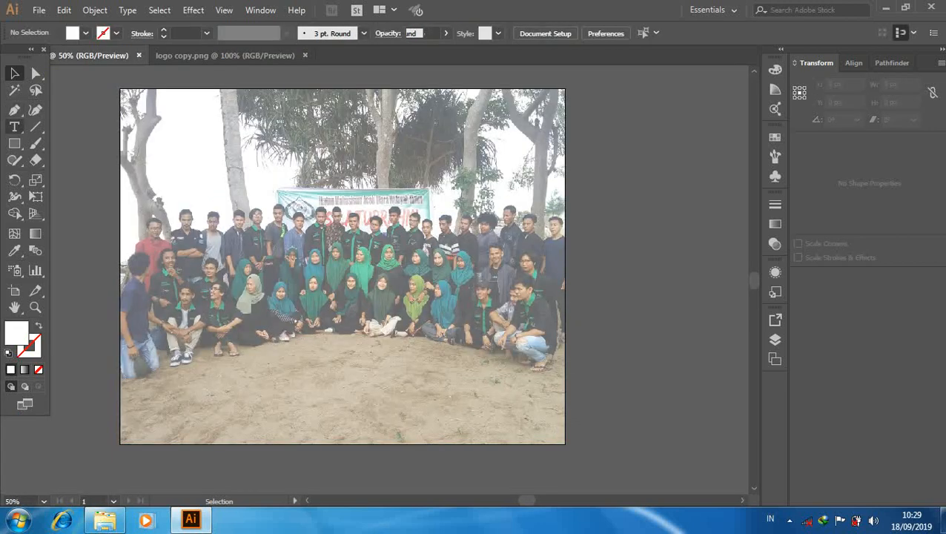
Step: Draw a right-angled triangle about 379 x 303 px filling the artboard's upper-left corner using the Pen tool
left_click(15, 143)
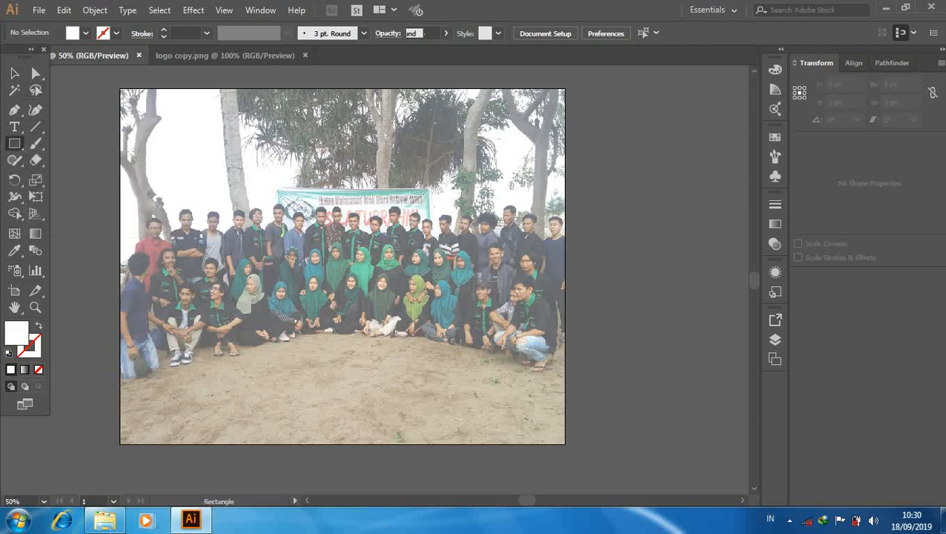
left_click(14, 109)
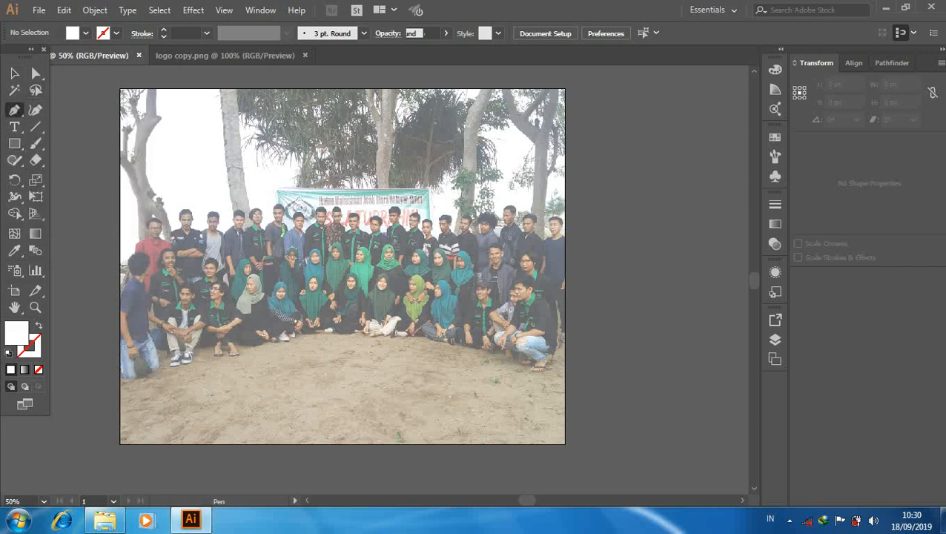
left_click(120, 193)
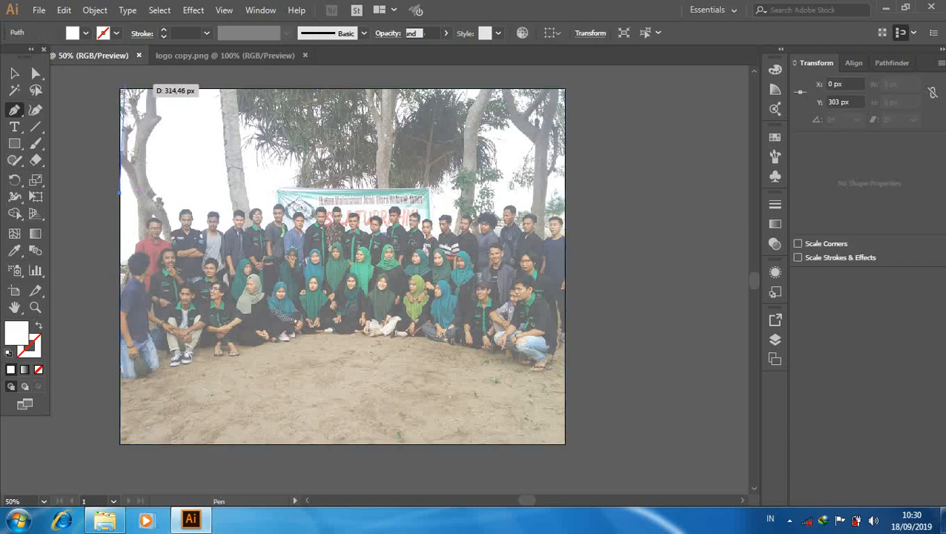
left_click(120, 89)
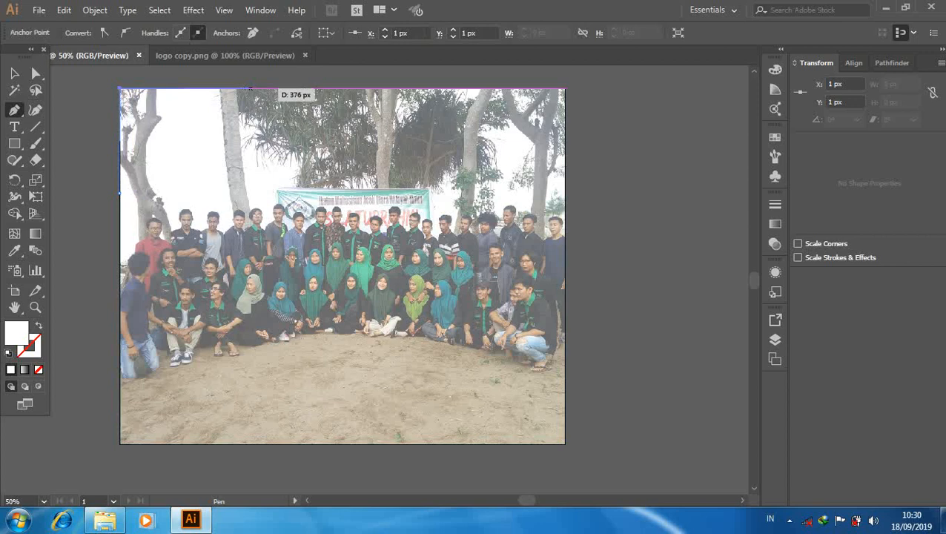
left_click(250, 89)
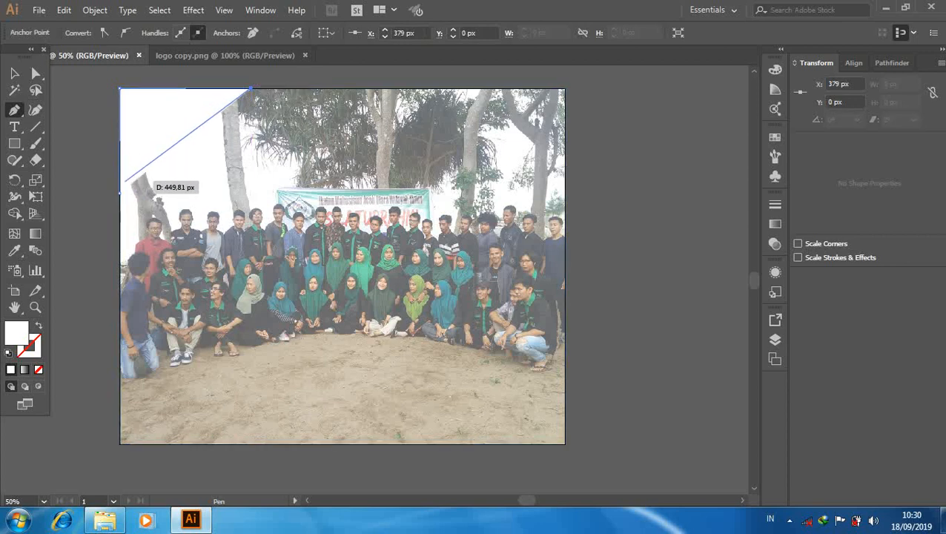
left_click(120, 193)
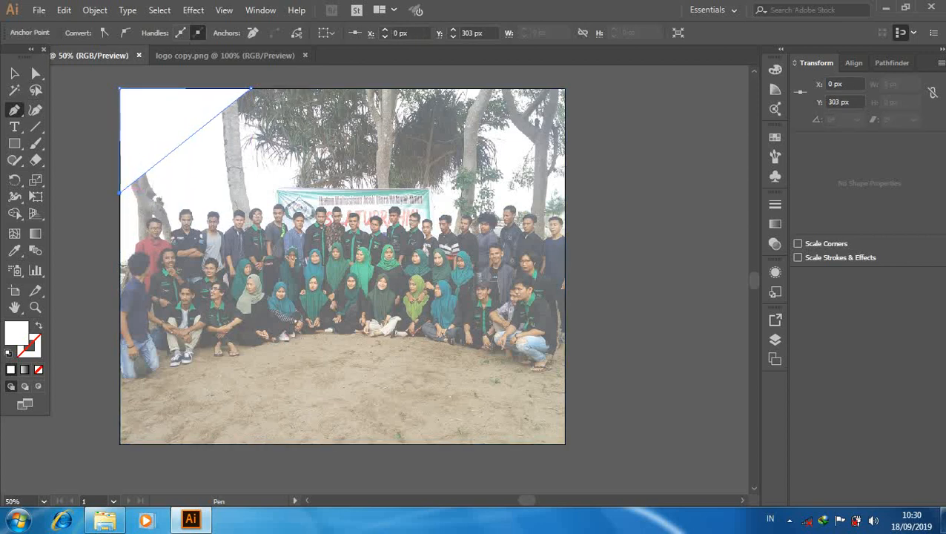
key("v")
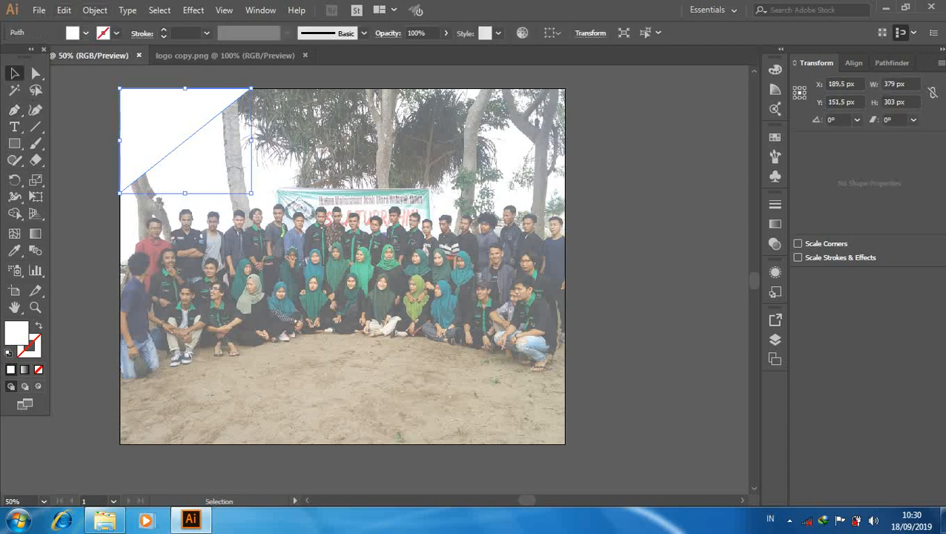
Step: Fill the corner triangle with green and enlarge it to about 471 x 375 px
left_click(86, 32)
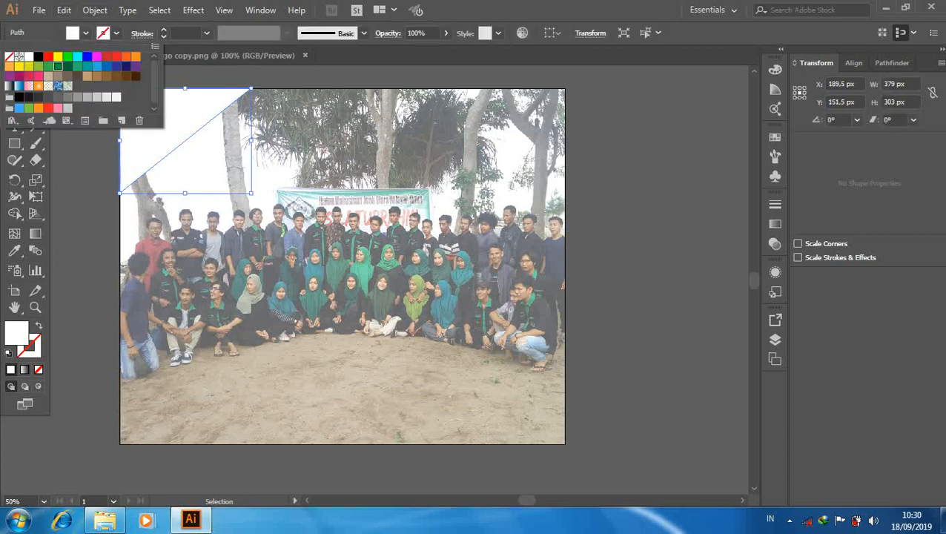
left_click(58, 66)
key("Escape")
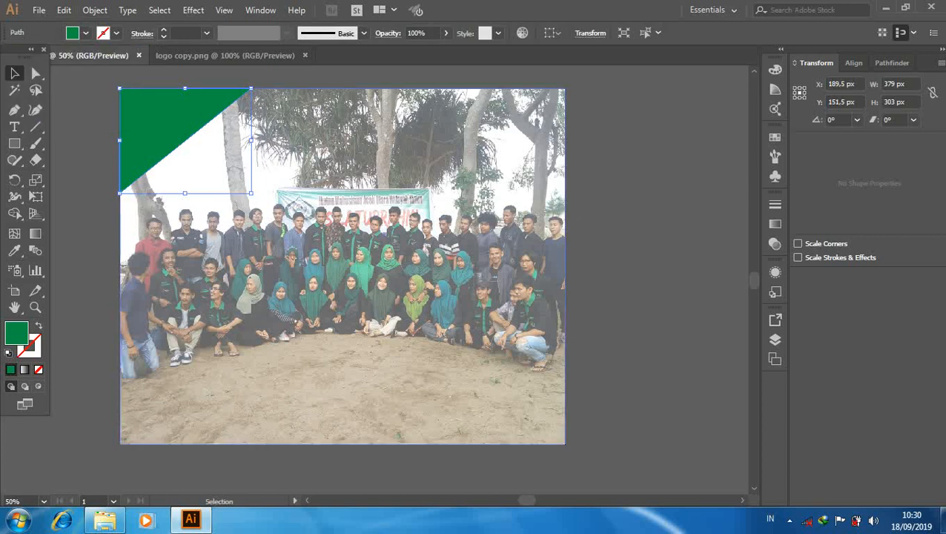
left_click_drag(251, 193, 282, 218)
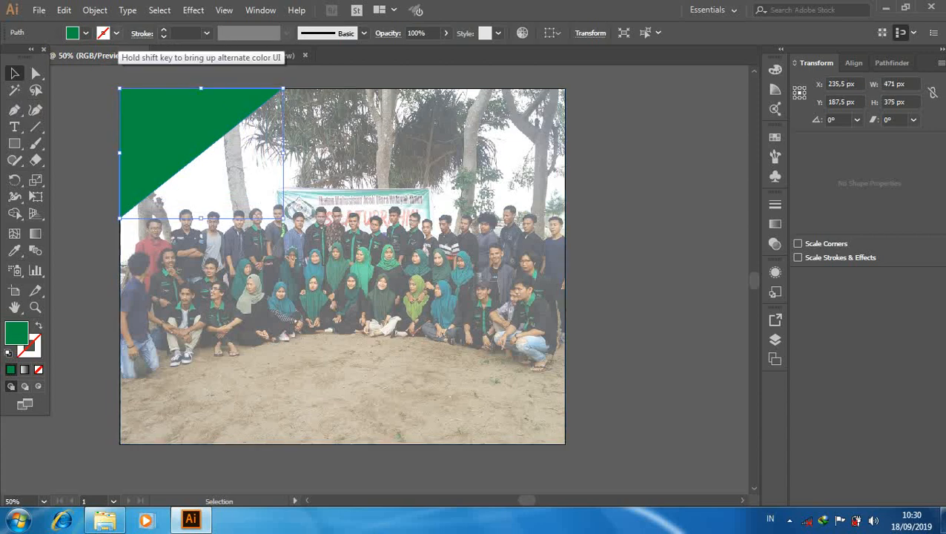
Step: Give the green triangle a 1 pt dark green stroke and shift it 1 px right to X 236.5 px
left_click(115, 32)
left_click(67, 66)
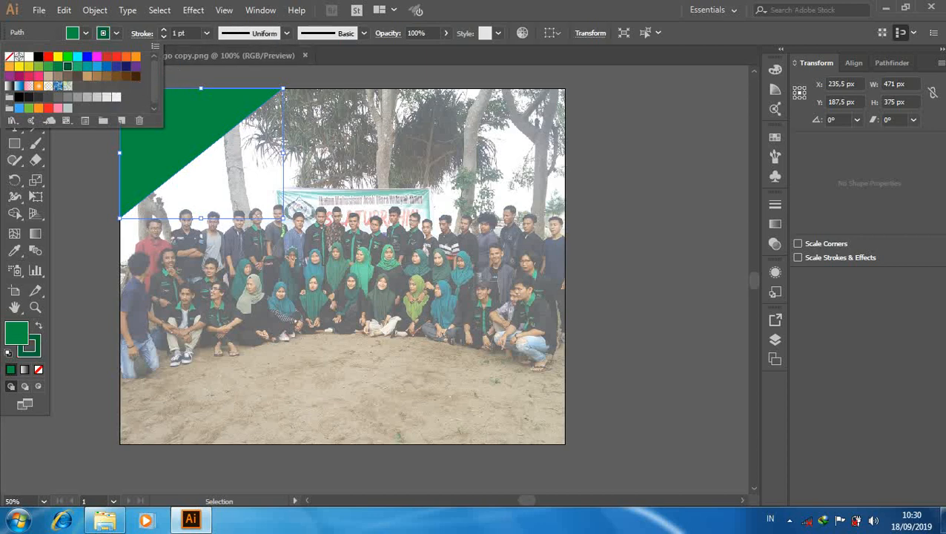
key("Escape")
key("ctrl+shift+a")
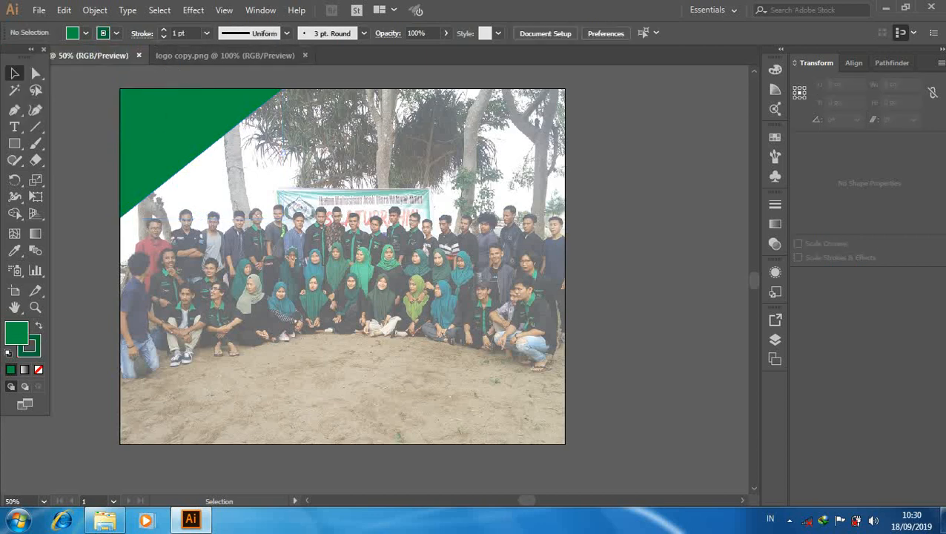
left_click(175, 132)
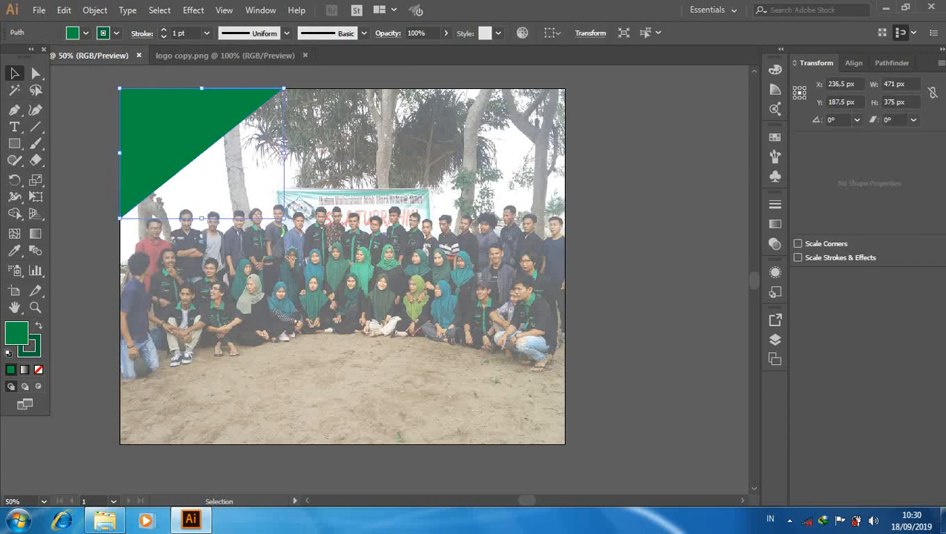
key("ctrl+shift+a")
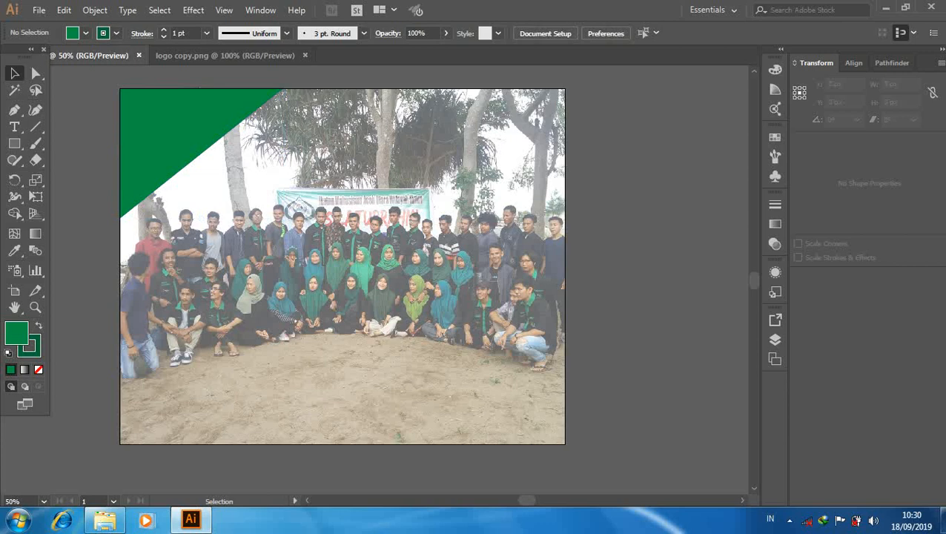
left_click(224, 55)
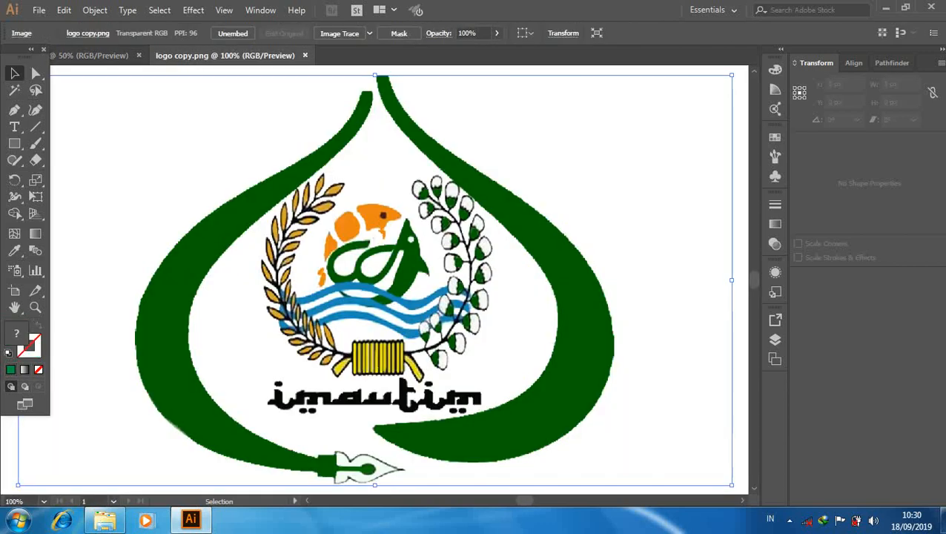
left_click_drag(433, 160, 176, 116)
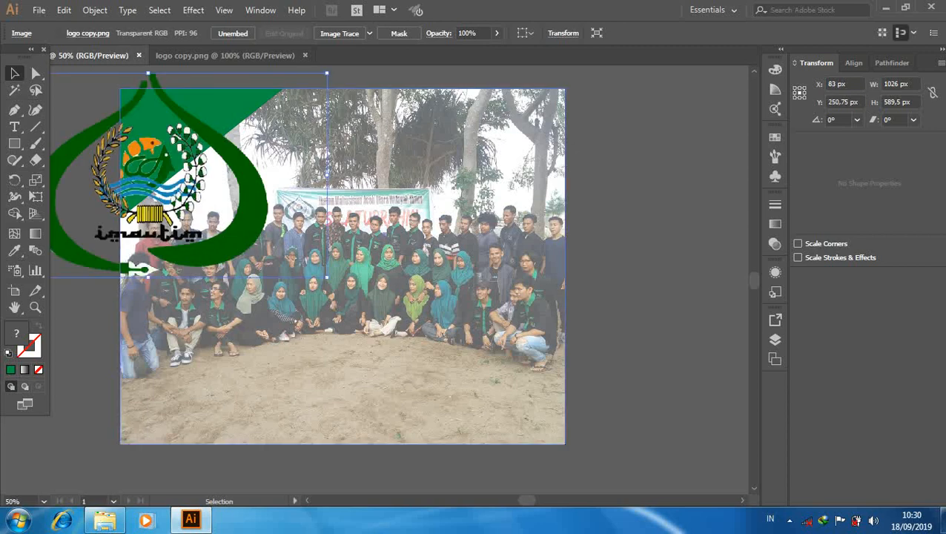
left_click_drag(327, 276, 637, 402)
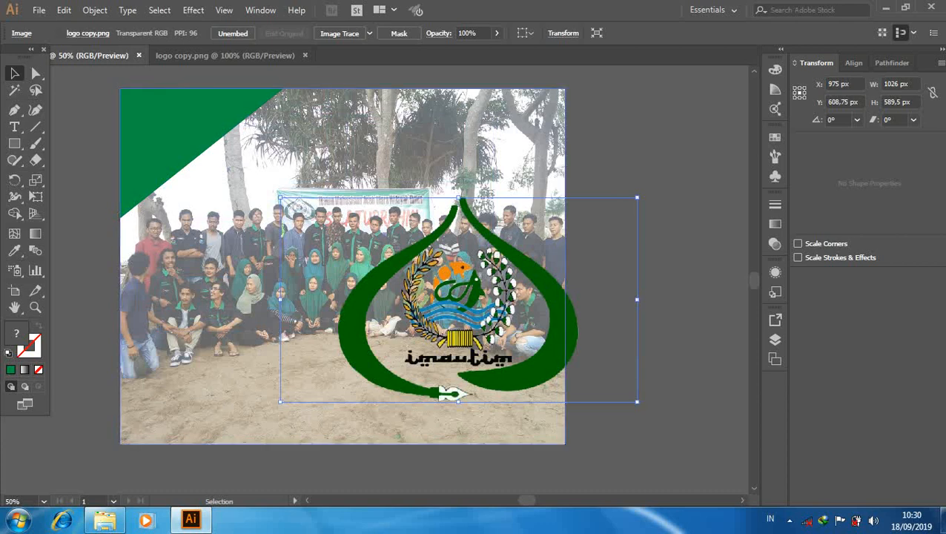
key("ctrl")
key("ctrl+z")
key("ctrl+z")
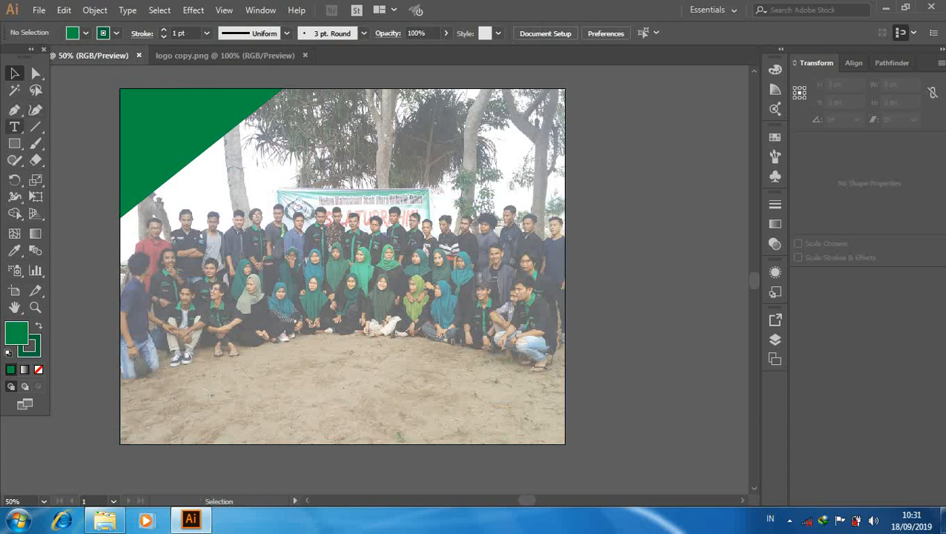
Step: Draw an upright hexagon about 284 x 326 px with the Polygon tool and move it over the green triangle
left_click(14, 144)
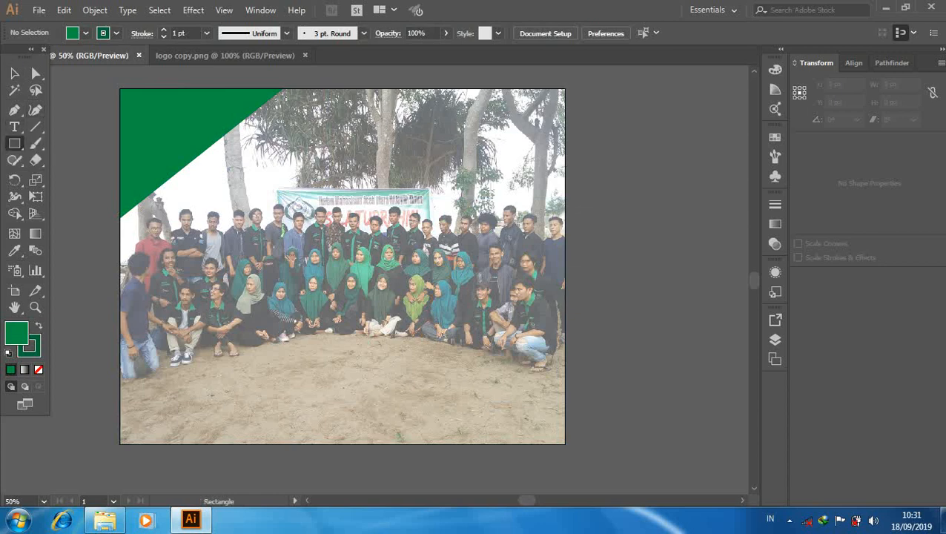
left_click_drag(14, 144, 60, 192)
left_click_drag(138, 102, 186, 119)
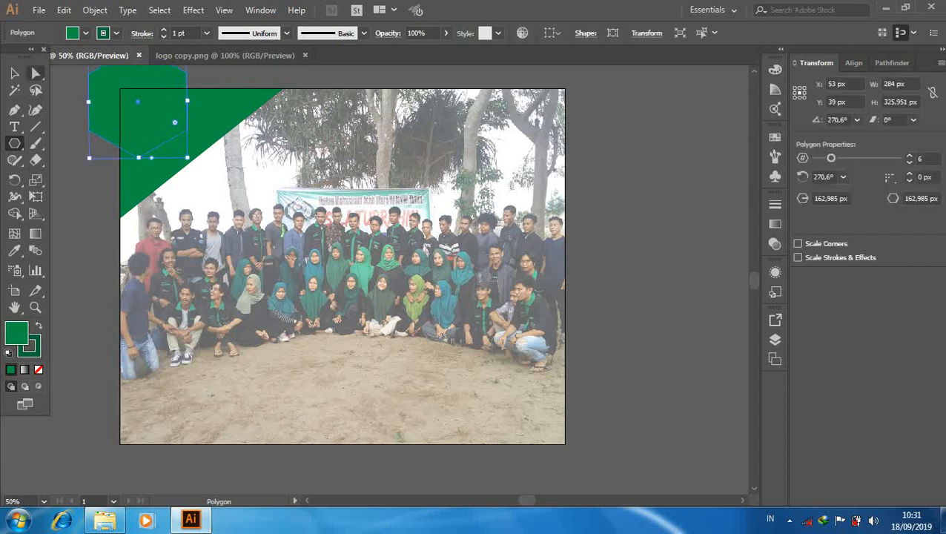
key("v")
left_click_drag(141, 78, 186, 126)
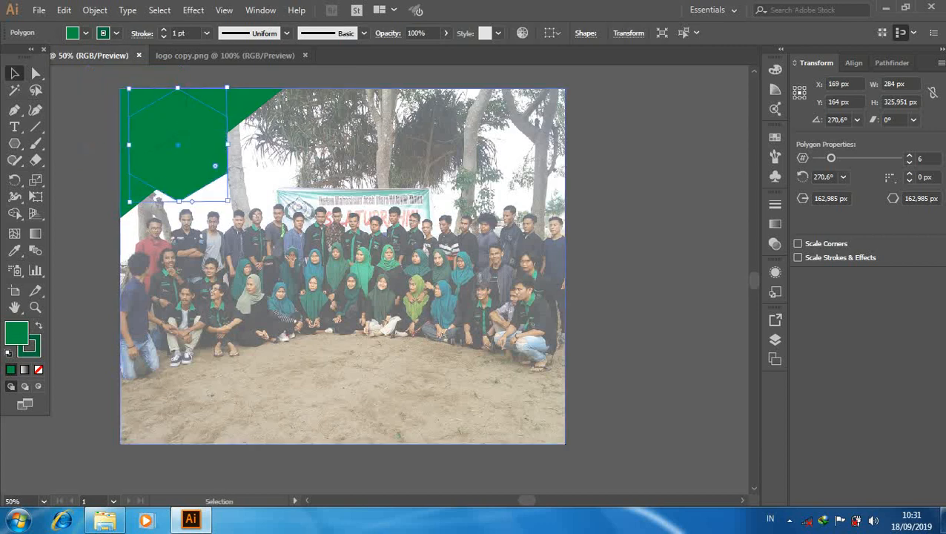
Step: Shrink the hexagon to about 149 x 168 px and place it inside the green triangle at about X 111 px, Y 104 px
left_click_drag(248, 190, 218, 142)
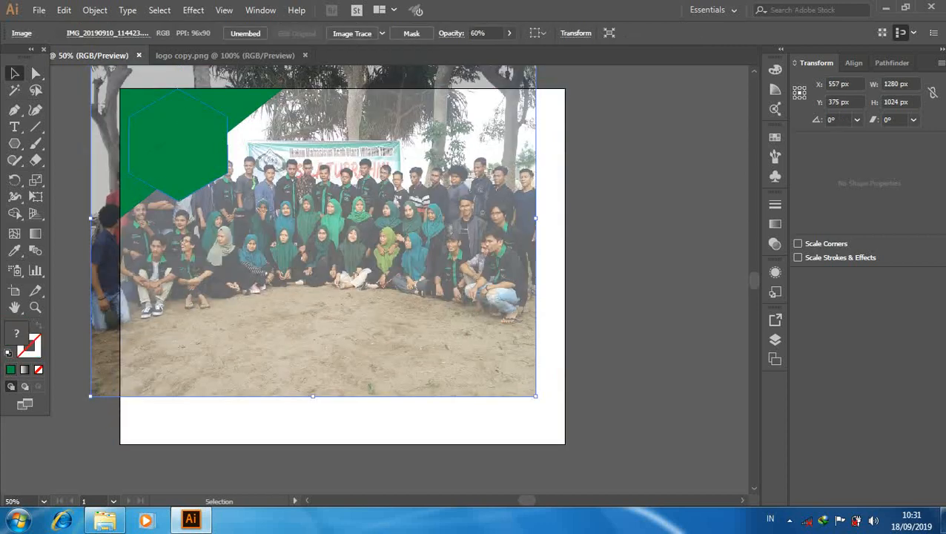
key("ctrl+z")
left_click(225, 169)
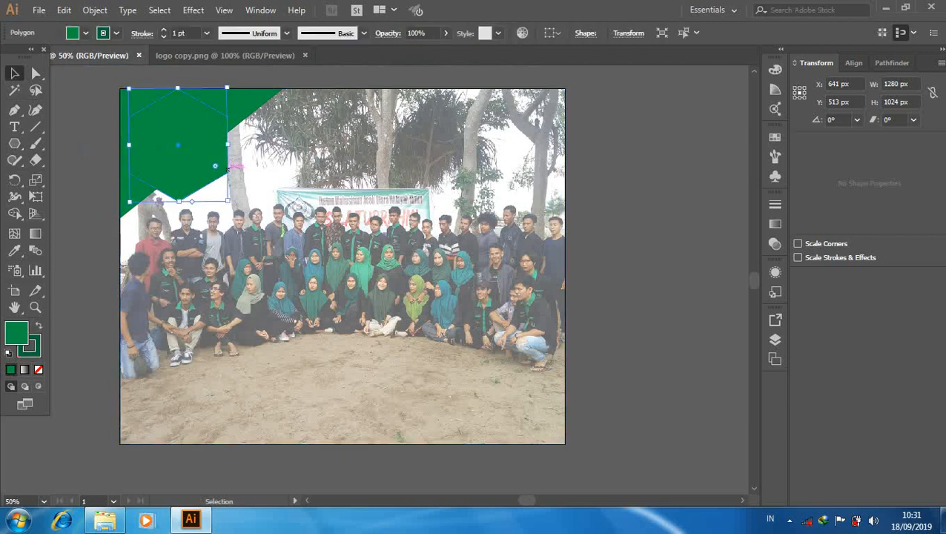
left_click_drag(224, 169, 197, 141)
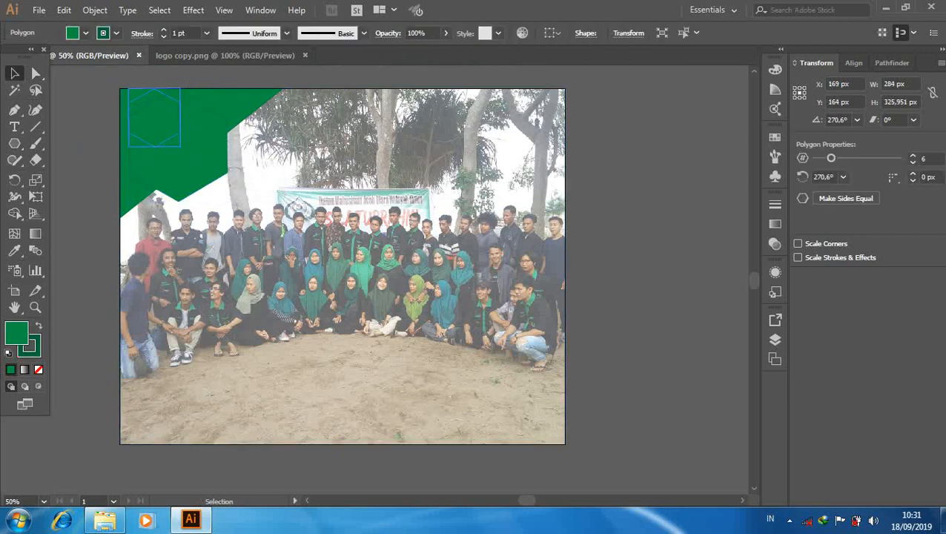
left_click_drag(178, 107, 182, 113)
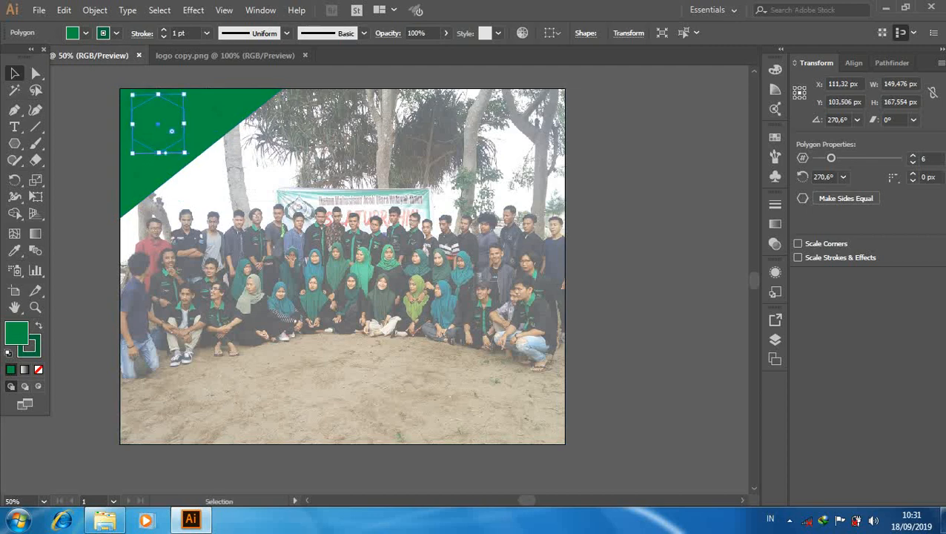
Step: Nudge the hexagon 10 px right to X 121.32 px and enlarge it to about 165 x 188 px
key("Right")
key("Right")
key("Right")
key("Right")
key("Right")
key("Right")
key("Right")
key("Right")
key("Right")
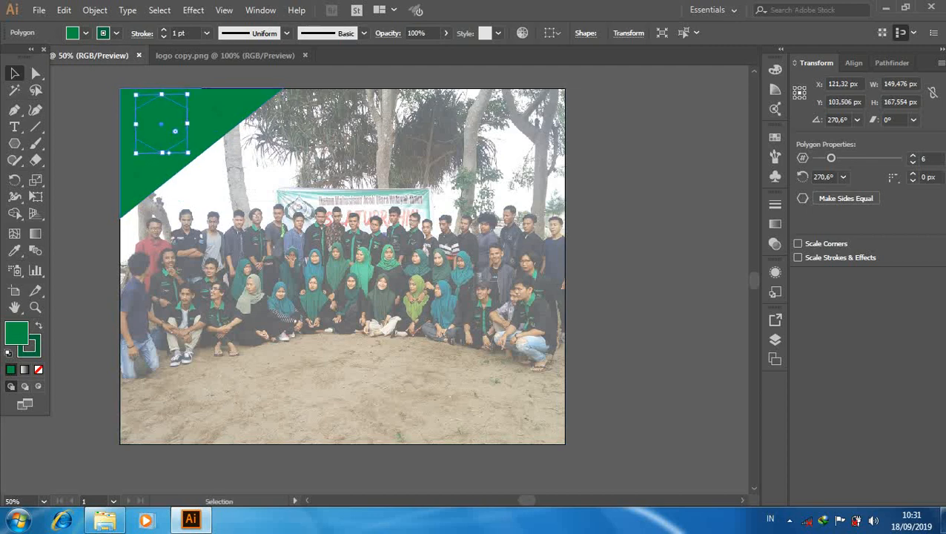
left_click_drag(188, 152, 193, 160)
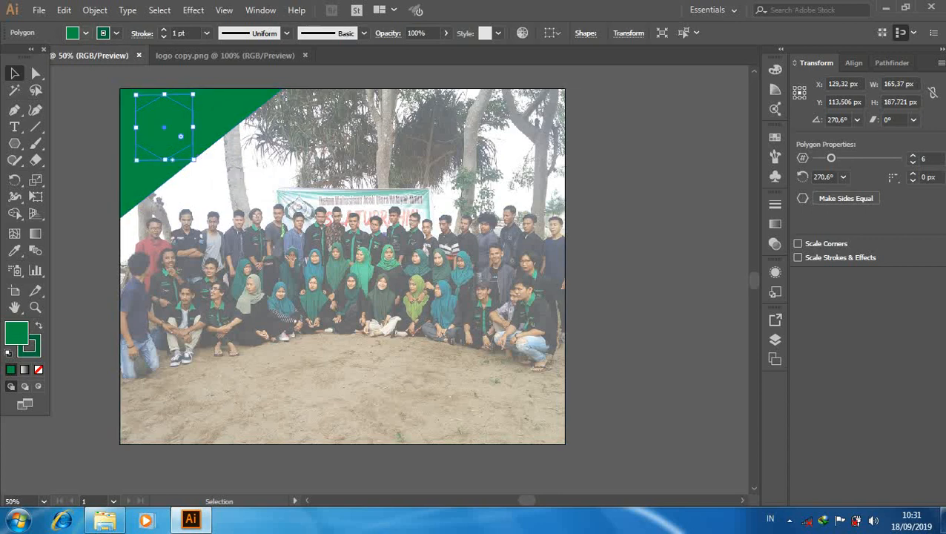
Step: Fill the hexagon inside the green triangle with white
left_click(86, 33)
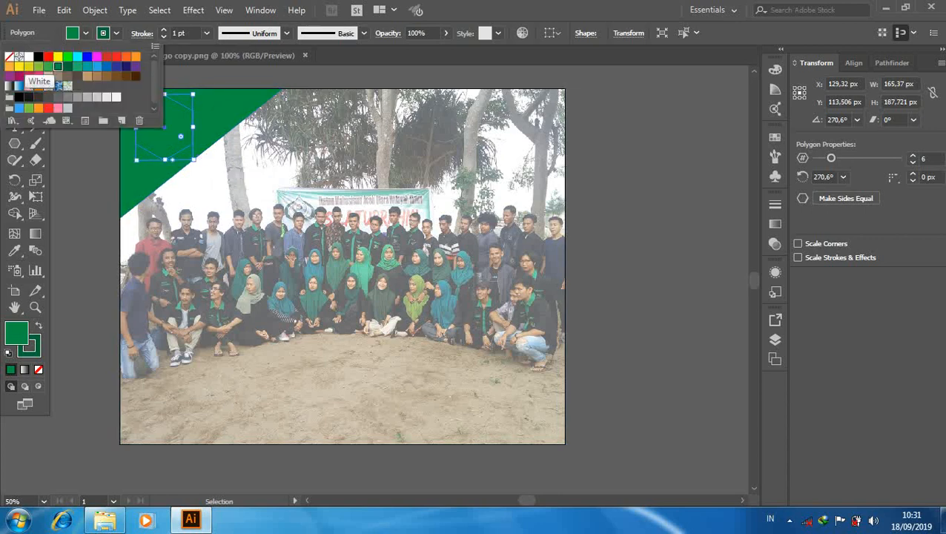
left_click(28, 57)
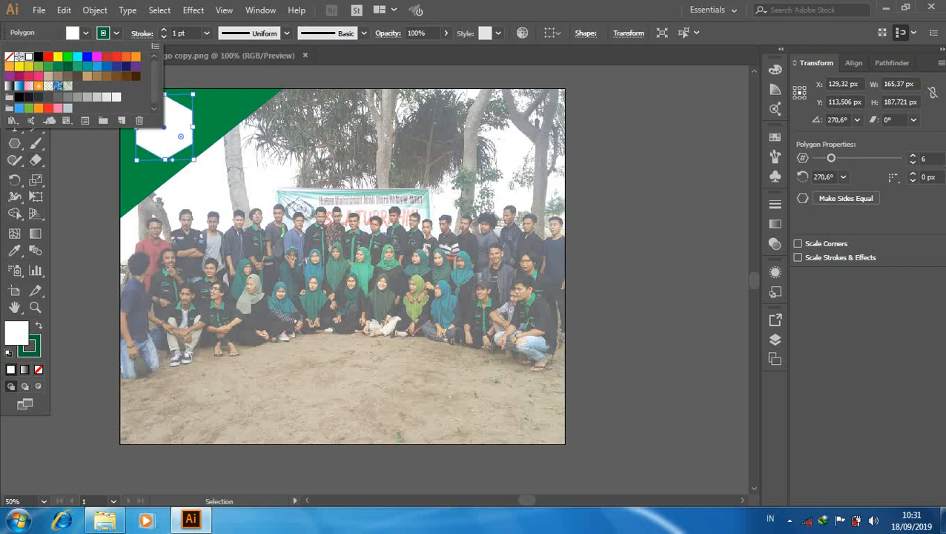
key("Escape")
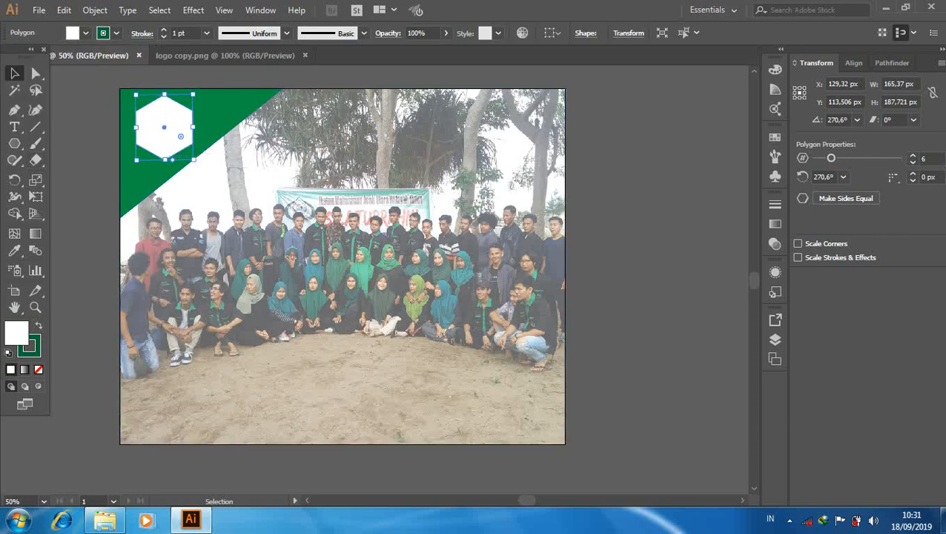
key("ctrl+shift+a")
Step: Enlarge the white hexagon to about 179 x 208 px and straighten its rotation to 270°
left_click(163, 127)
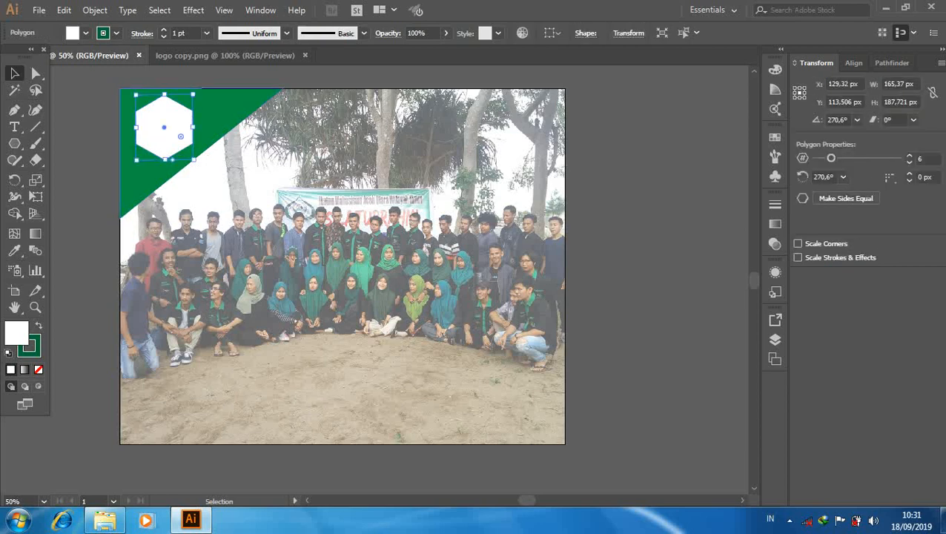
left_click_drag(193, 159, 198, 167)
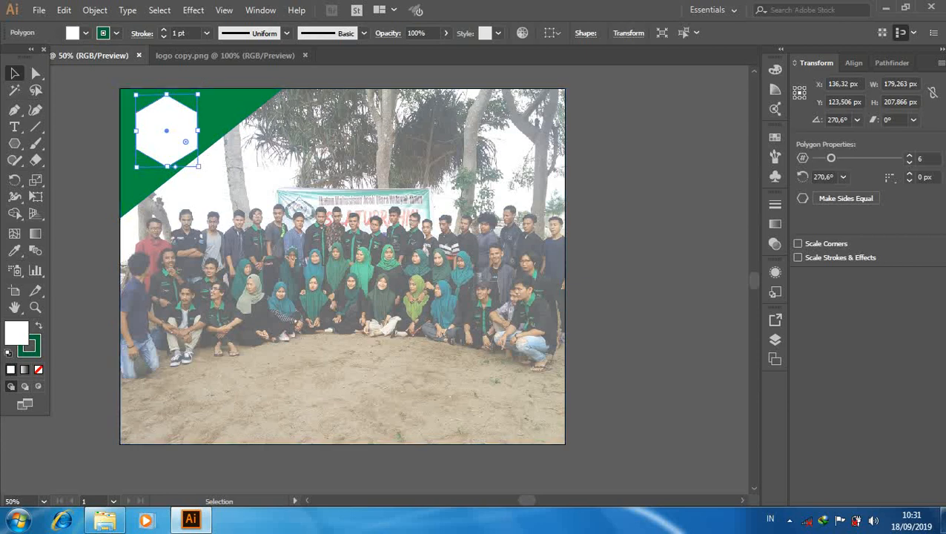
left_click_drag(200, 88, 204, 88)
key("ctrl+shift+a")
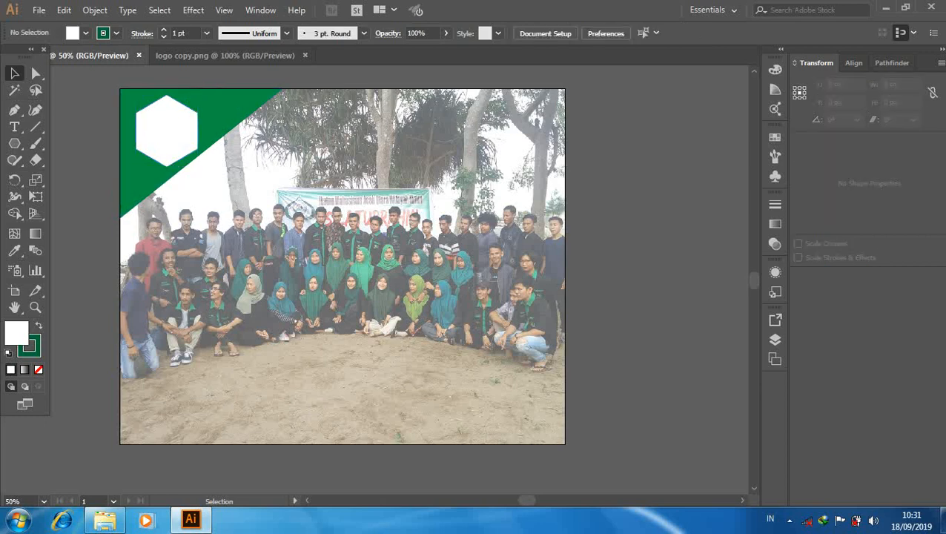
Step: Nudge the white hexagon 10 px left to X 126.32 px
left_click(167, 131)
key("Left")
key("Left")
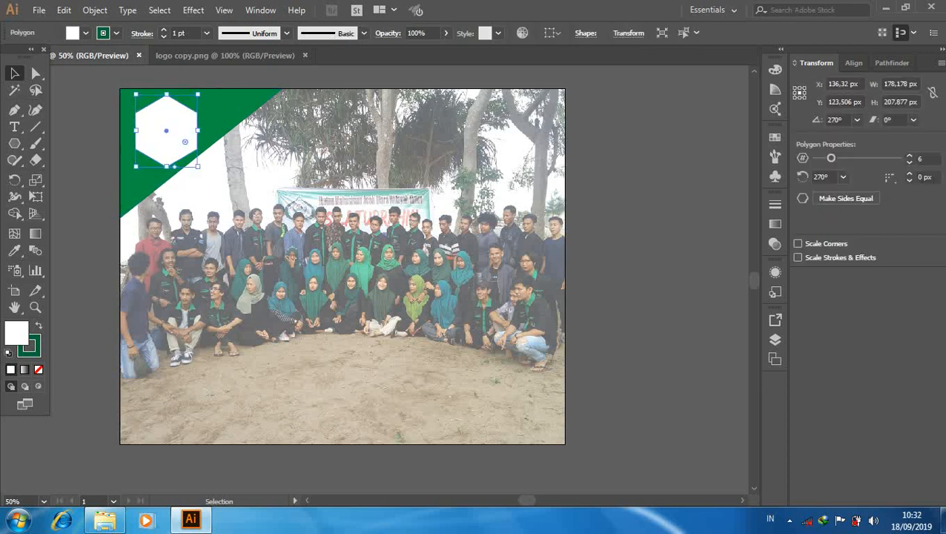
key("Left")
key("Left")
key("Left")
key("Left")
key("Left")
key("Left")
key("Left")
key("Left")
key("Left")
key("Left")
key("Left")
key("Left")
key("Left")
key("Left")
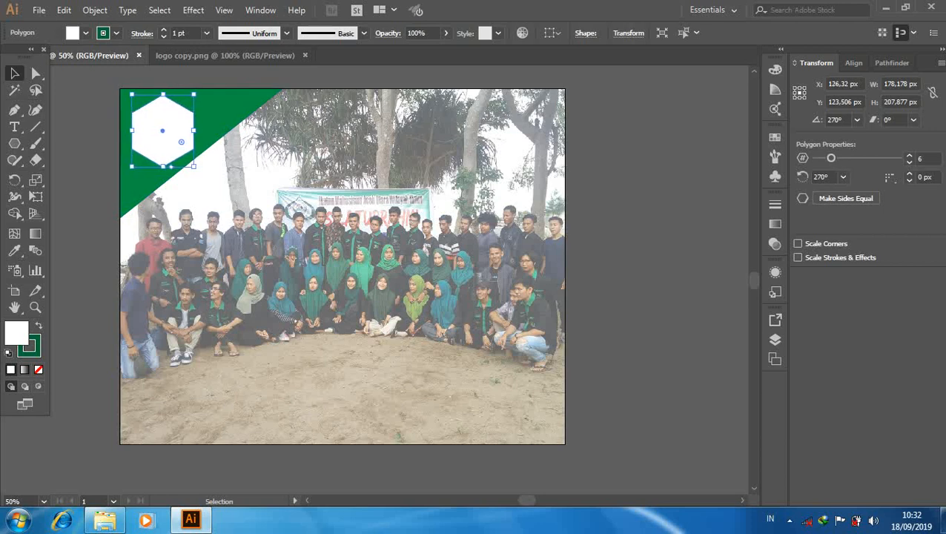
Step: Bring the logo from logo copy.png into the design, sized to about 144 x 109 px and centred in the white hexagon
key("ctrl+shift+a")
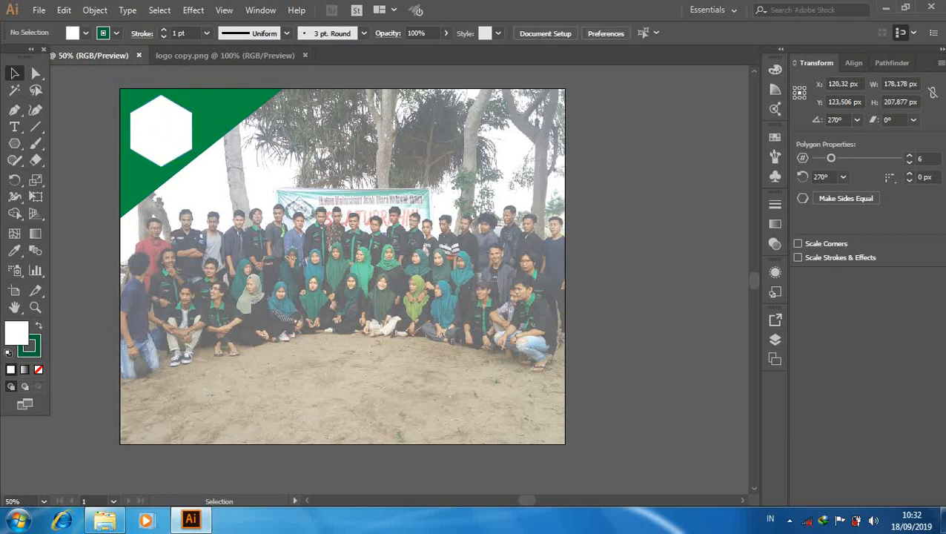
left_click(226, 56)
left_click_drag(412, 157, 358, 223)
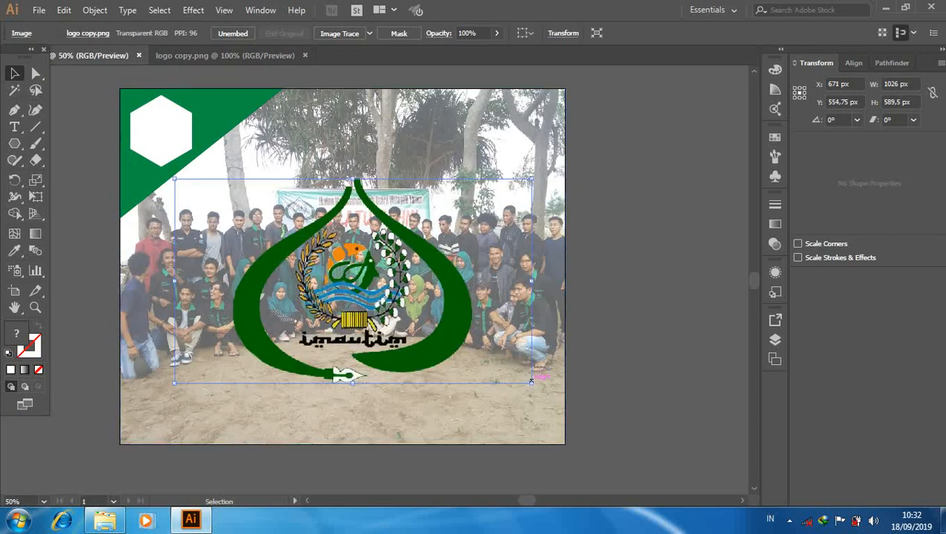
left_click_drag(530, 379, 175, 120)
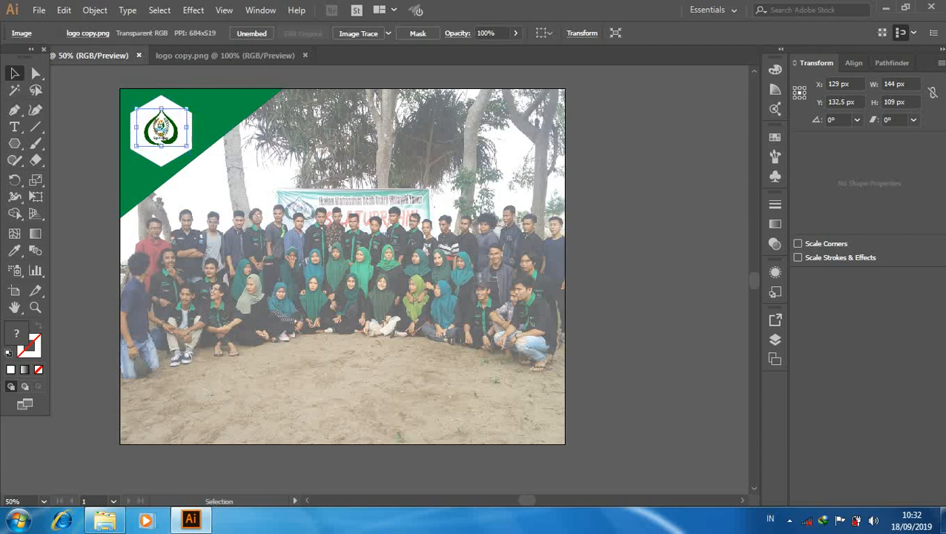
left_click(96, 208)
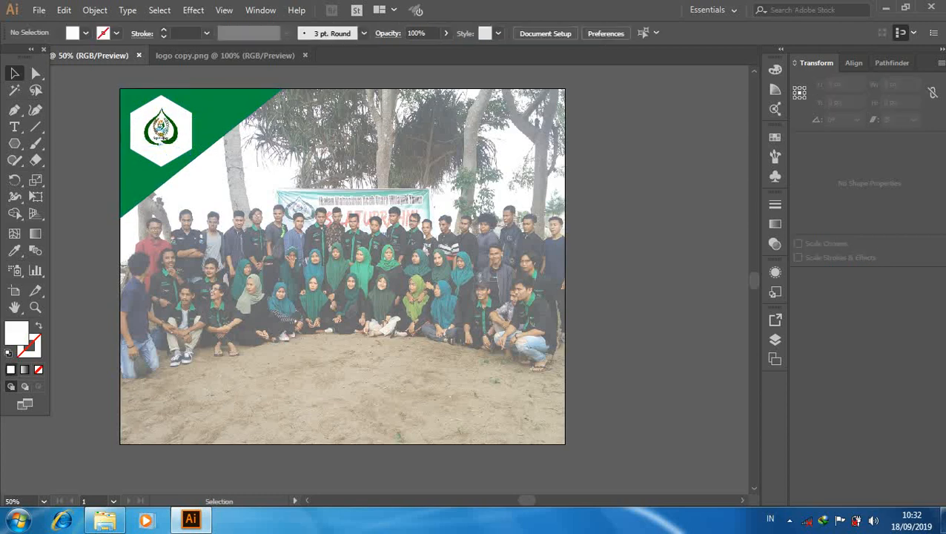
Step: Thicken the dark green outline of the white hexagon to 15 pt
left_click(145, 102)
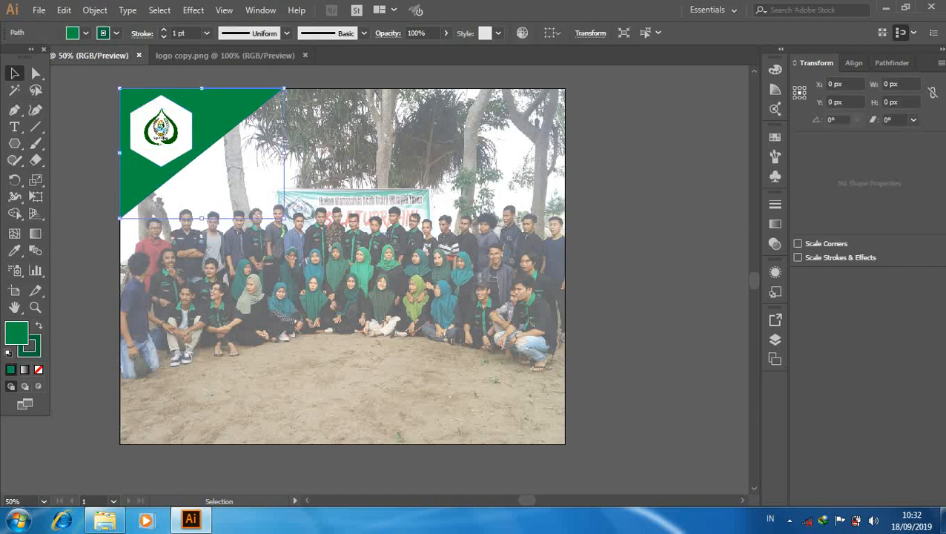
left_click(146, 104)
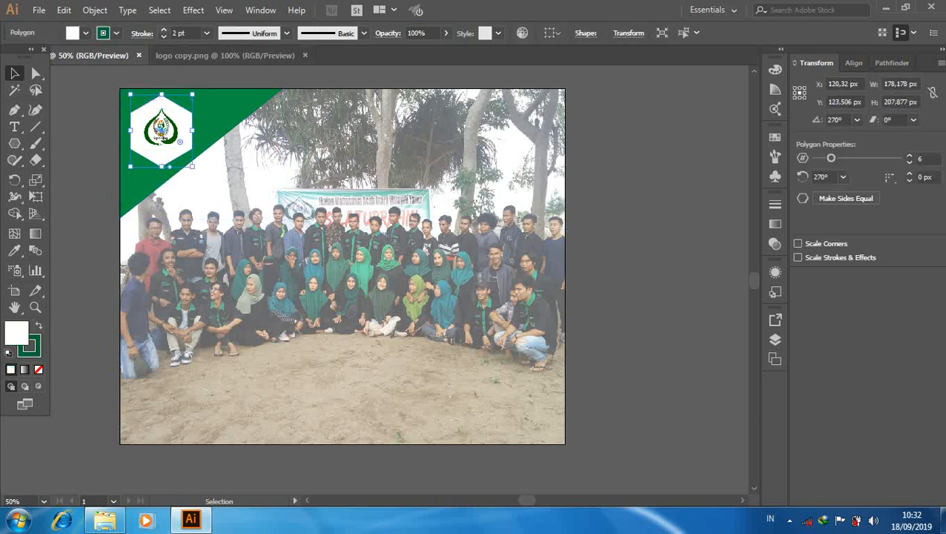
left_click(163, 30)
left_click(163, 30)
left_click(163, 30)
left_click(163, 30)
left_click(163, 30)
left_click(163, 30)
left_click(163, 29)
left_click(163, 29)
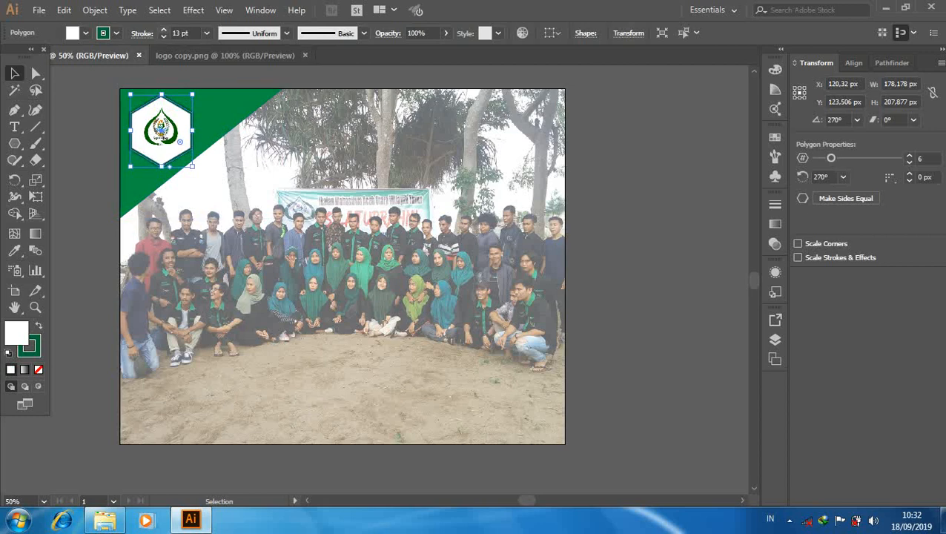
left_click(163, 29)
left_click(163, 30)
key("ctrl+shift+a")
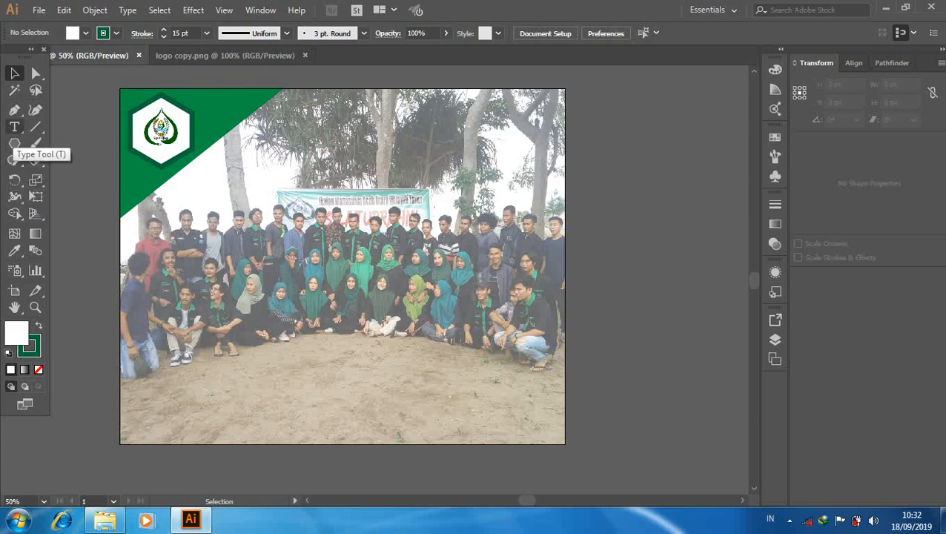
Step: Add the text IMAUTIM over the trees above the group in the photo
left_click(14, 127)
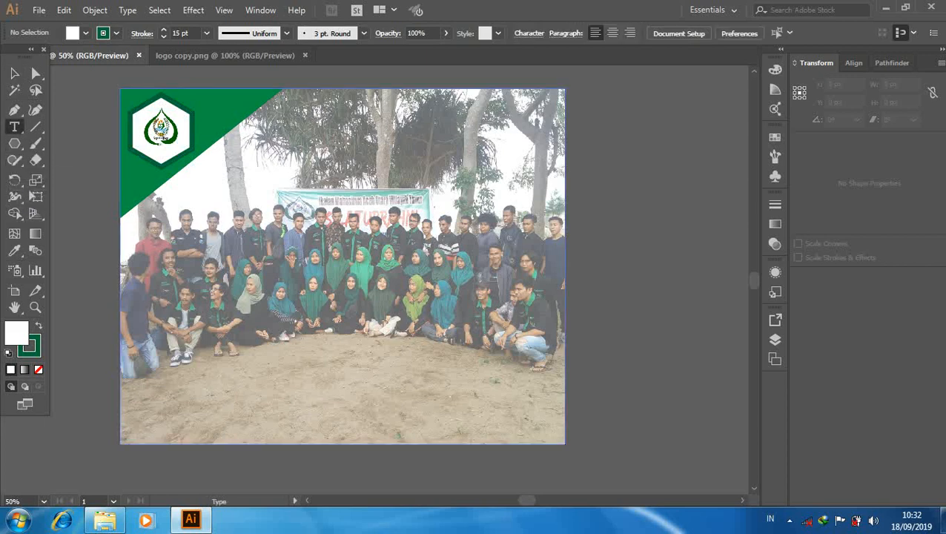
left_click(323, 130)
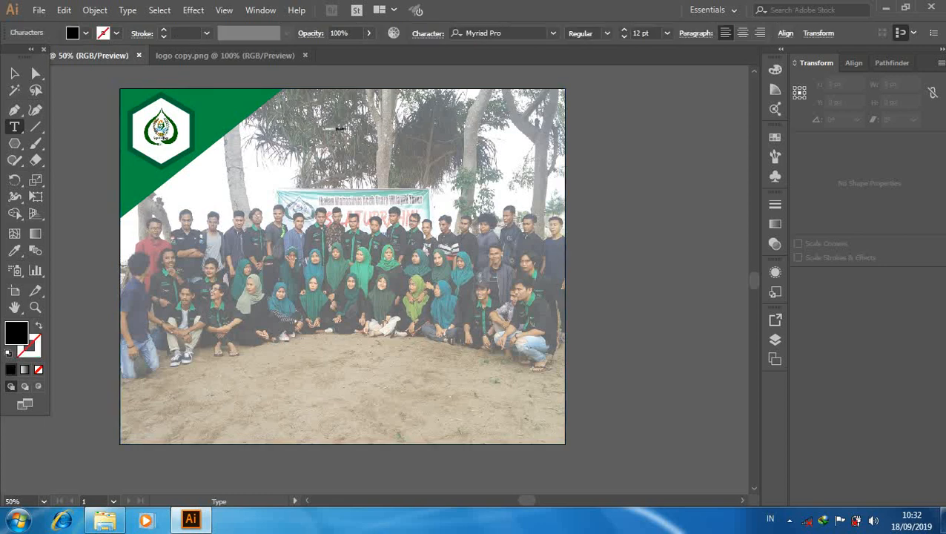
type("ipmau")
key("BackSpace")
key("BackSpace")
key("BackSpace")
key("BackSpace")
key("BackSpace")
key("Escape")
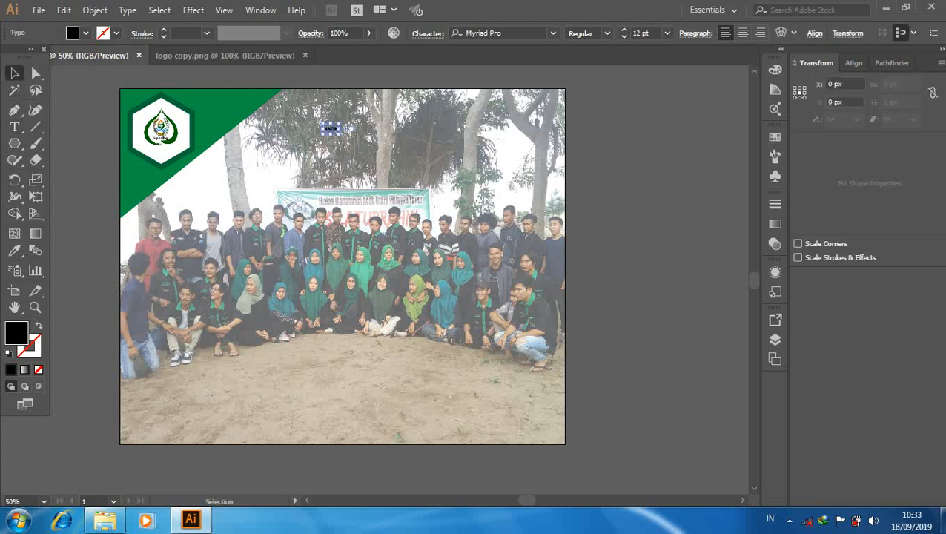
Step: Enlarge the IMAUTIM title to about 652 x 211 px and set its font to Franklin Gothic Demi Cond
left_click_drag(341, 134, 486, 175)
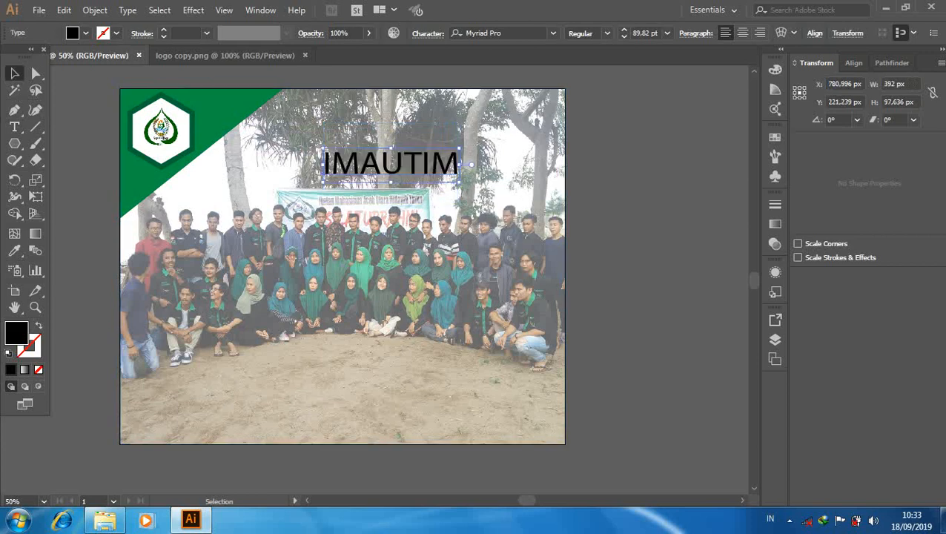
left_click_drag(316, 145, 263, 121)
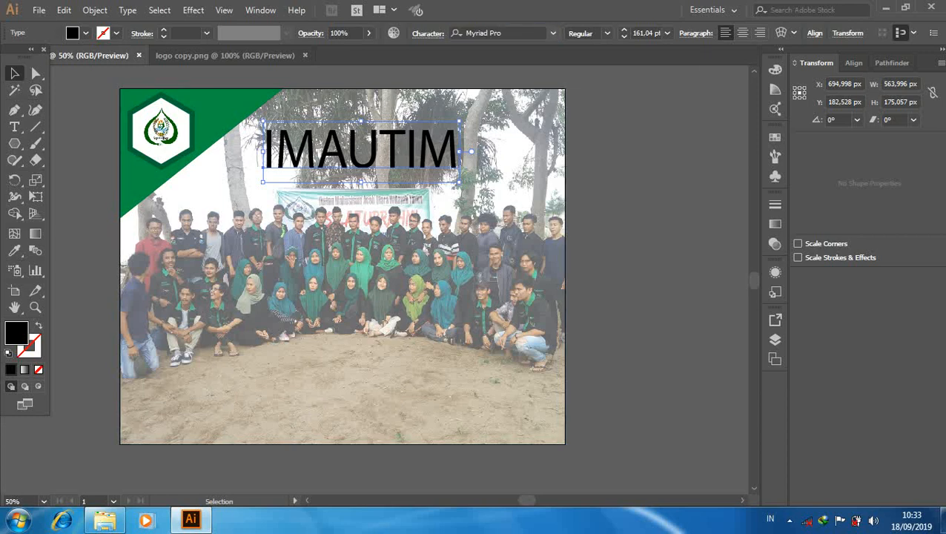
left_click(552, 33)
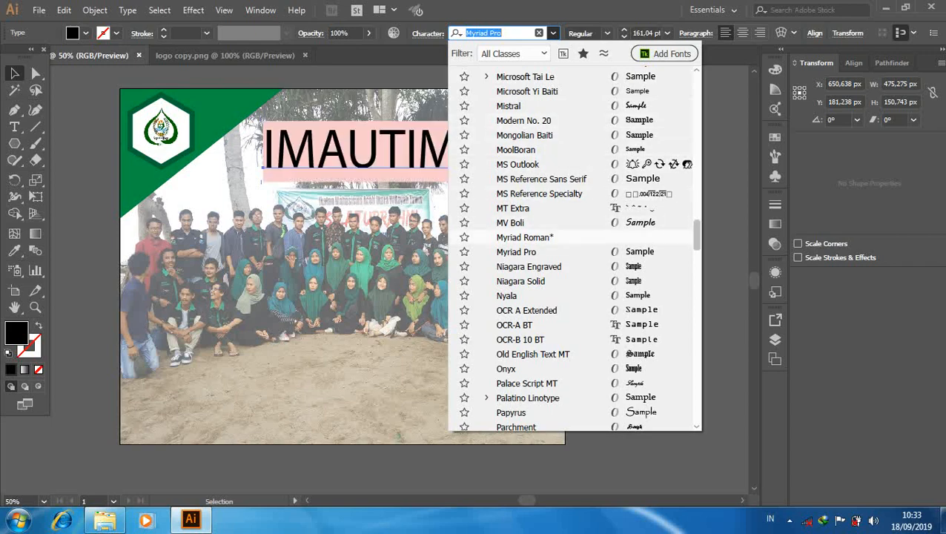
scroll(574, 248, "up", 10)
scroll(574, 249, "up", 10)
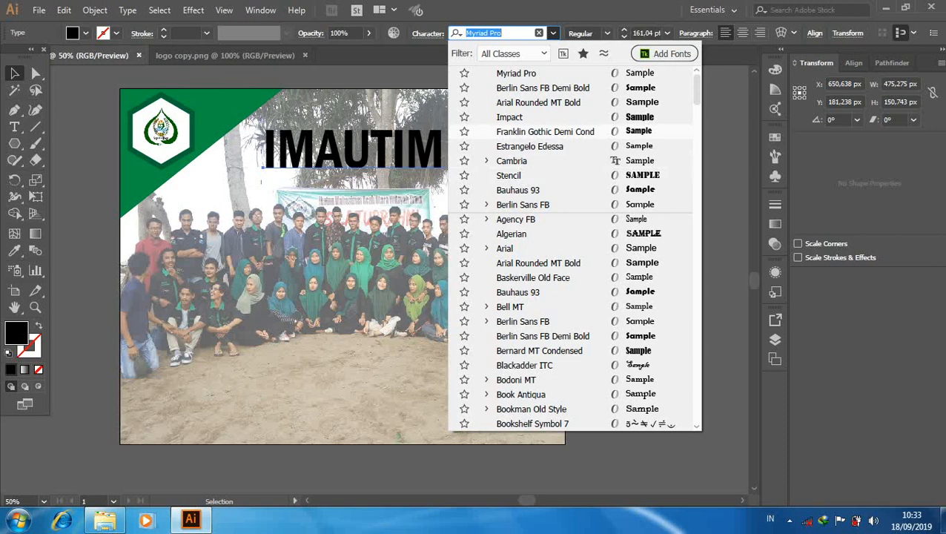
left_click(545, 131)
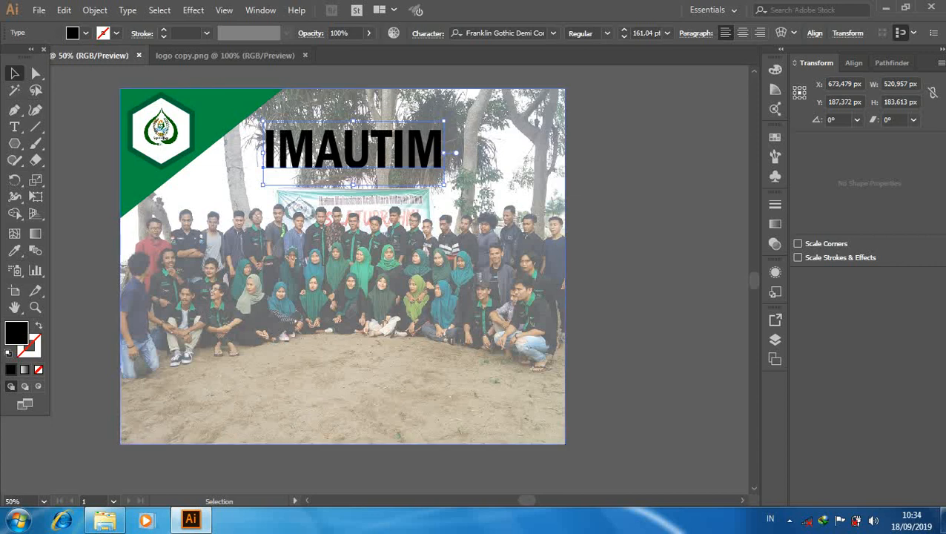
left_click_drag(444, 184, 489, 194)
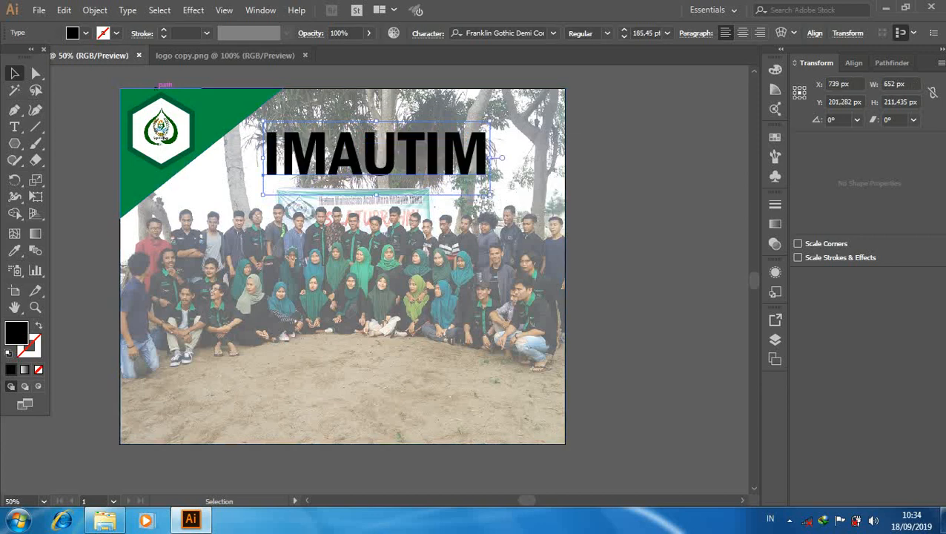
Step: Nudge the IMAUTIM title up 14 px to Y 187.282 px and dismiss the Windows color scheme prompt
key("Up")
key("Up")
key("Up")
key("Up")
key("Up")
key("Up")
key("Up")
key("Up")
key("Up")
key("Up")
key("Up")
key("Up")
key("Up")
key("Up")
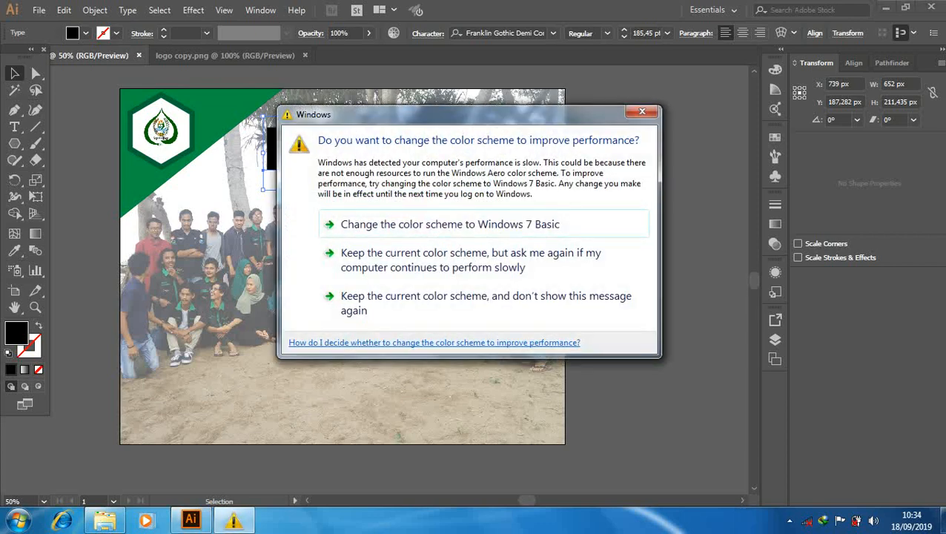
left_click(643, 112)
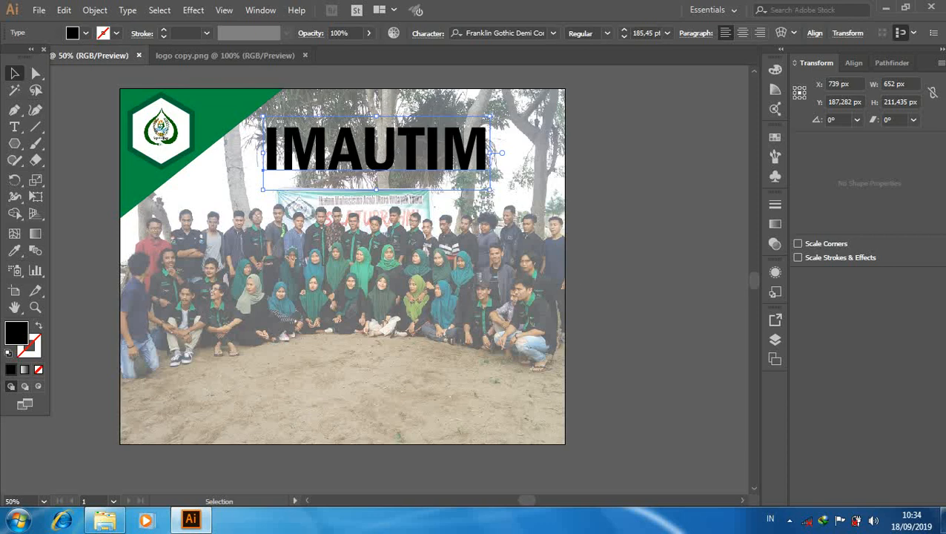
Step: Reduce the IMAUTIM title's height to 181 px and move it to X 759 px, Y 125.5 px near the artboard's top
left_click_drag(376, 116, 376, 127)
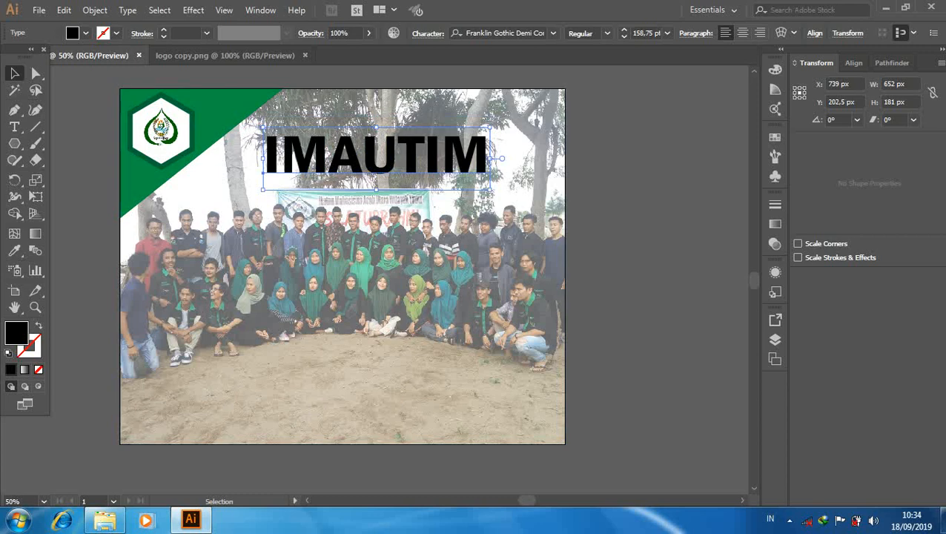
left_click_drag(380, 157, 384, 120)
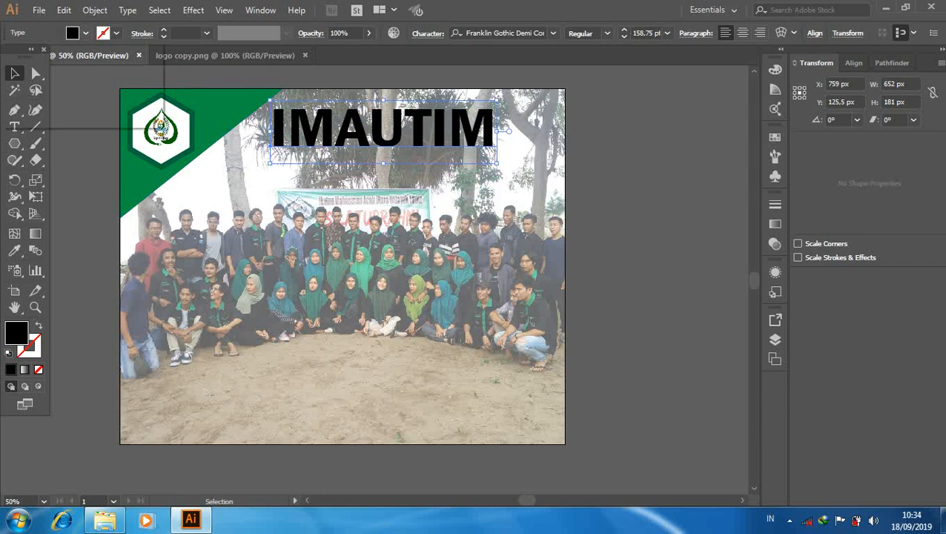
Step: Fill the IMAUTIM title with green R=0 G=146 B=69 and give it a 4 pt black outline
left_click(86, 32)
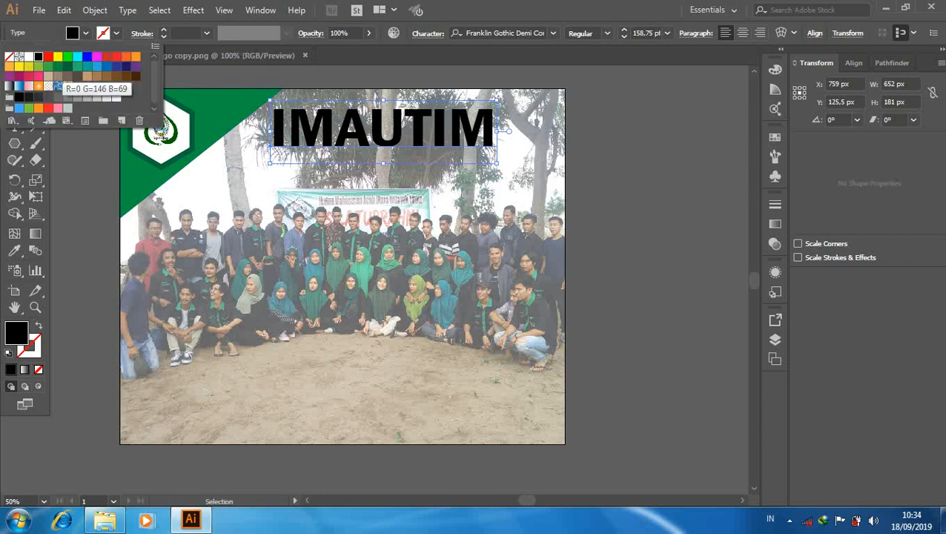
left_click(58, 66)
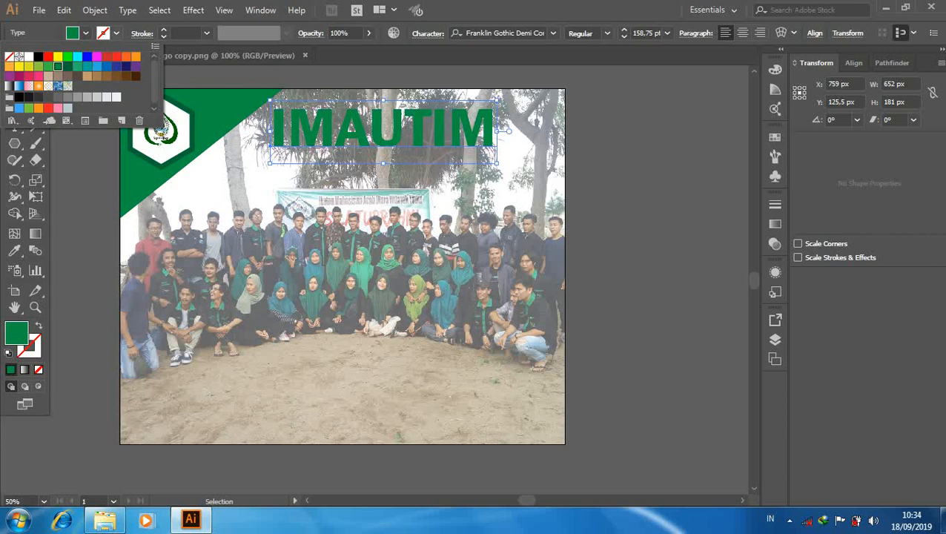
left_click(117, 33)
left_click(116, 32)
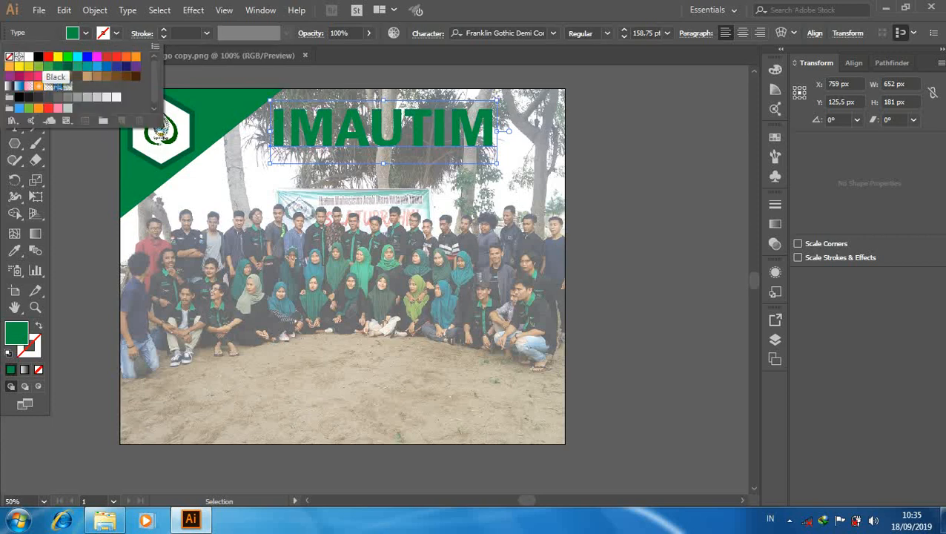
left_click(39, 56)
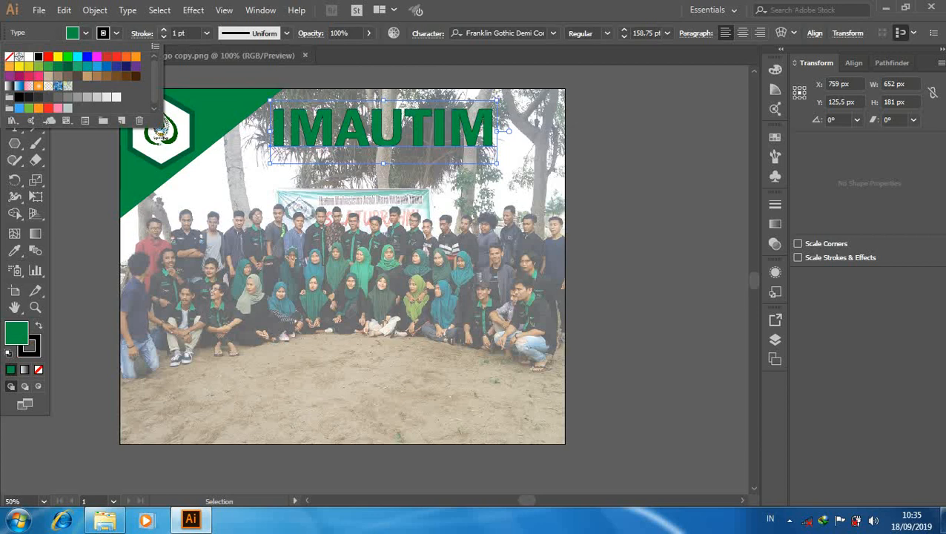
left_click(163, 30)
left_click(163, 30)
left_click(163, 30)
left_click(163, 29)
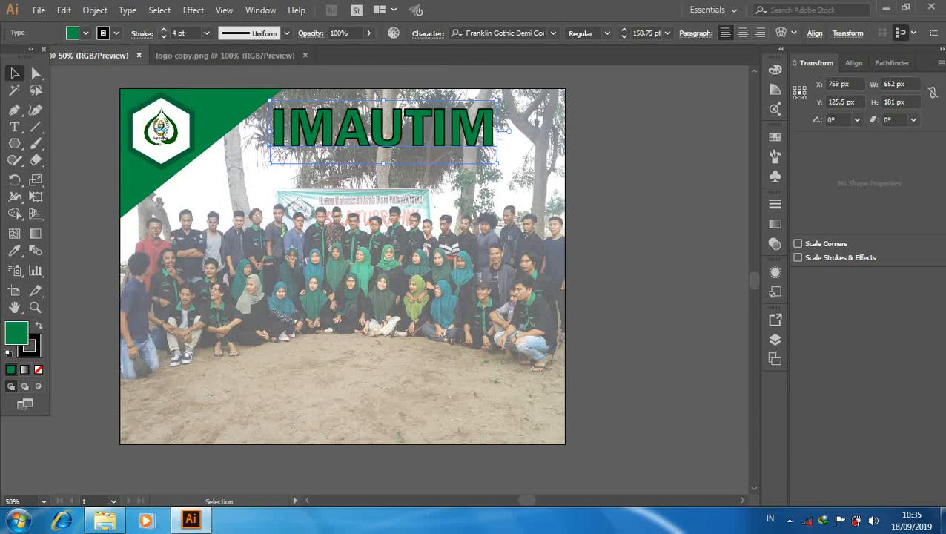
key("ctrl+shift+a")
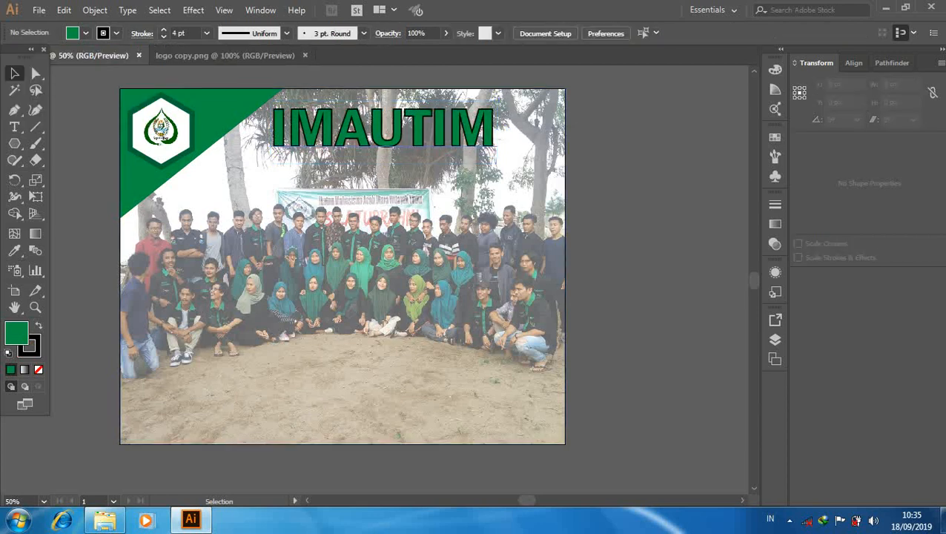
Step: Nudge the IMAUTIM title right and down to X 767 px, Y 132.5 px
left_click(383, 130)
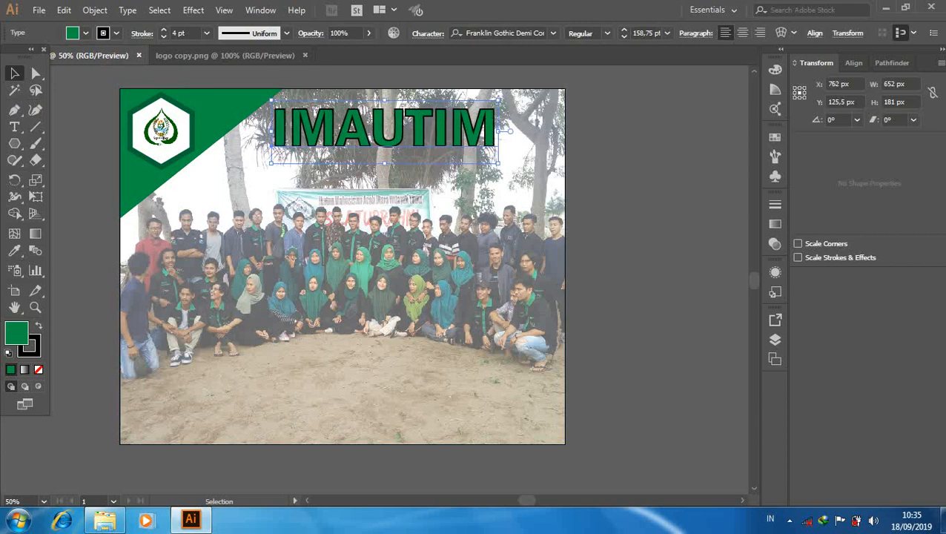
key("Down")
key("Down")
key("Down")
key("Down")
key("Down")
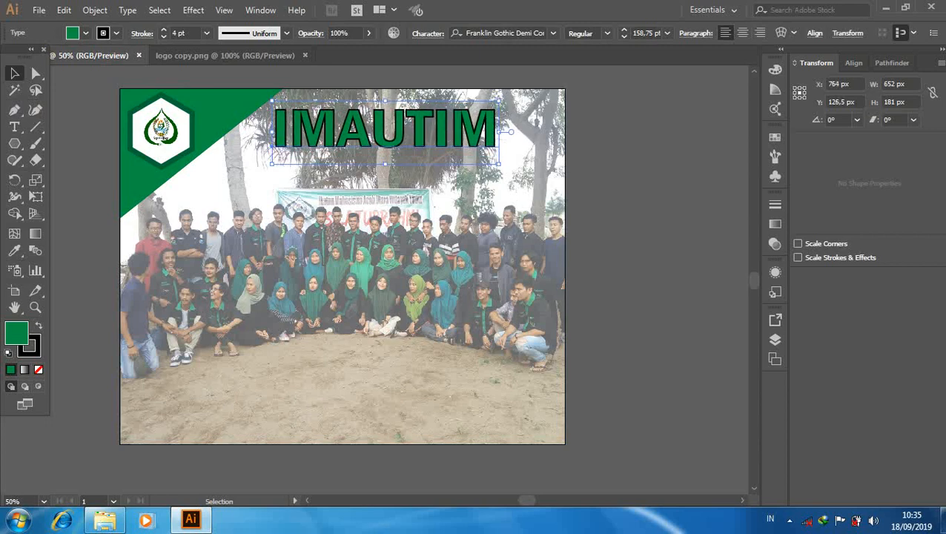
key("Down")
key("Down")
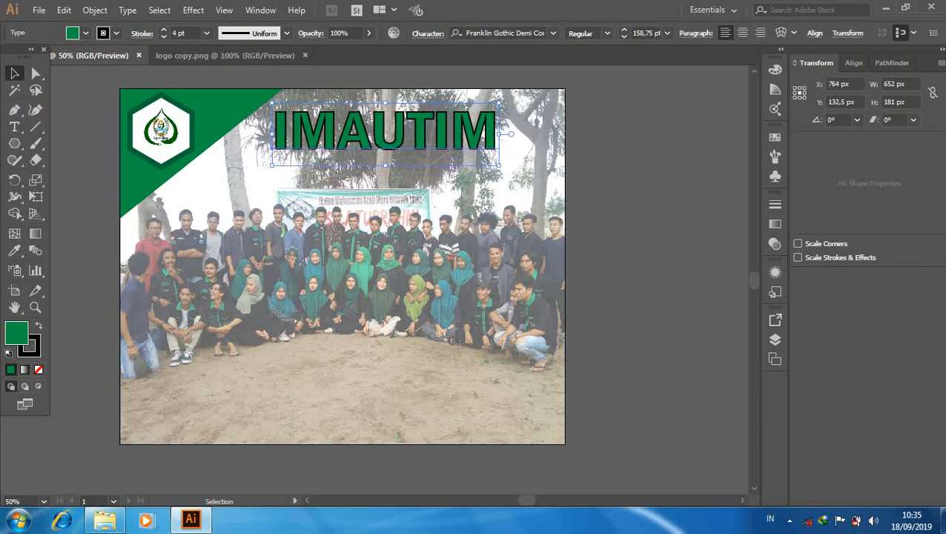
key("Right")
key("Right")
key("Right")
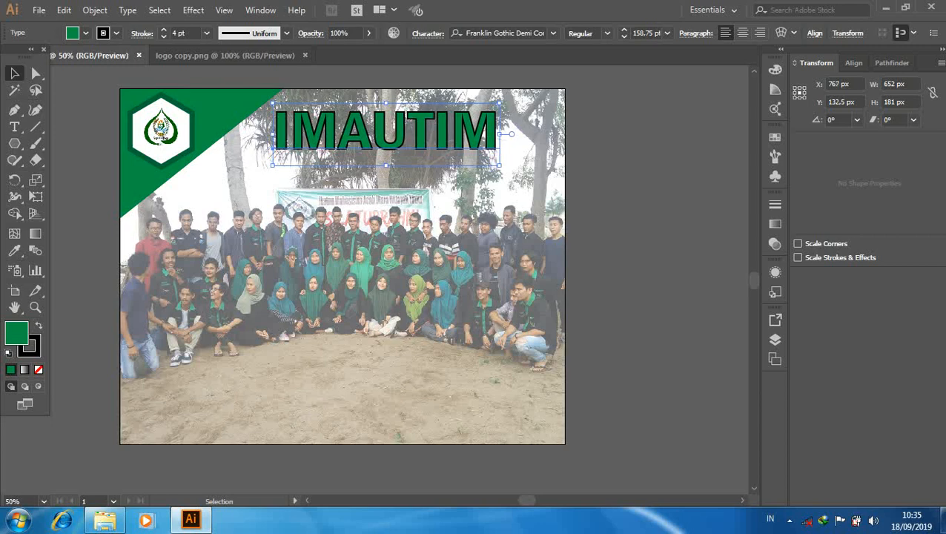
key("ctrl+shift+a")
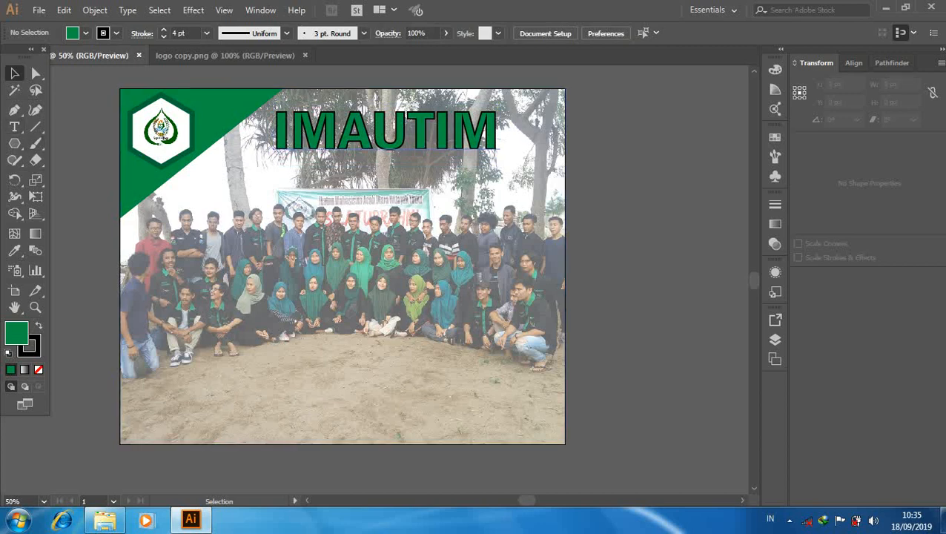
Step: Paste a copy of the IMAUTIM title onto the middle of the group photo and clear the copy's text
left_click(335, 146)
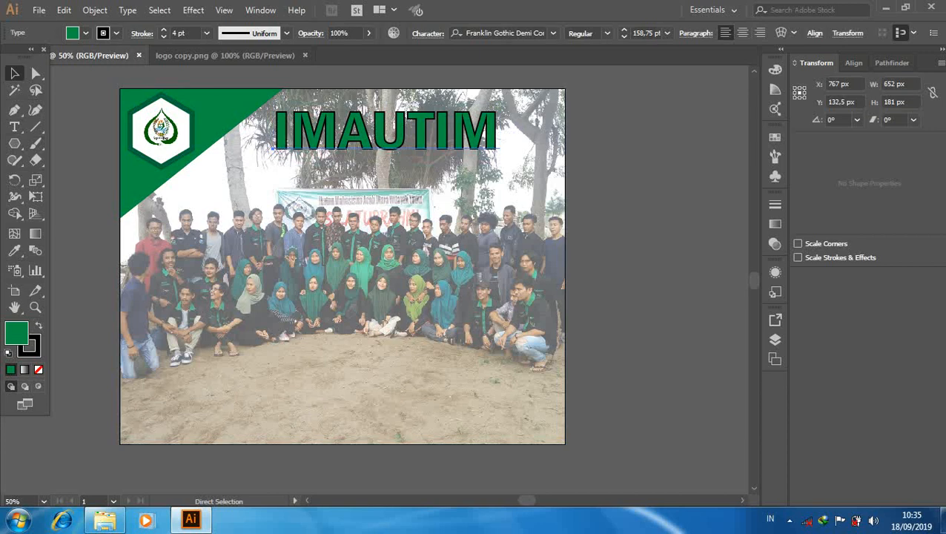
key("ctrl+v")
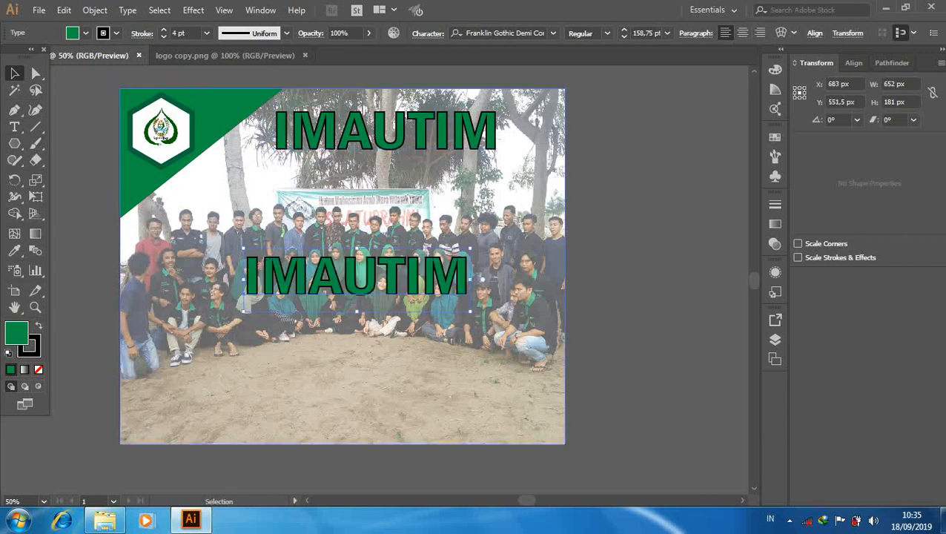
left_click(14, 127)
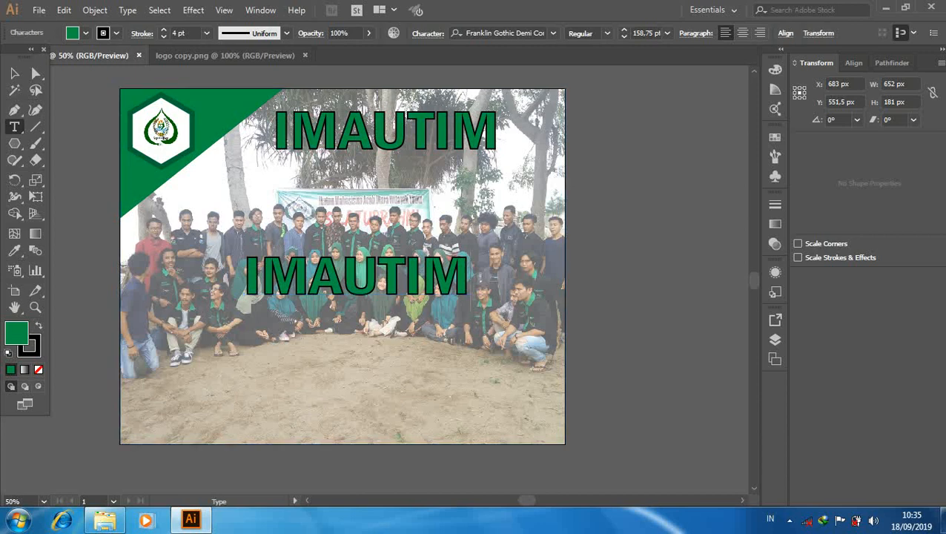
key("BackSpace")
key("BackSpace")
key("BackSpace")
key("BackSpace")
key("BackSpace")
key("BackSpace")
key("BackSpace")
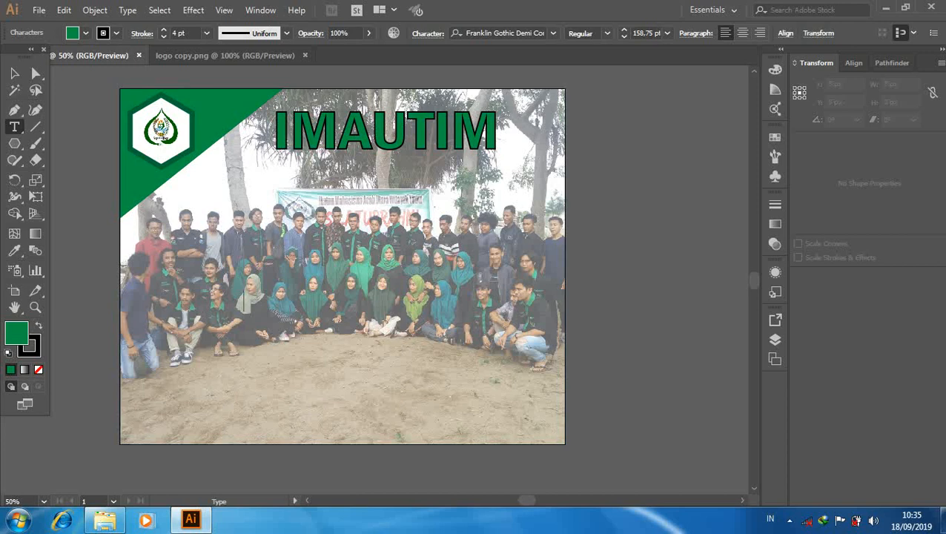
Step: Enter IKATAN MAHASISWA ACEH UTARA WILAYAH TIMUR as the text of the copied title
type("IKA")
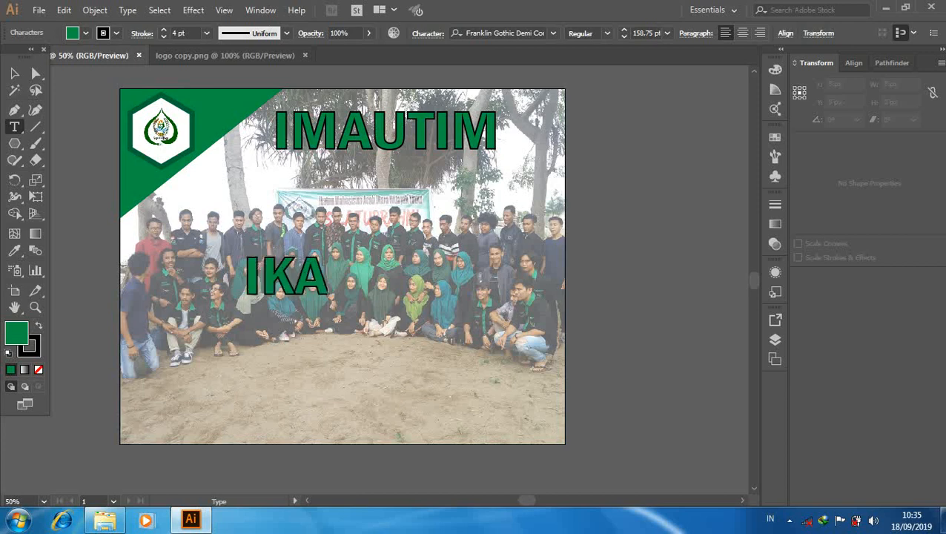
type("TAN M")
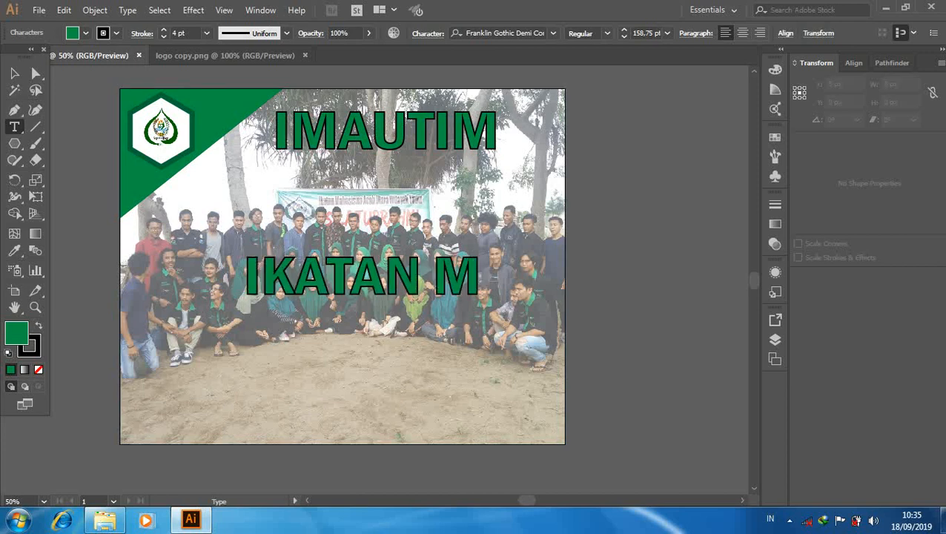
type("AHASISWA")
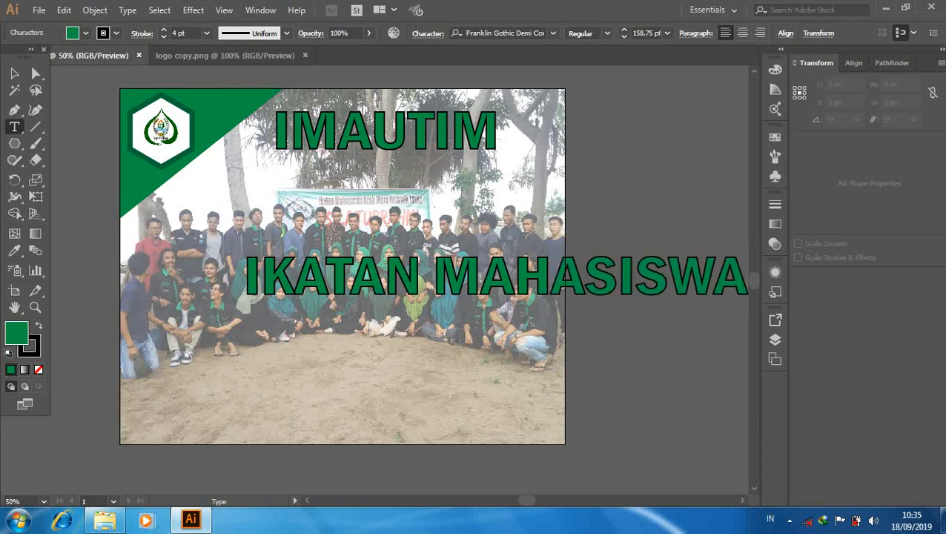
type(" A")
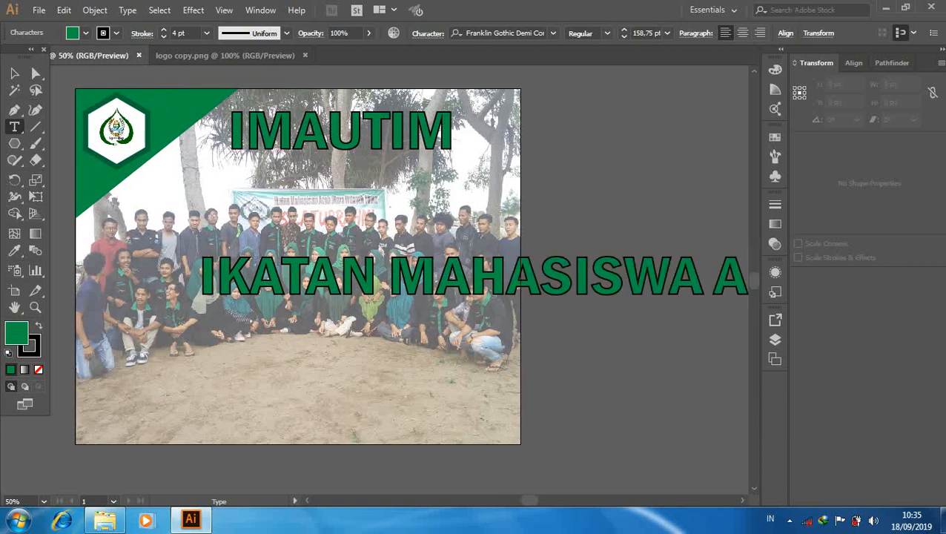
type("CEH")
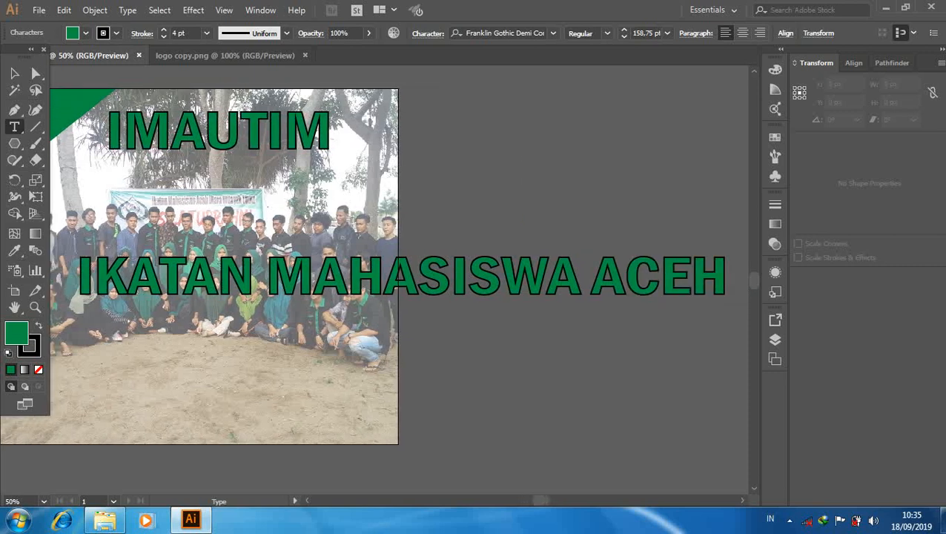
type(" UTARA")
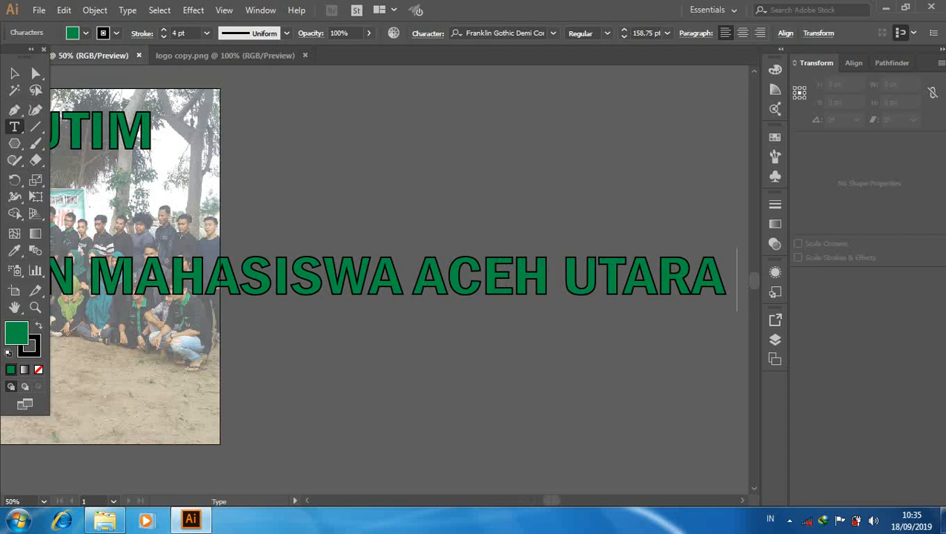
type("WILAYAH")
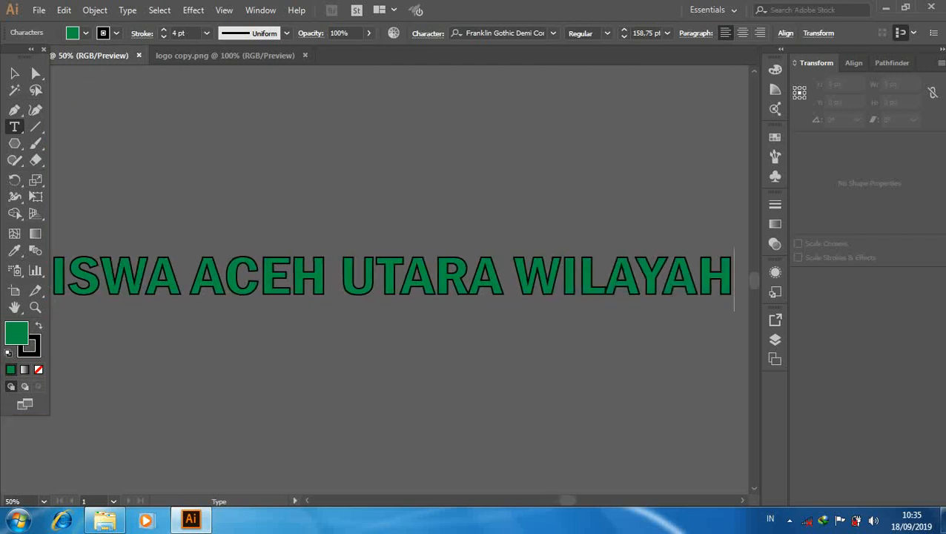
type(" TIMUR")
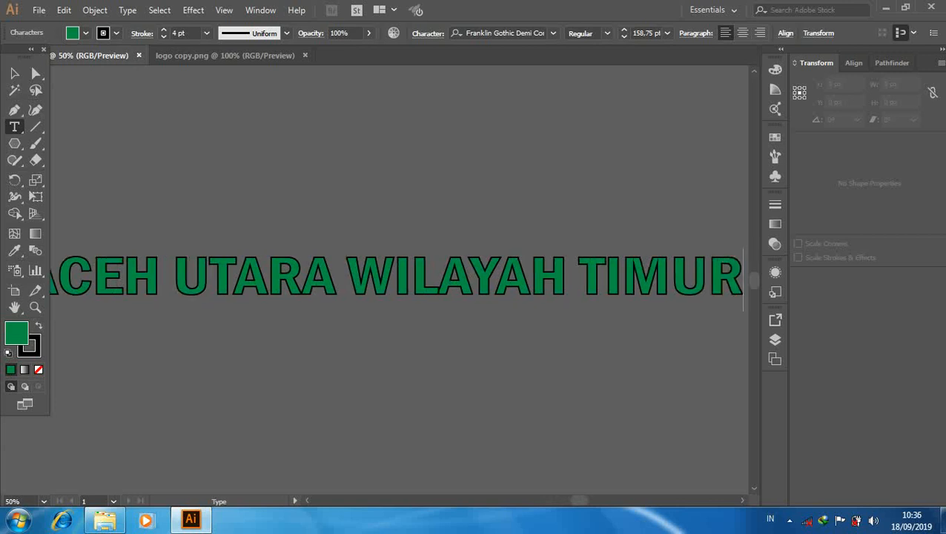
key("Escape")
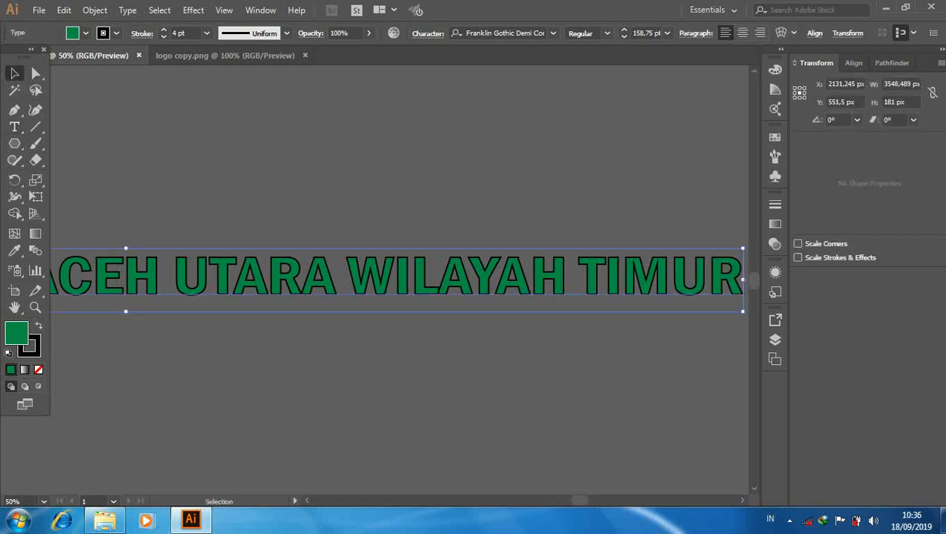
Step: Scale the IKATAN MAHASISWA subtitle down to 685 px wide and 110.99 px high so it fits within the artboard
left_click_drag(742, 311, 89, 264)
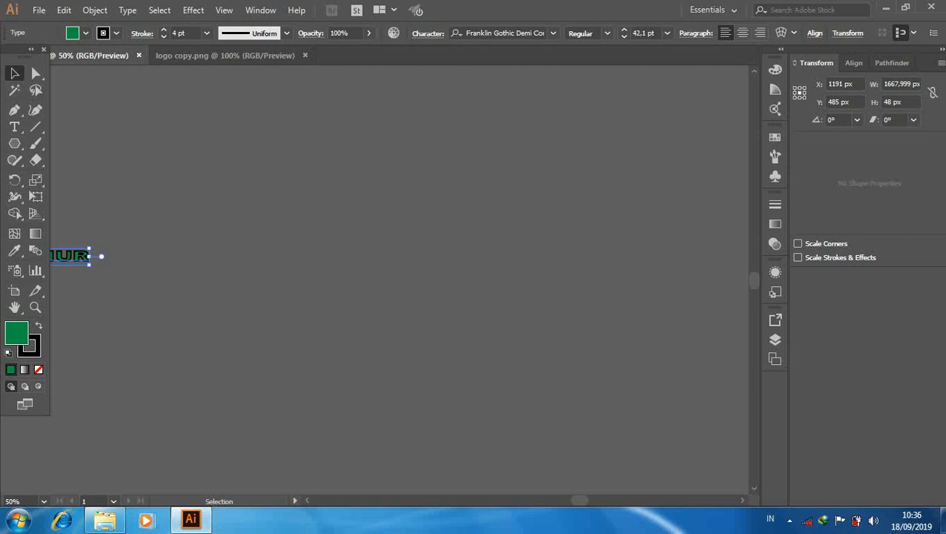
left_click_drag(580, 500, 438, 500)
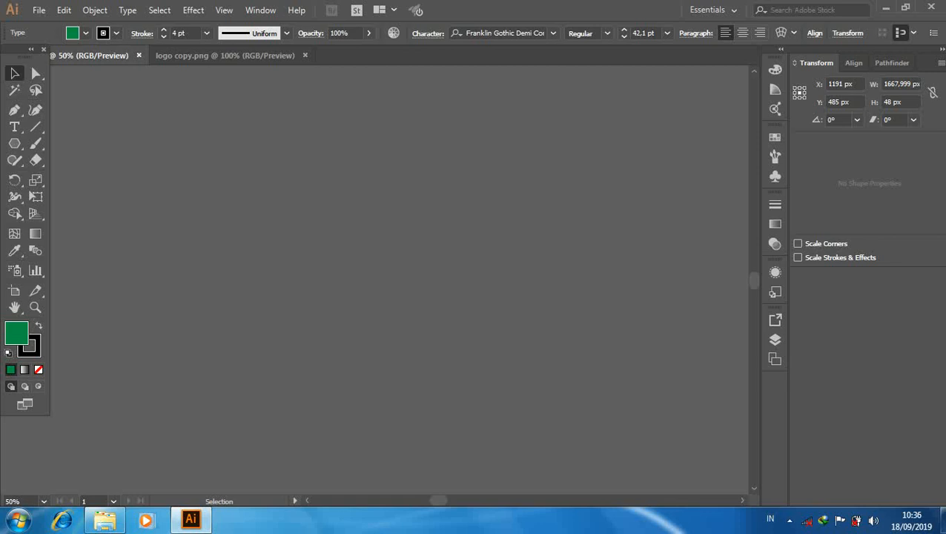
left_click(191, 519)
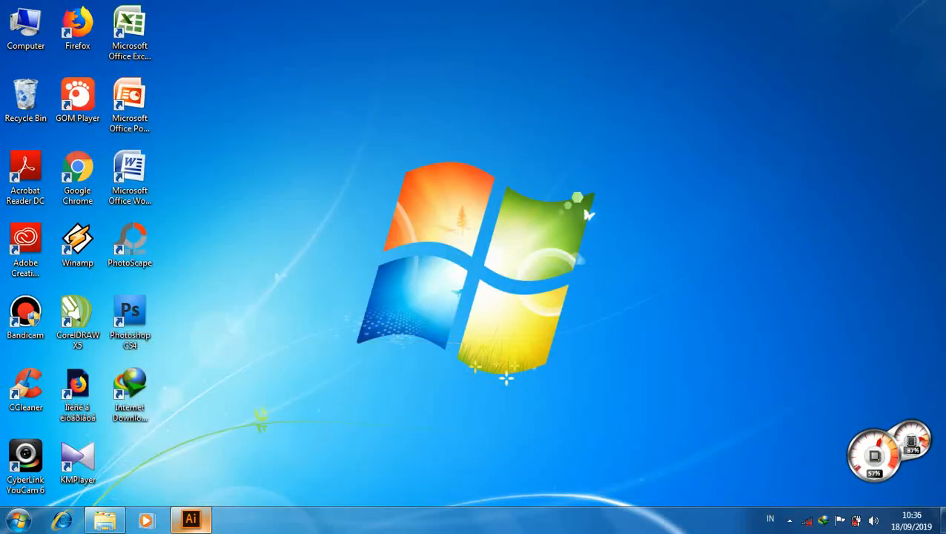
left_click(190, 519)
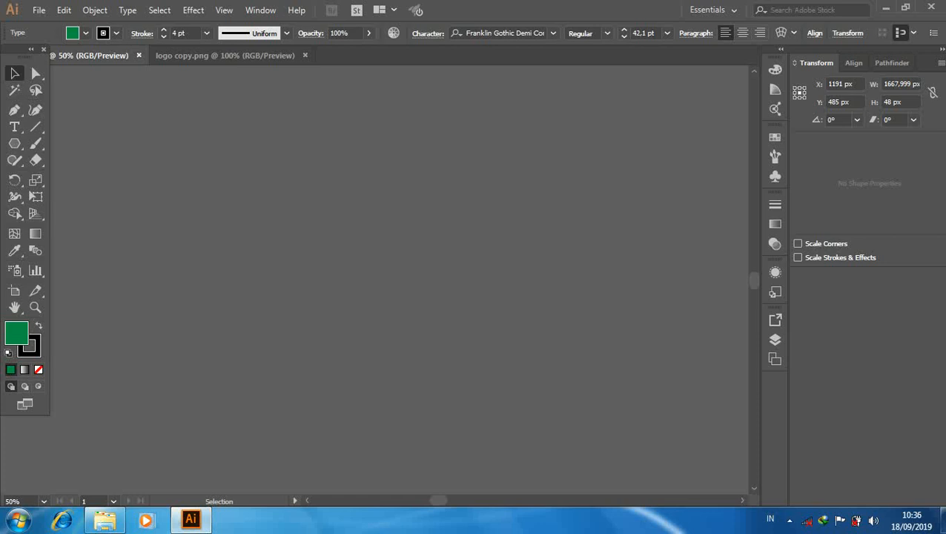
left_click_drag(438, 500, 326, 500)
key("ctrl+minus")
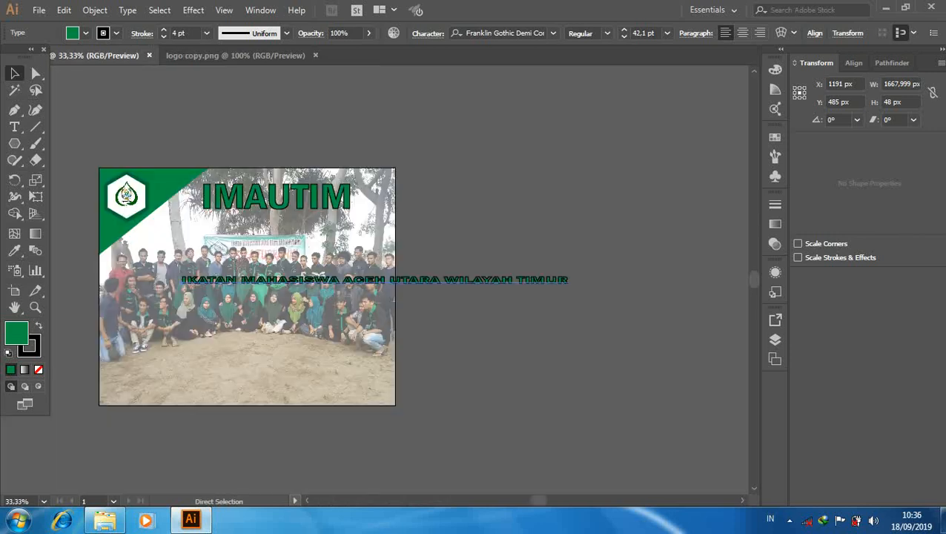
key("v")
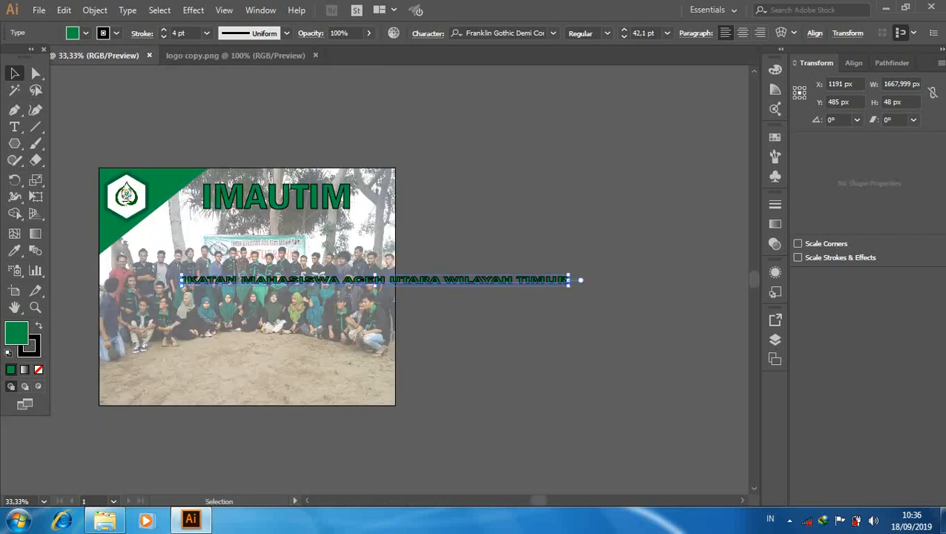
left_click_drag(580, 279, 343, 286)
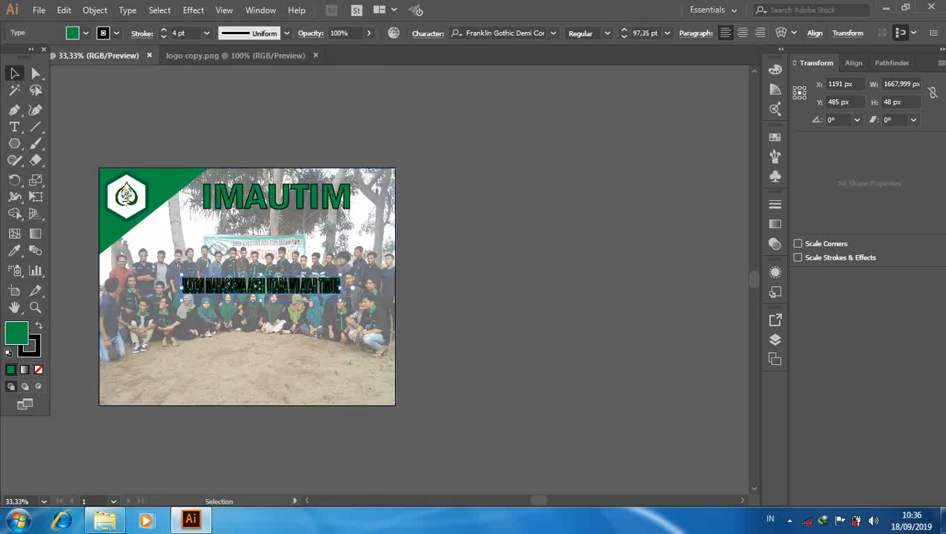
Step: Move the subtitle directly beneath the IMAUTIM title and resize it to 637 x 88 px, matching the title's width
left_click_drag(538, 501, 513, 500)
key("ctrl+plus")
key("ctrl+plus")
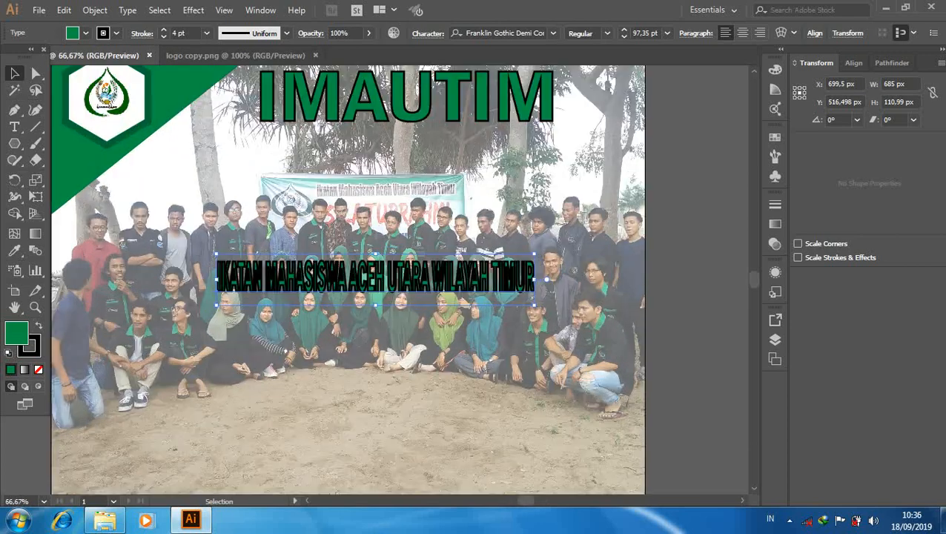
left_click_drag(477, 293, 518, 150)
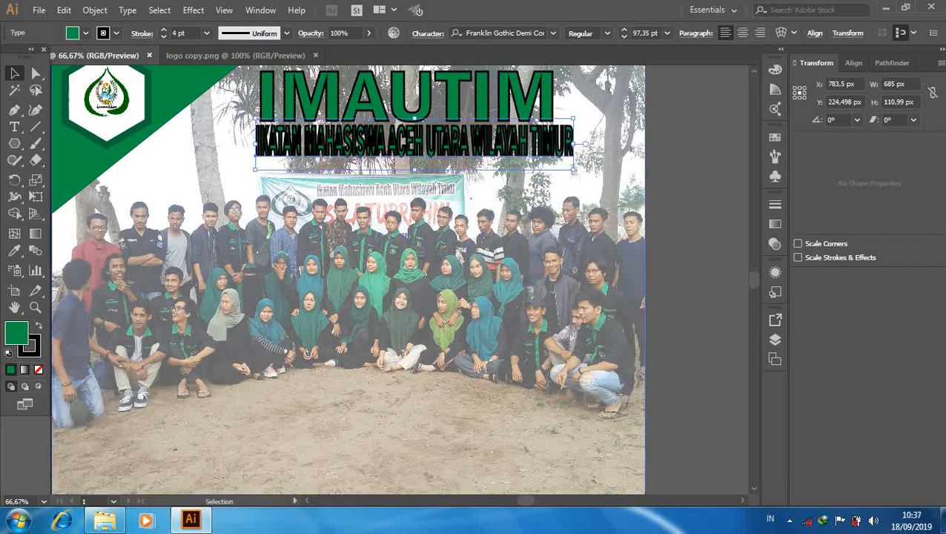
left_click_drag(573, 170, 553, 160)
left_click_drag(256, 119, 259, 118)
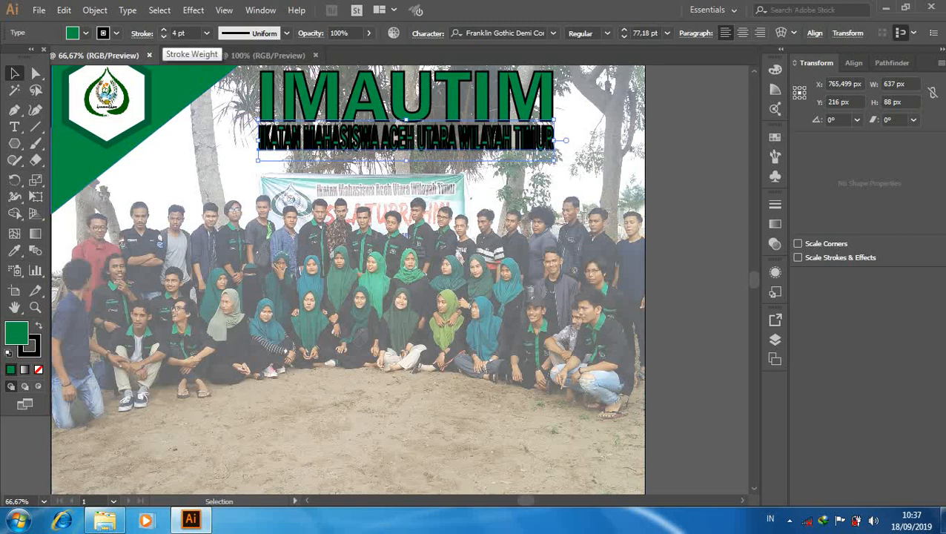
Step: Reduce the subtitle's stroke to 0 pt and fill its text with black
left_click(163, 36)
left_click(163, 36)
left_click(164, 37)
left_click(163, 36)
left_click(163, 36)
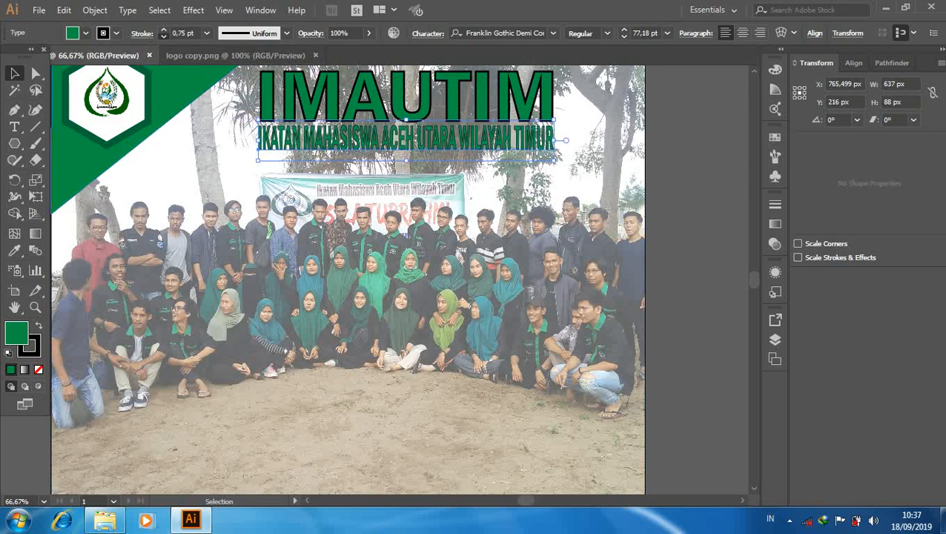
left_click(163, 37)
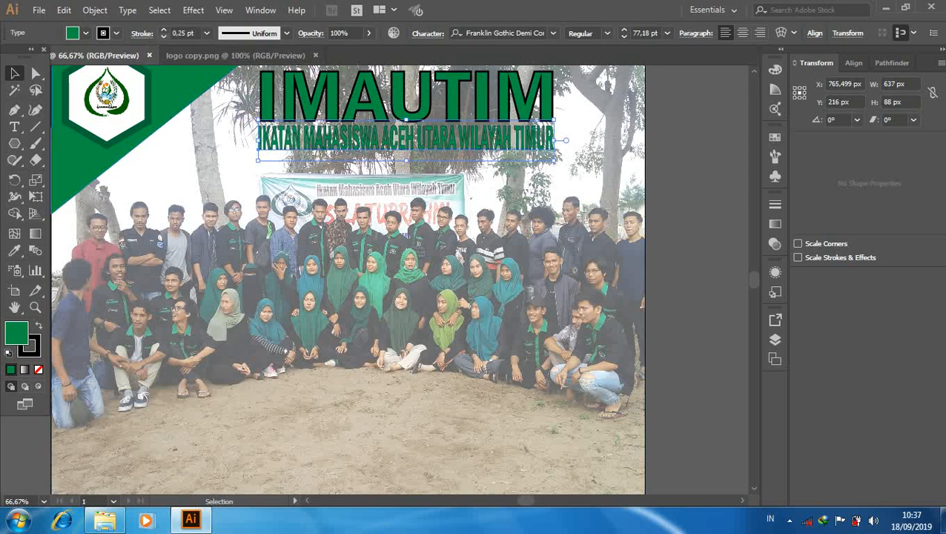
left_click(163, 37)
left_click(86, 32)
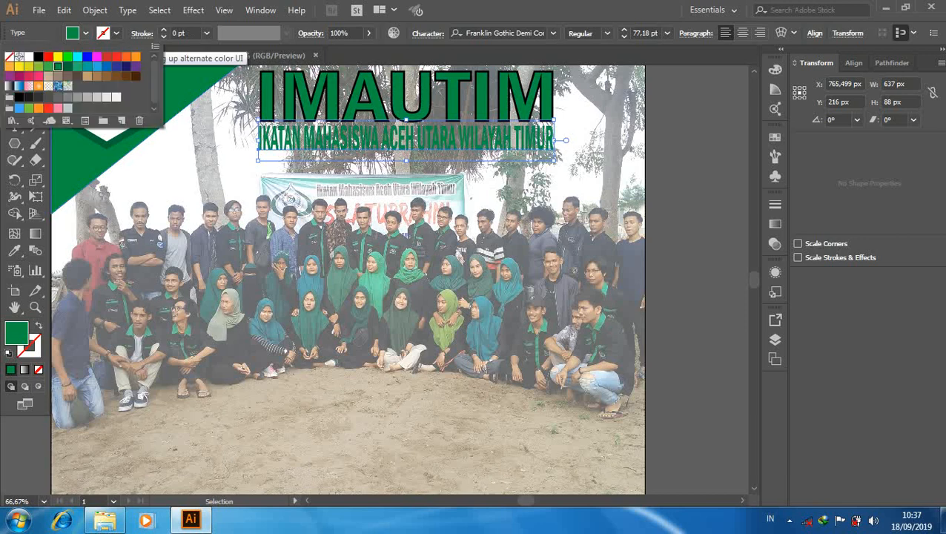
left_click(38, 56)
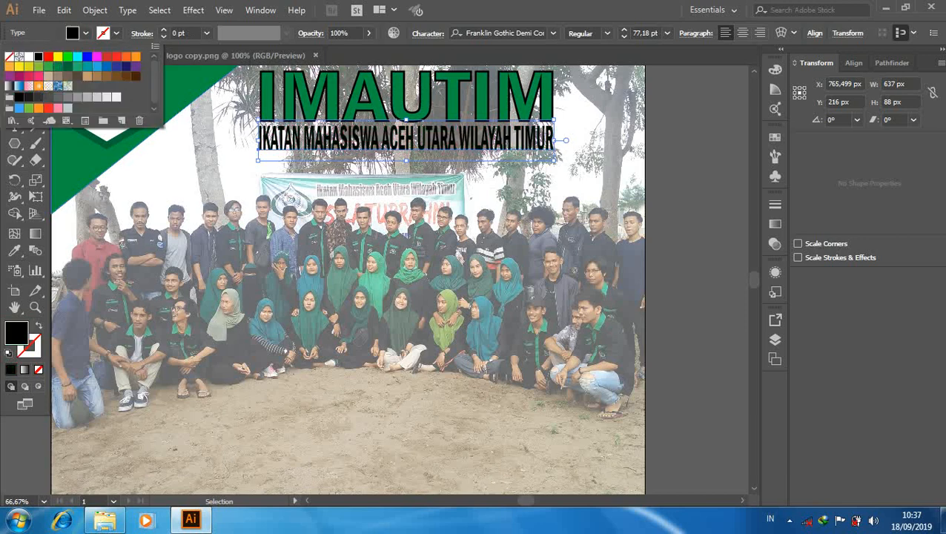
key("Escape")
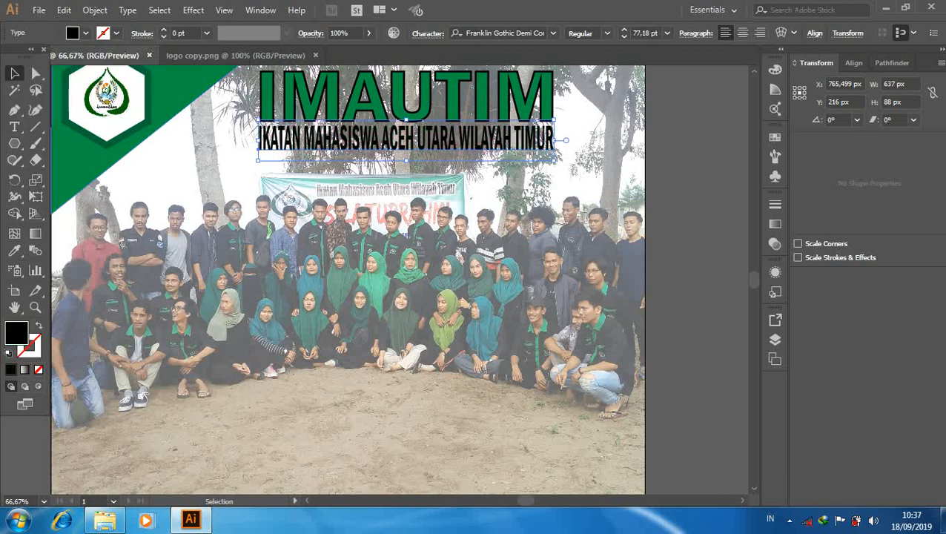
Step: Reduce the subtitle's height to 29 px, nudge it up to Y 194.5 px just under IMAUTIM, and deselect it
left_click_drag(406, 160, 406, 127)
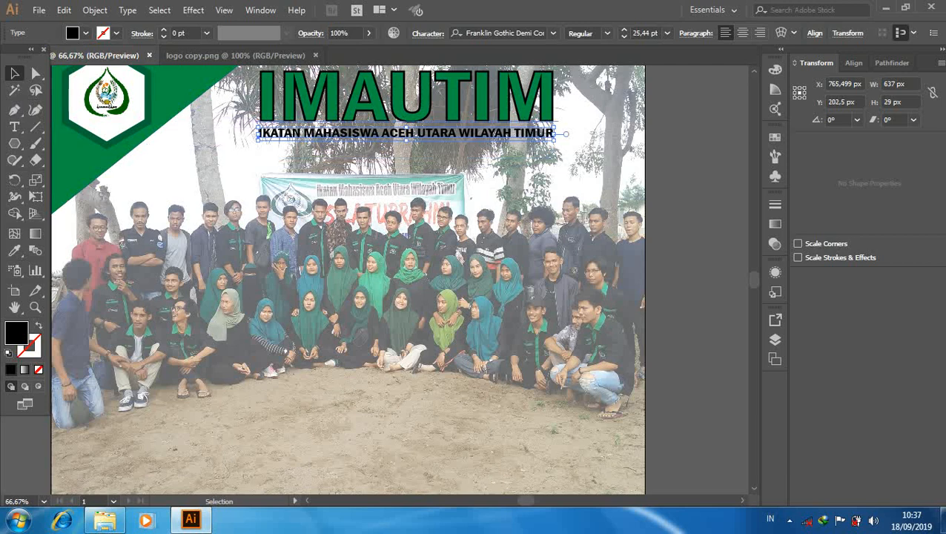
key("Up")
key("Up")
key("Up")
key("Up")
key("Up")
key("Up")
key("Up")
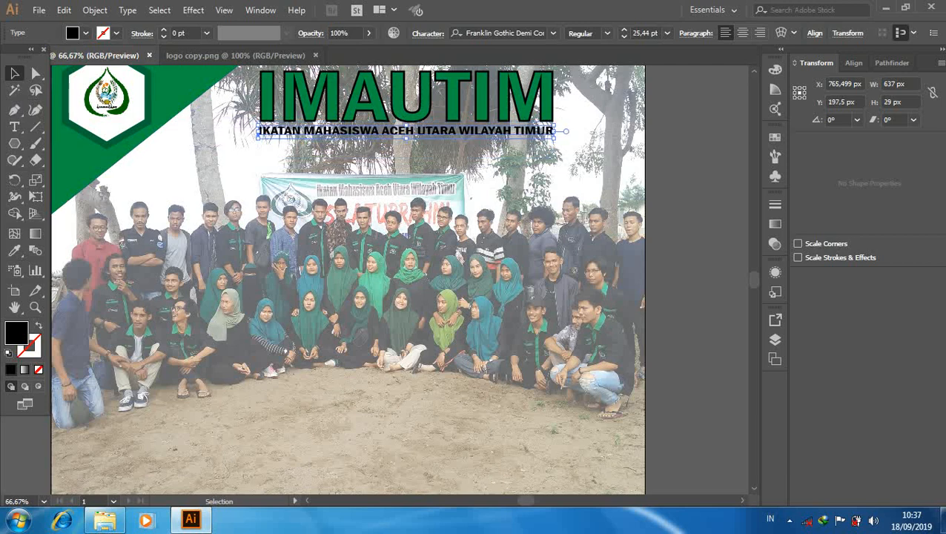
key("Up")
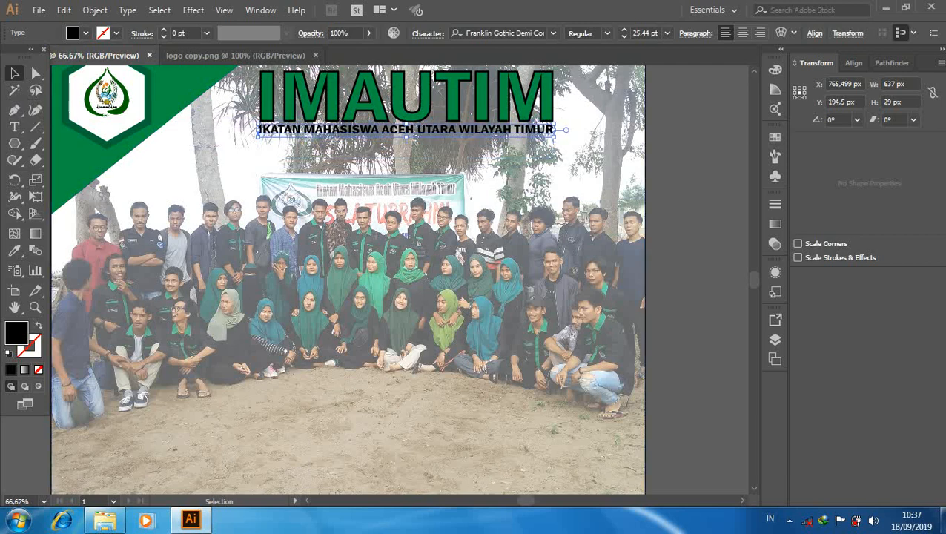
key("ctrl+shift+a")
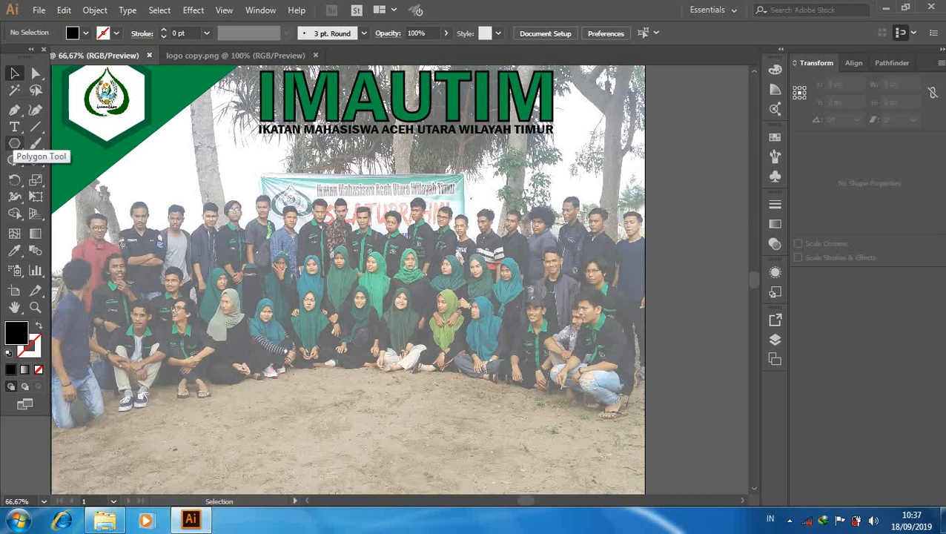
Step: Draw a wide black rectangle without an outline below the subtitle, slightly wider than its text and covering the banner in the photo
right_click(14, 144)
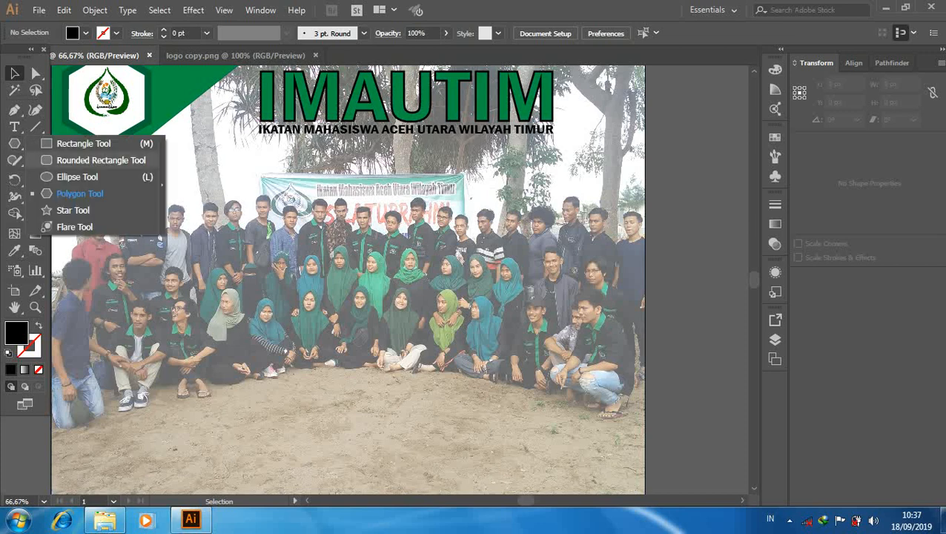
left_click(78, 143)
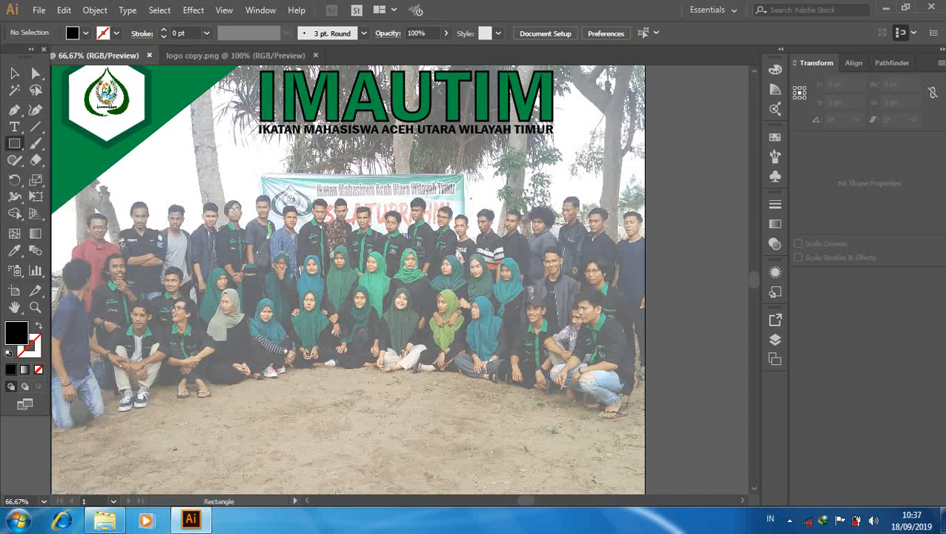
left_click_drag(252, 152, 561, 203)
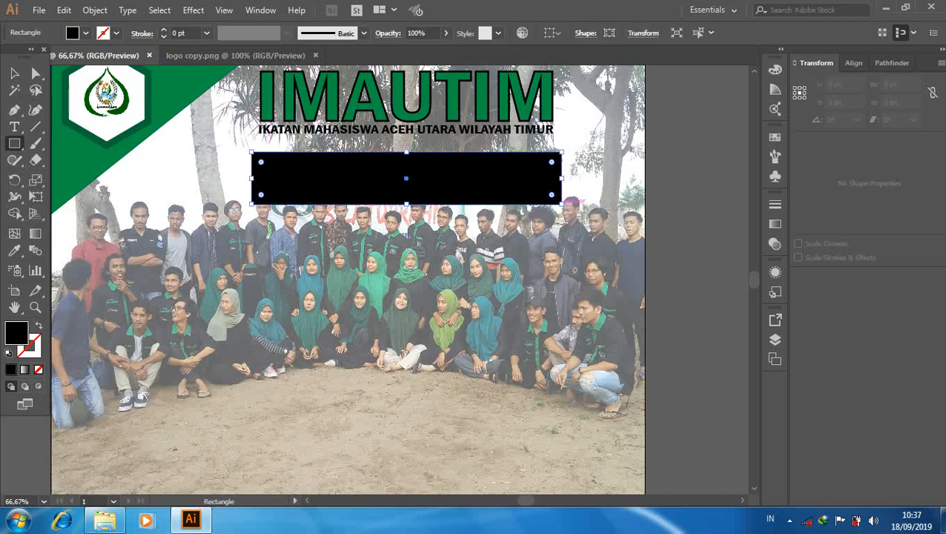
Step: Nudge the black rectangle left to X 764.5 px and round all its corners to a radius of about 26 px
key("Left")
key("Left")
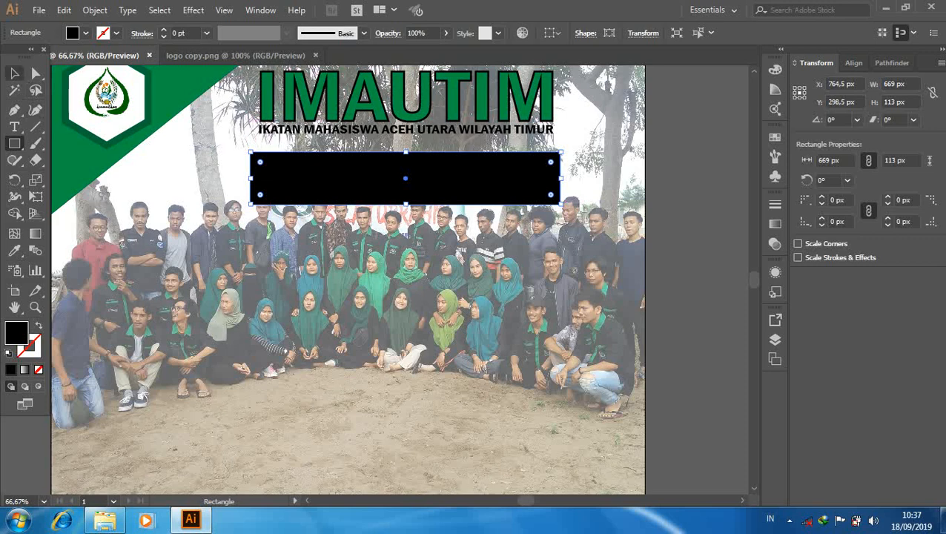
left_click(14, 73)
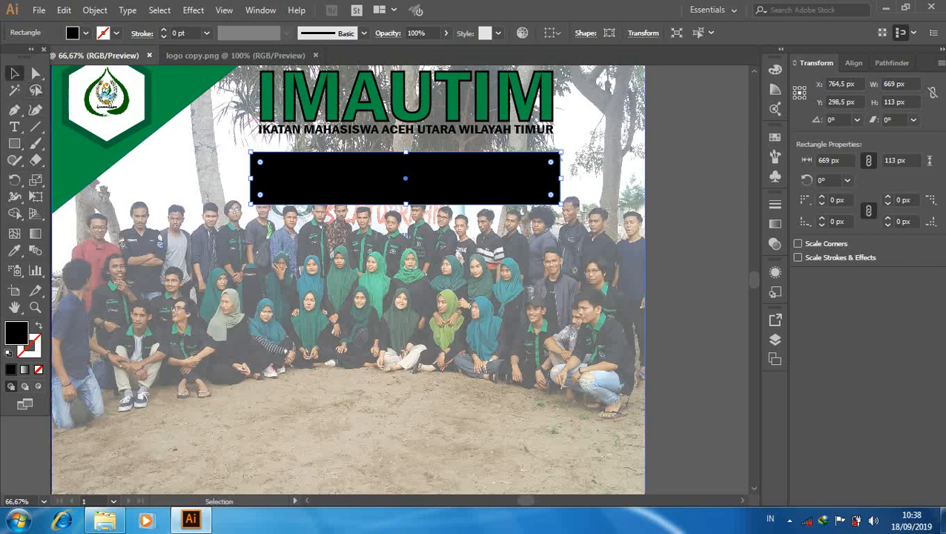
left_click_drag(259, 162, 262, 165)
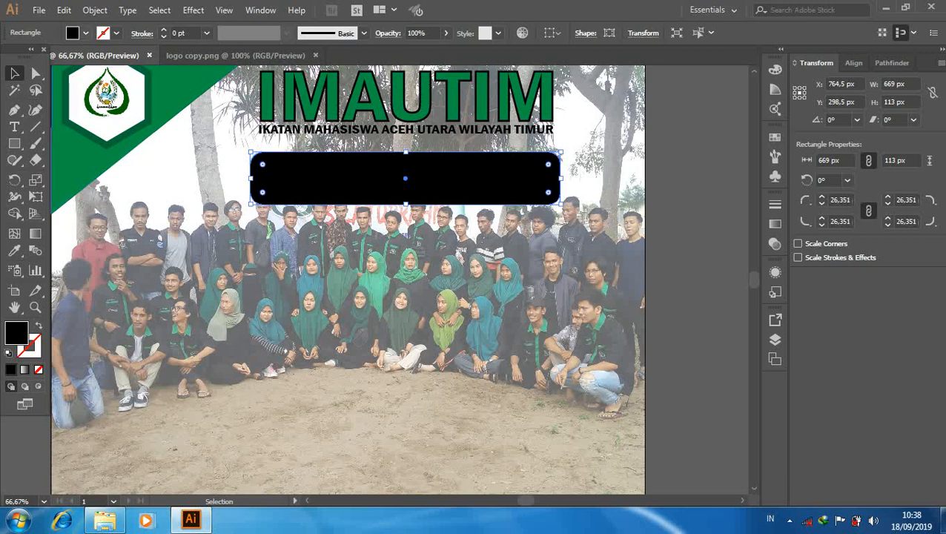
Step: Fill the rounded rectangle with dark green, give it a black outline, and deselect it
left_click(86, 33)
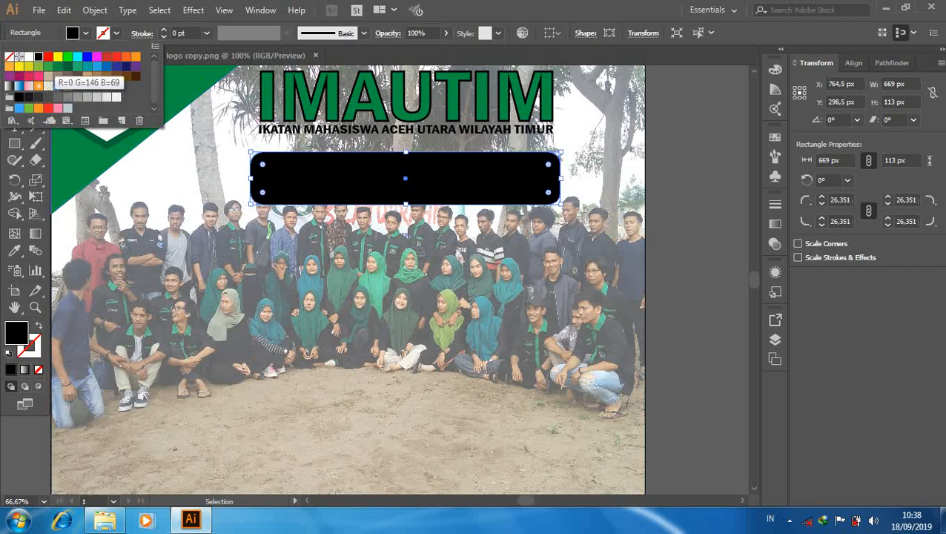
left_click(67, 66)
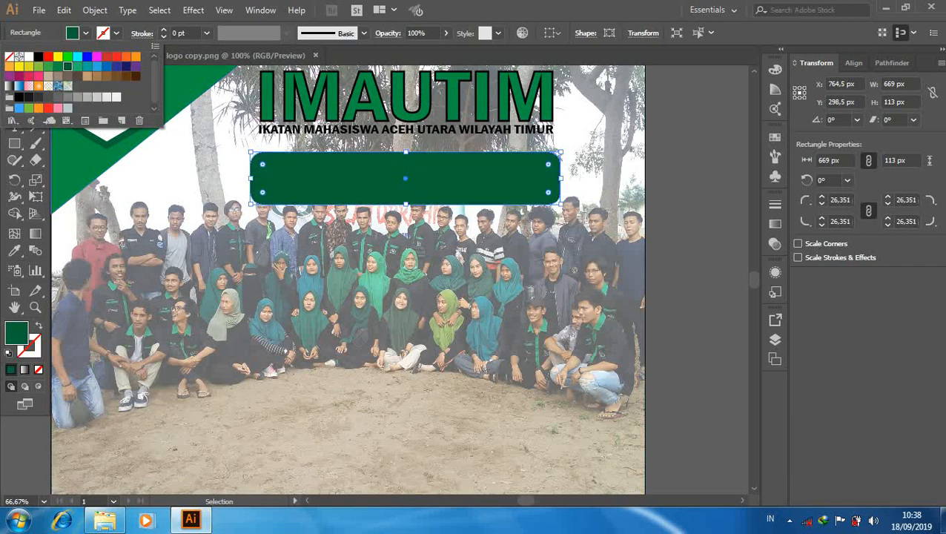
left_click(116, 33)
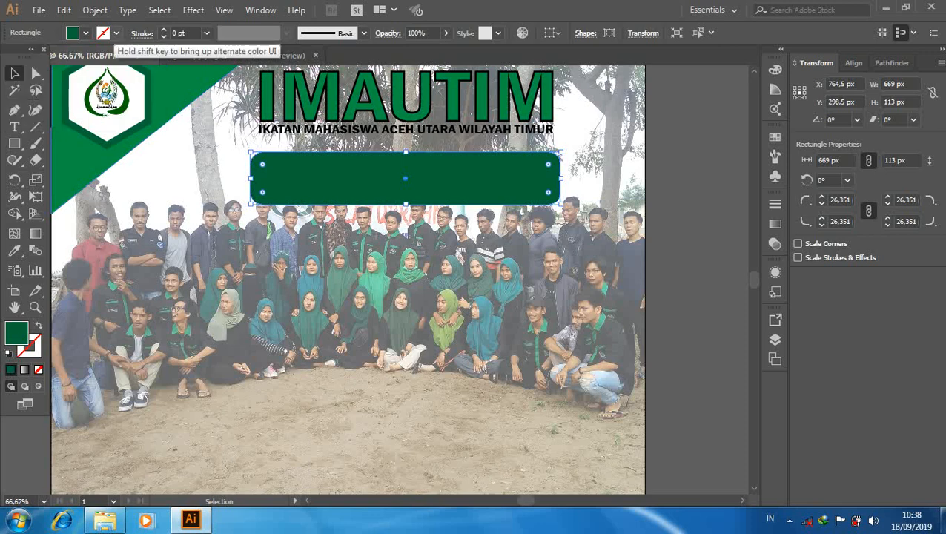
left_click(116, 33)
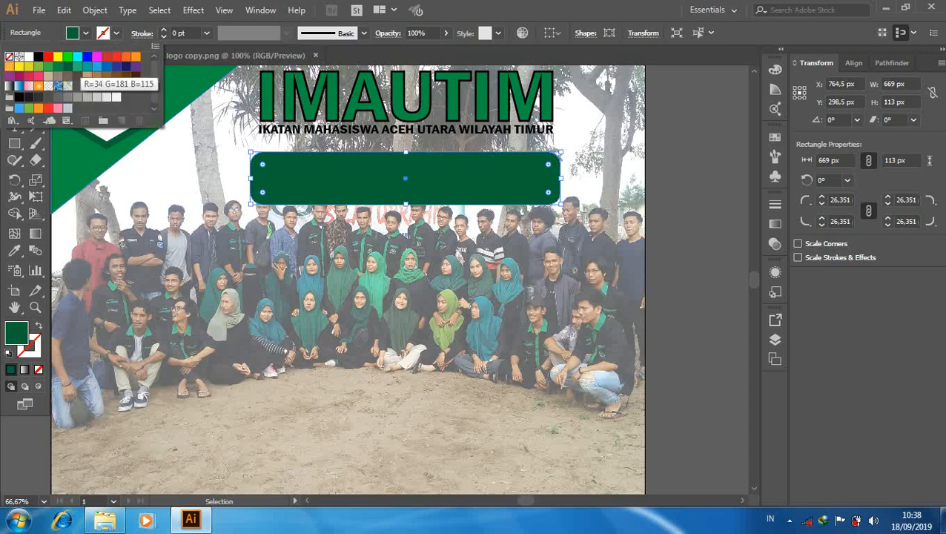
left_click(37, 56)
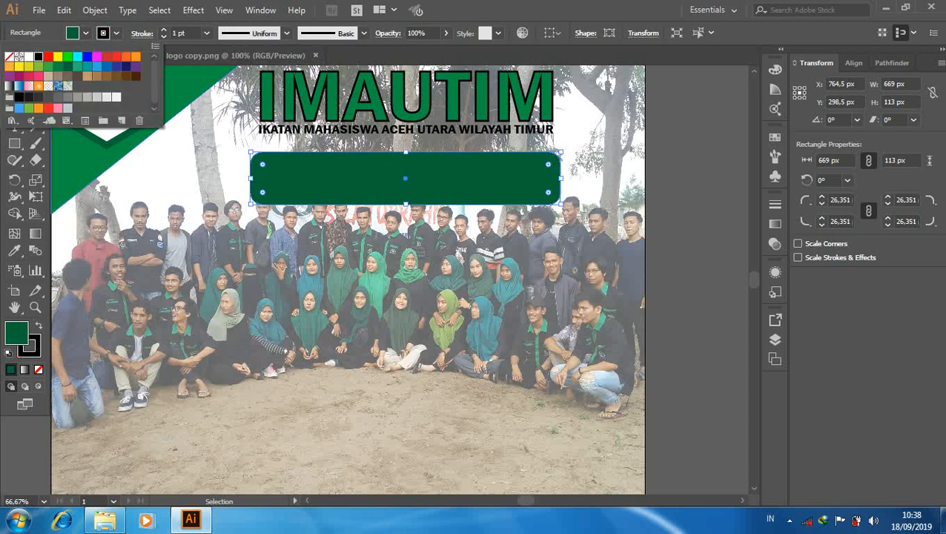
key("Escape")
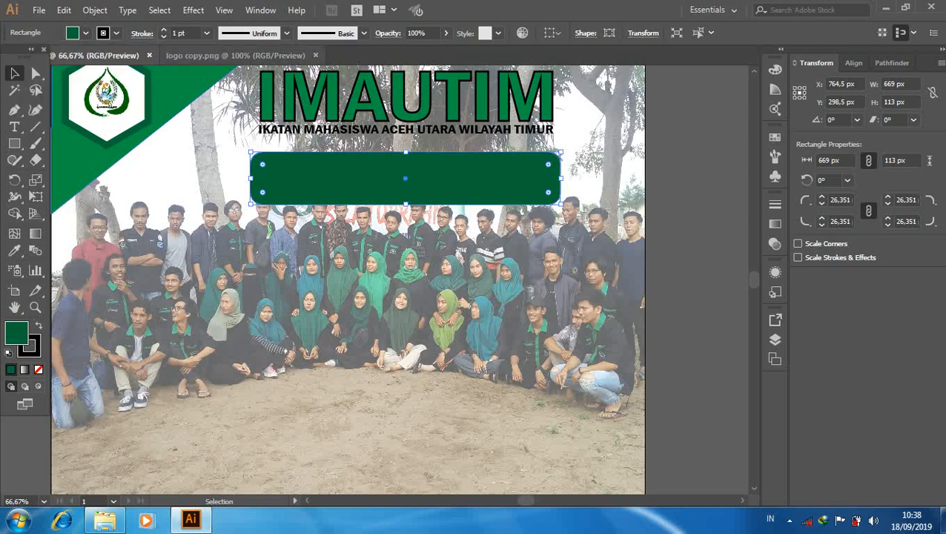
left_click(222, 111)
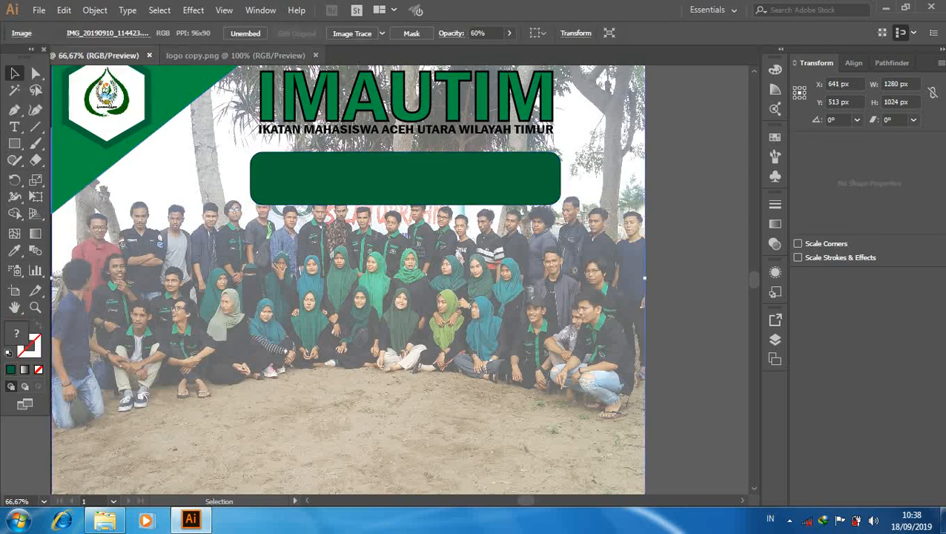
Step: Increase the rounded rectangle's outline to 4 pt
left_click(559, 157)
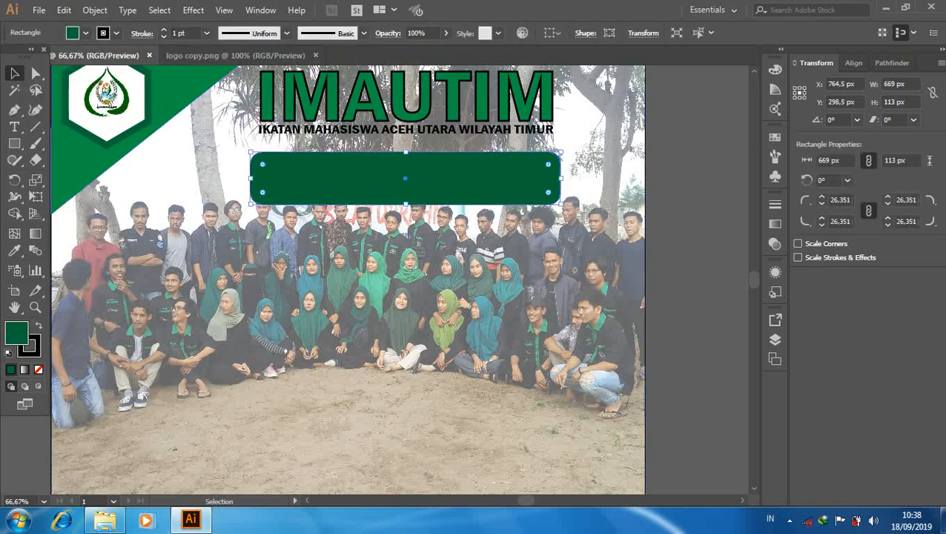
left_click(164, 30)
left_click(164, 29)
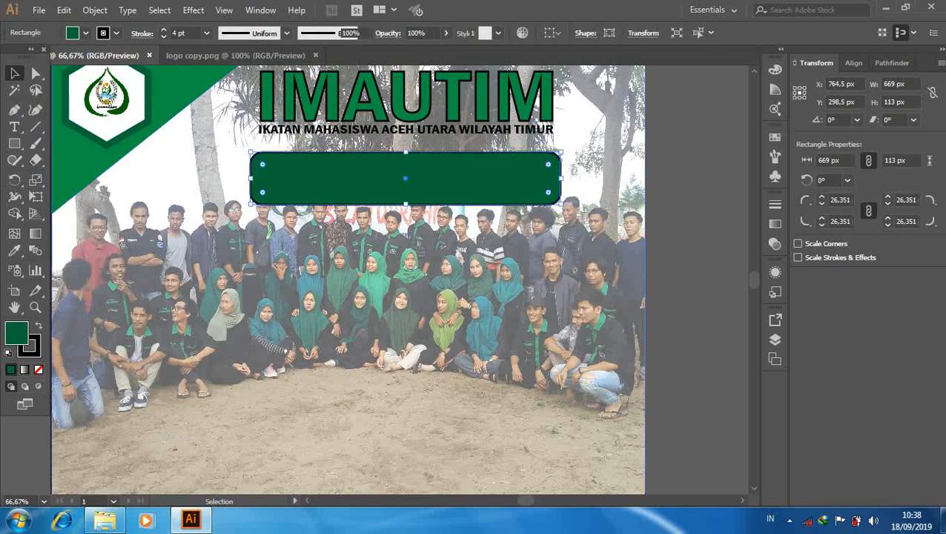
left_click(405, 277)
left_click(404, 178)
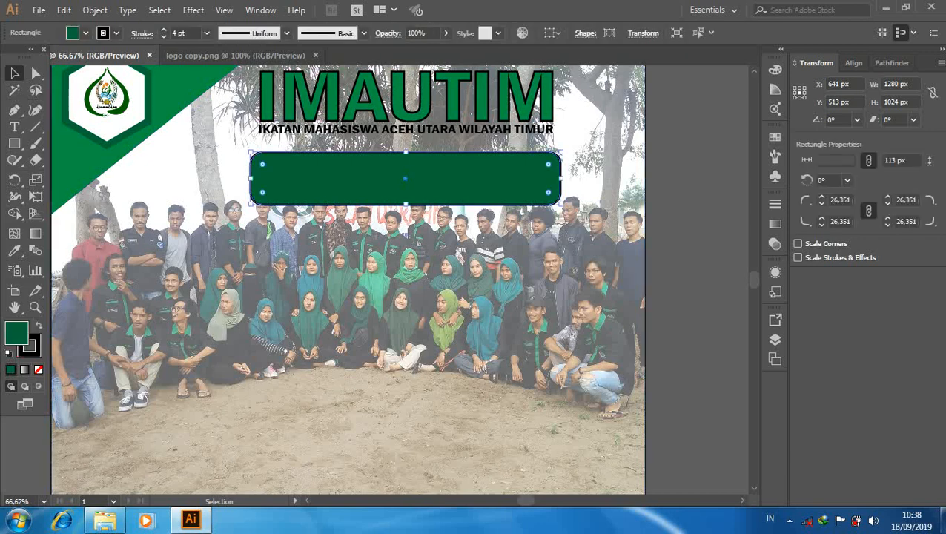
Step: Nudge the subtitle slightly down, away from the IMAUTIM title
left_click(282, 131)
key("Down")
key("Down")
key("Down")
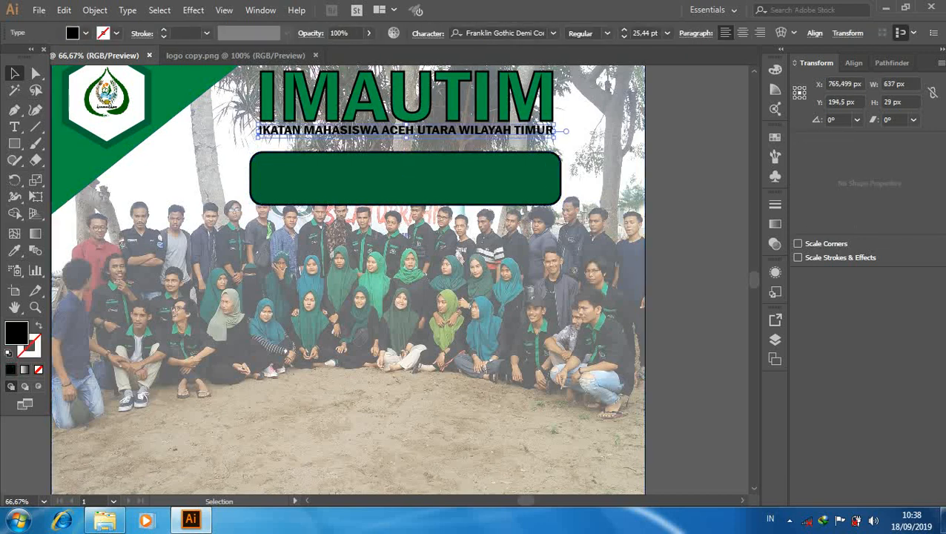
Step: Nudge the green rounded rectangle up to Y 288.5 px, closer to the subtitle, and deselect it
left_click(405, 177)
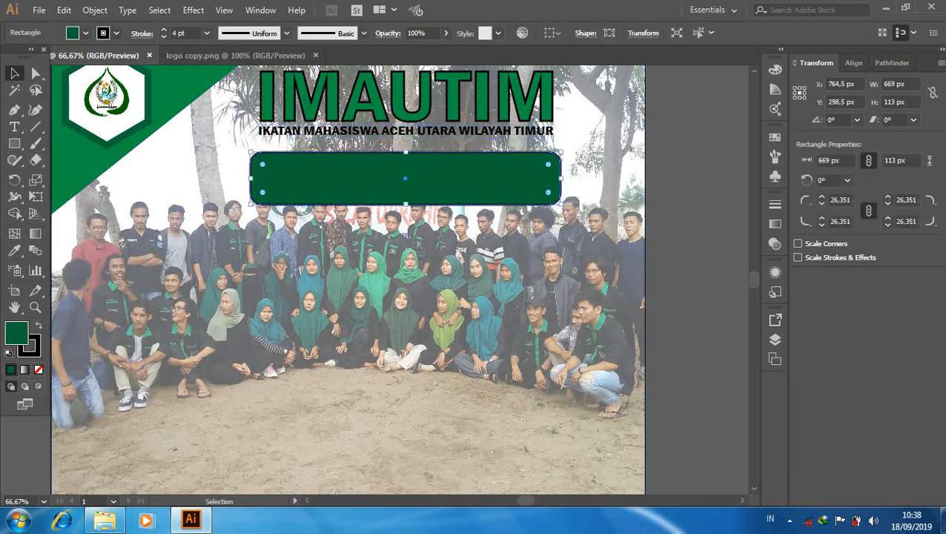
key("Up")
key("Up")
key("Up")
key("Up")
key("Up")
key("Up")
key("Up")
key("Up")
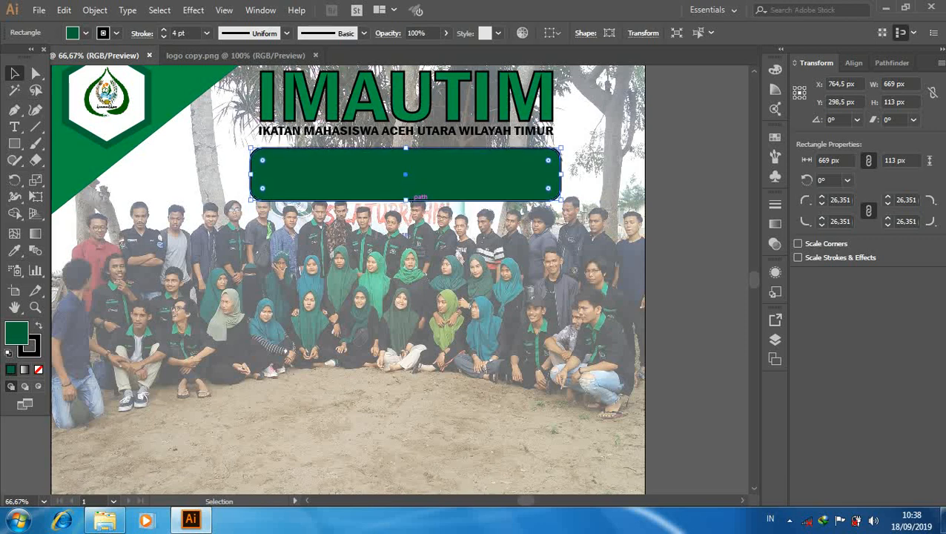
key("Up")
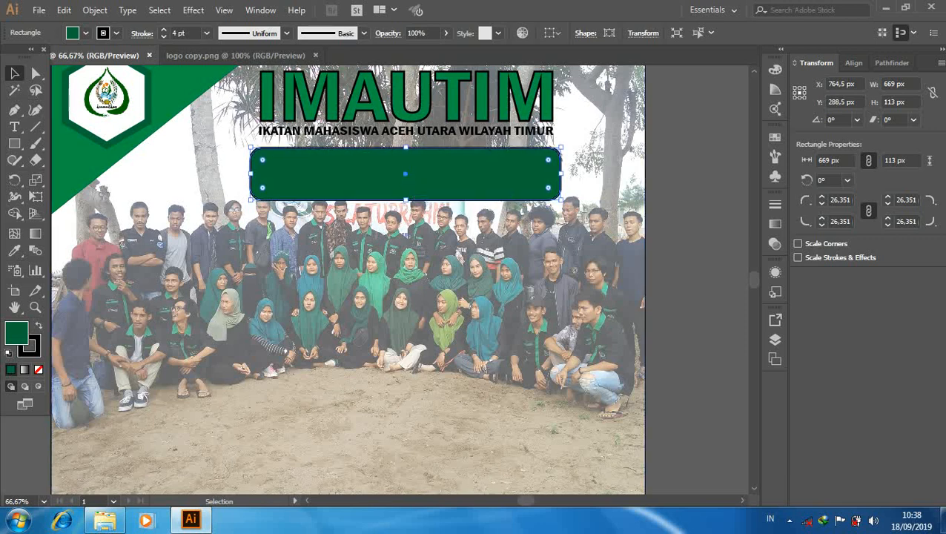
key("ctrl+shift+a")
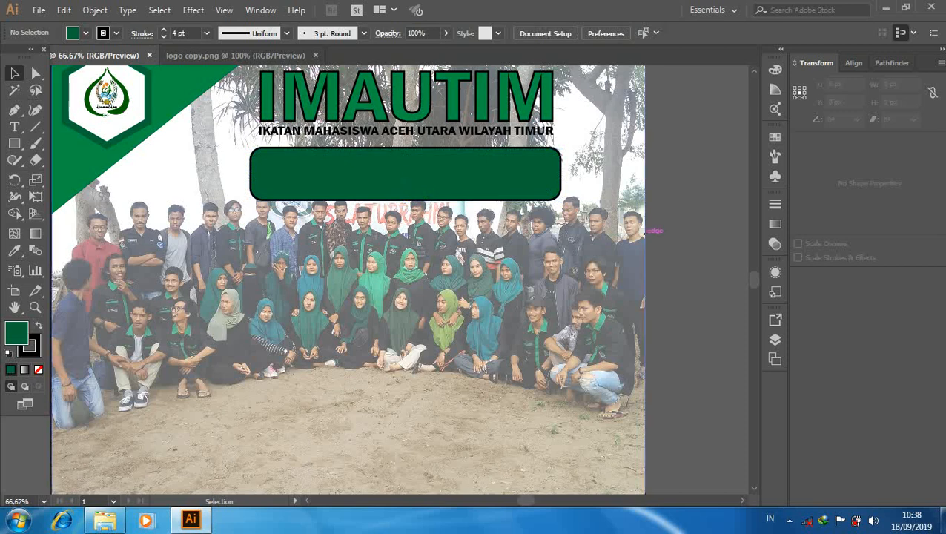
Step: Duplicate the IMAUTIM title and replace the copy's text with OPEN REKRUITMEINT
left_click(407, 96)
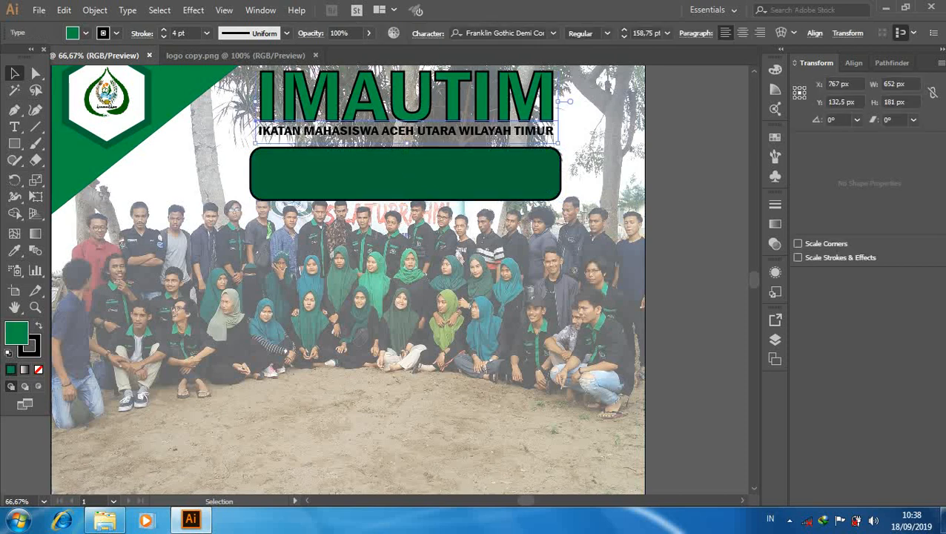
key("ctrl+v")
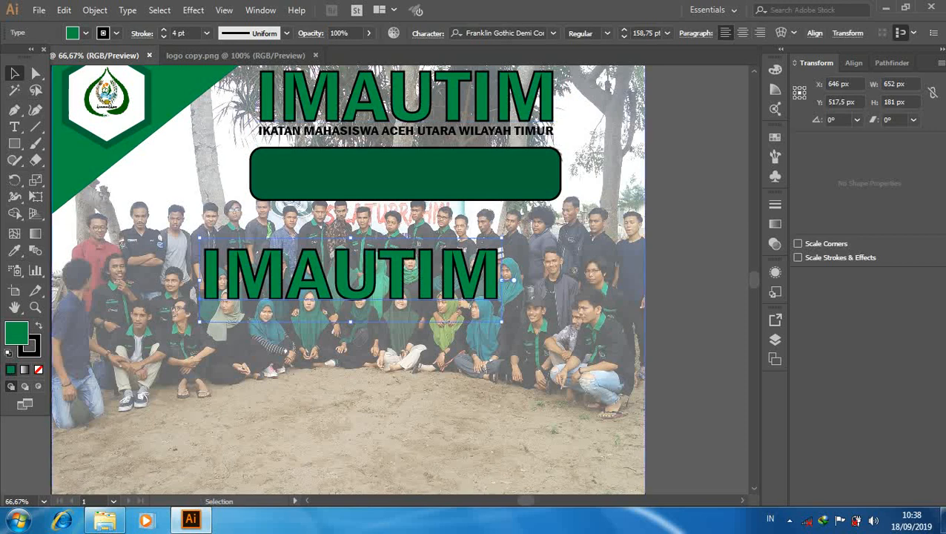
key("t")
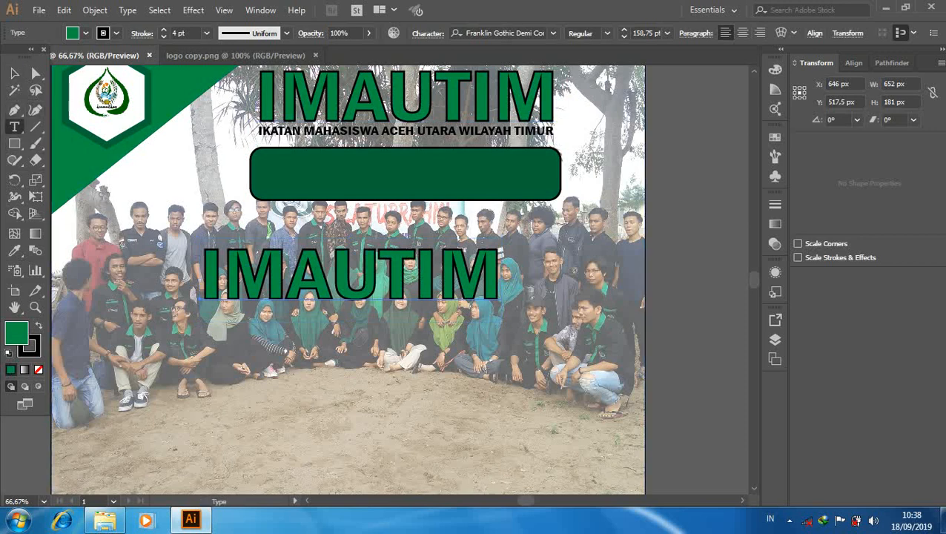
left_click(499, 286)
key("BackSpace")
key("BackSpace")
key("BackSpace")
key("BackSpace")
key("BackSpace")
key("BackSpace")
key("BackSpace")
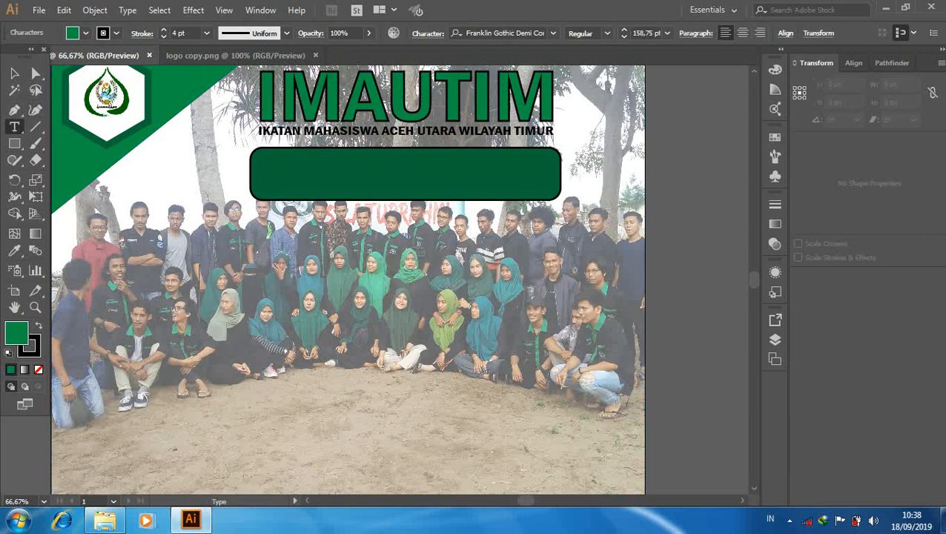
type("OPE")
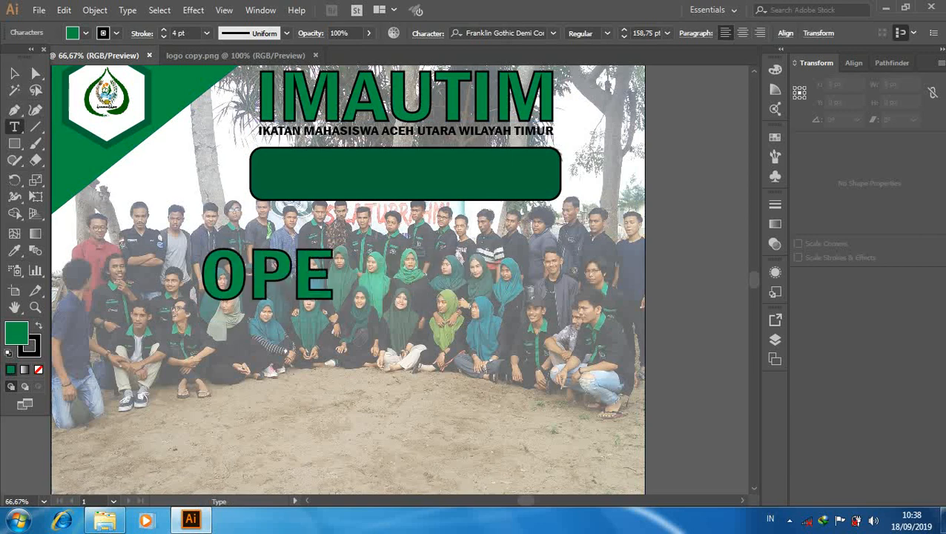
type("N RE")
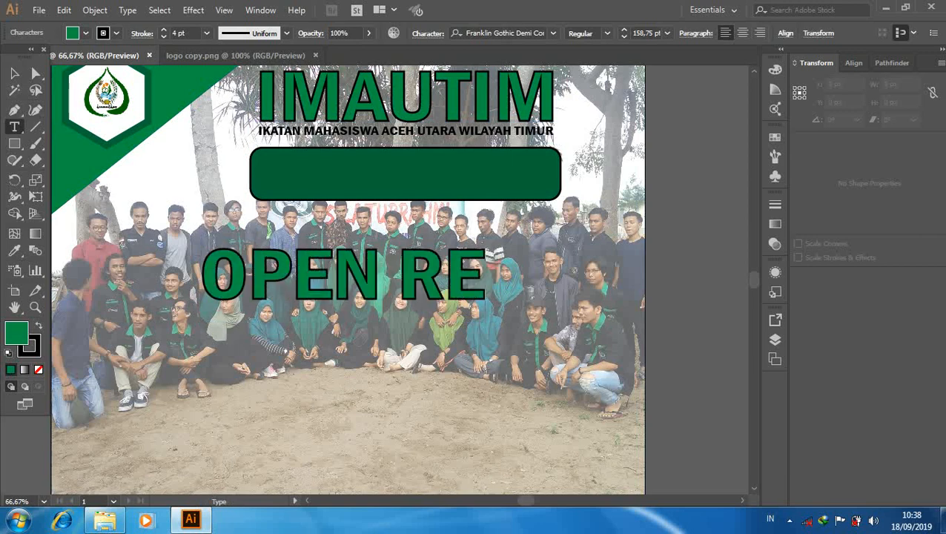
type("KRUIT")
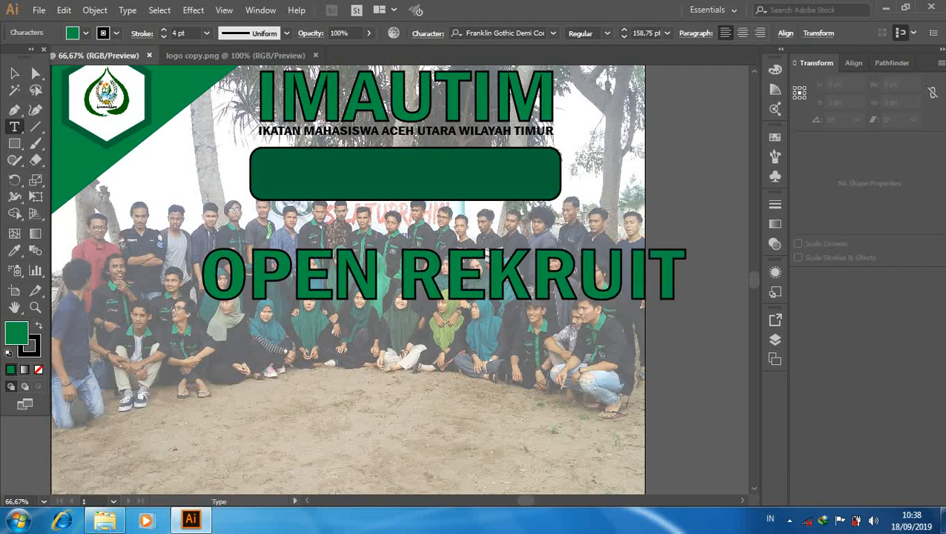
type("MEIN")
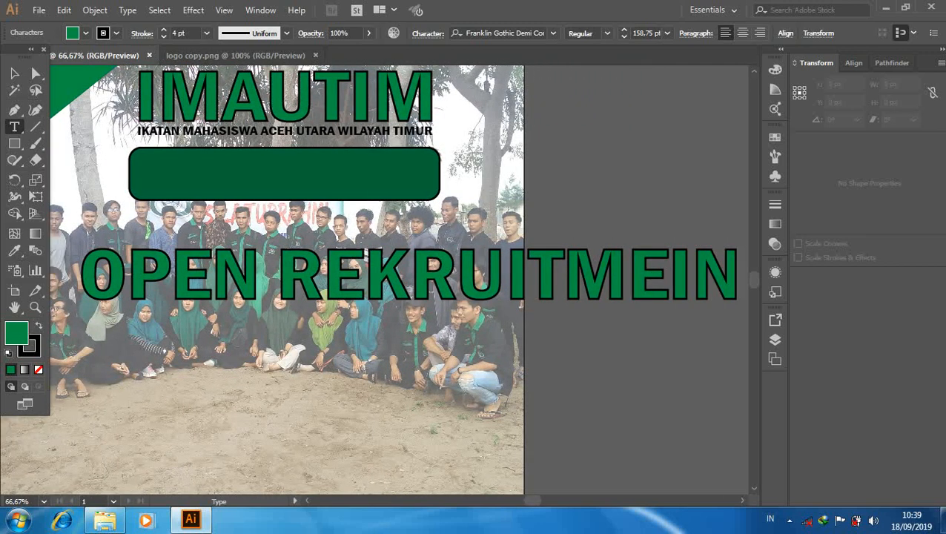
type("T")
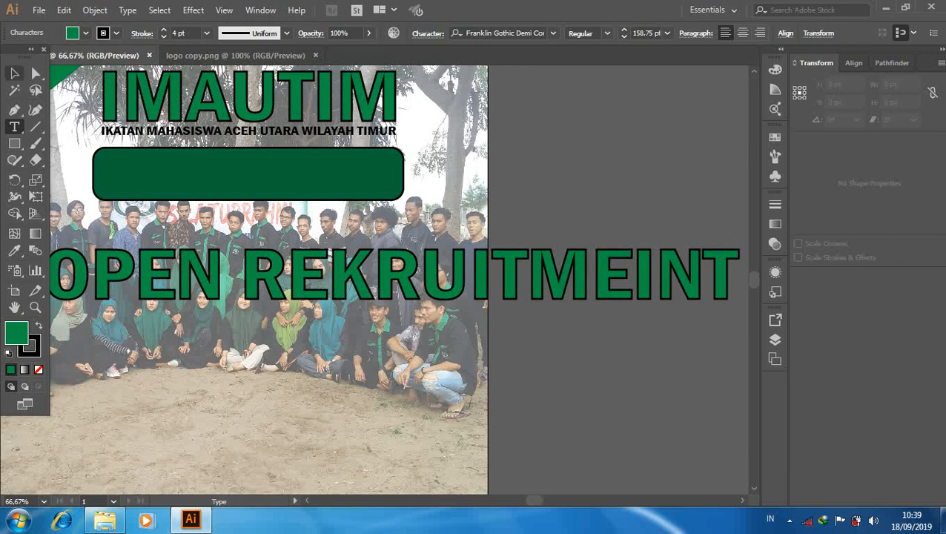
Step: Shrink the OPEN REKRUITMEINT text to 640 x 97 px and place it on the green rounded rectangle
left_click(14, 73)
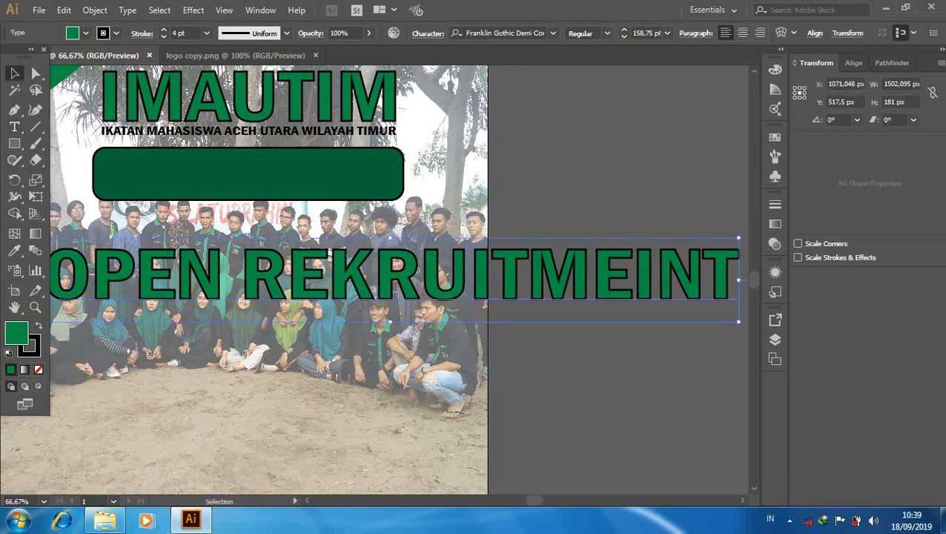
left_click_drag(738, 321, 339, 282)
left_click_drag(289, 253, 359, 160)
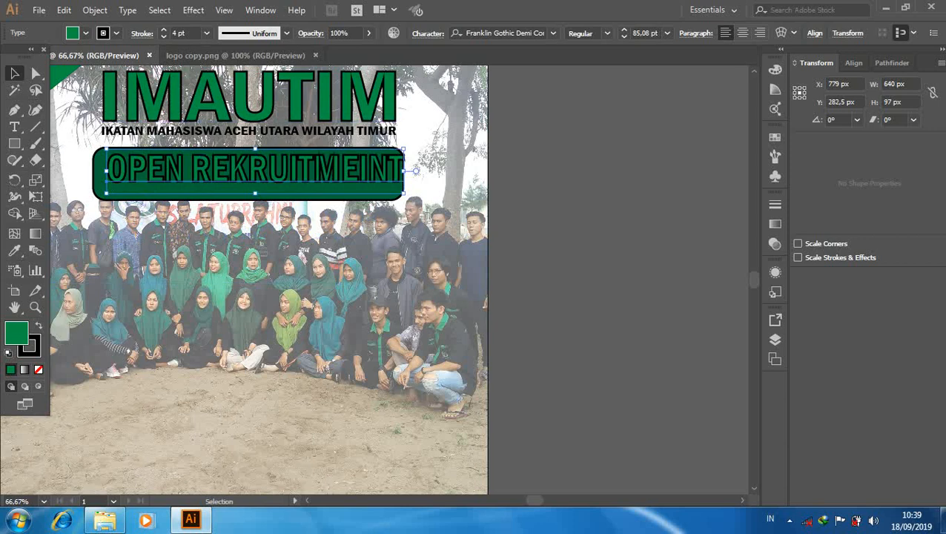
Step: Fill the OPEN REKRUITMEINT text with white and reduce its stroke to 0 pt
left_click(85, 33)
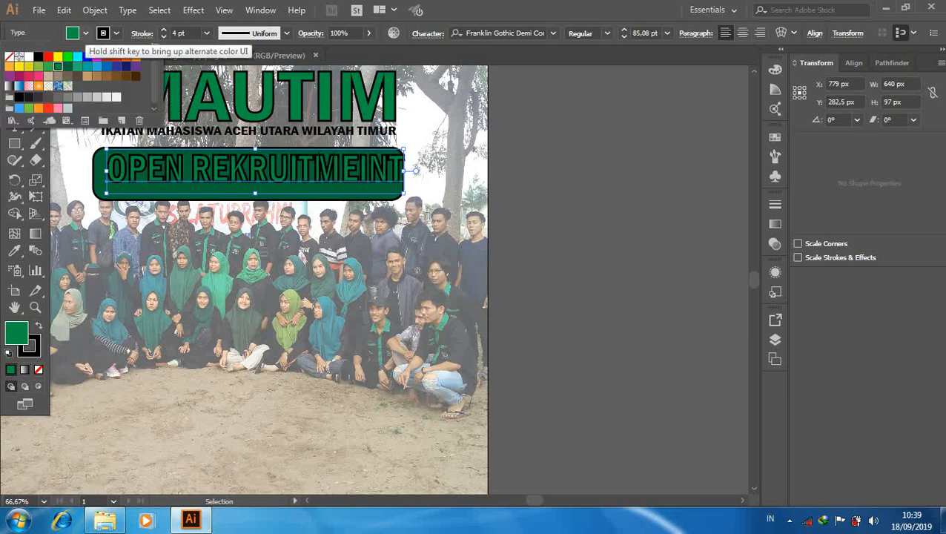
left_click(28, 57)
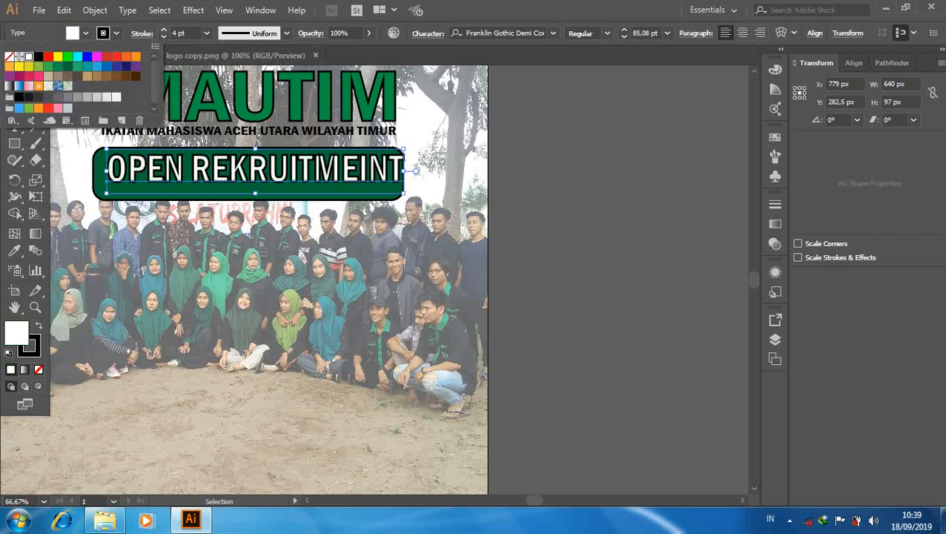
left_click(163, 36)
left_click(163, 37)
left_click(163, 37)
left_click(163, 36)
left_click(164, 36)
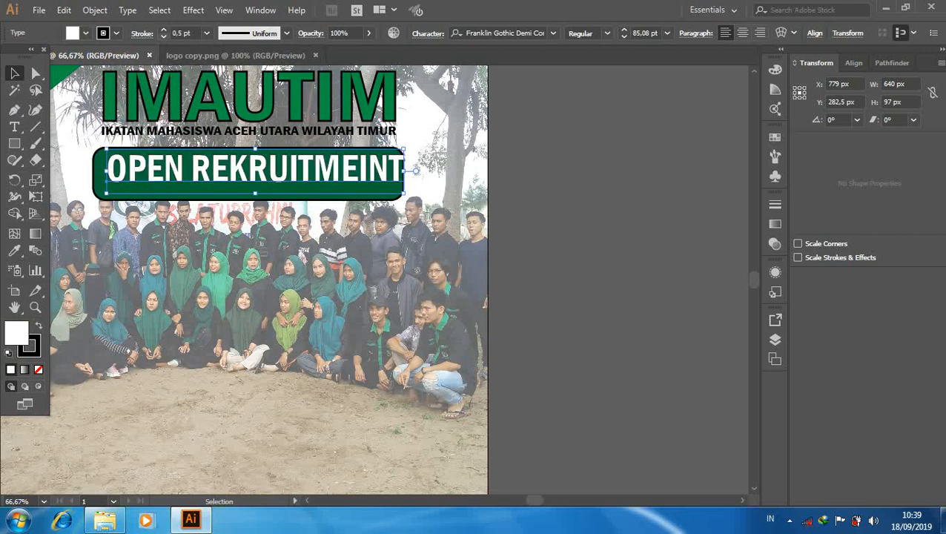
left_click(163, 36)
left_click(163, 36)
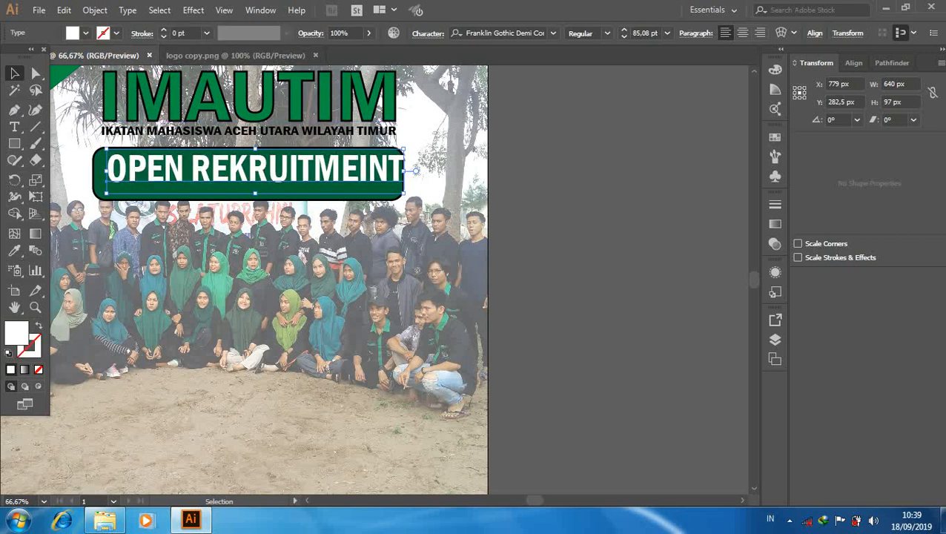
Step: Correct the spelling of the white banner text to OPEN RECRUITMENT
left_click(14, 126)
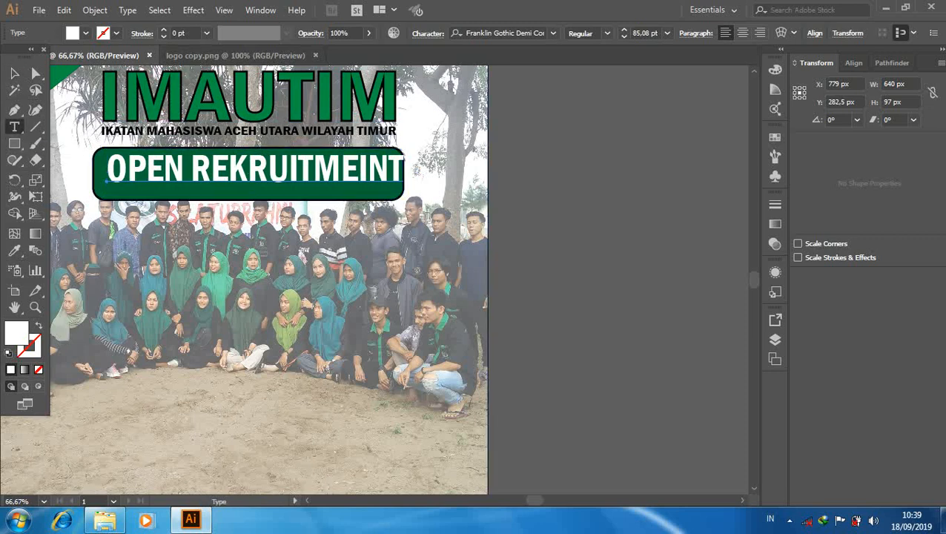
left_click(367, 169)
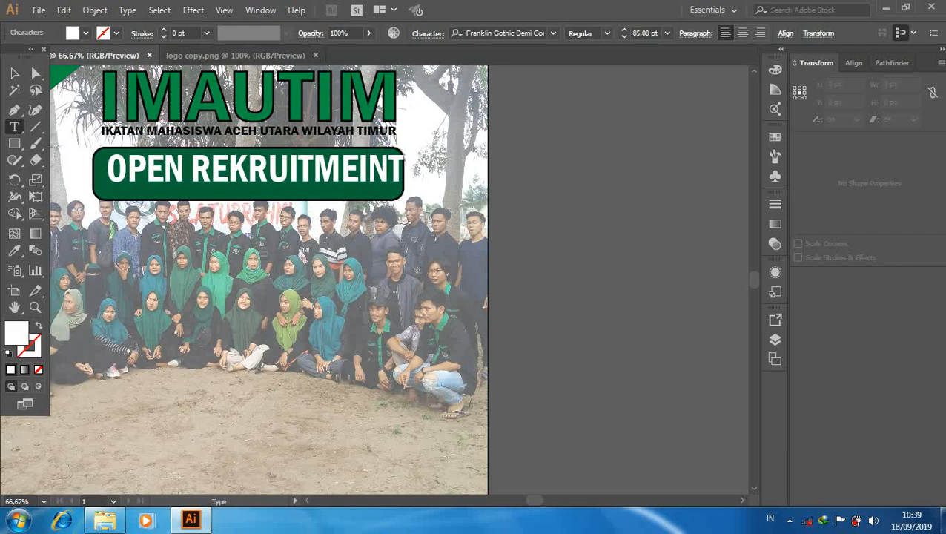
key("BackSpace")
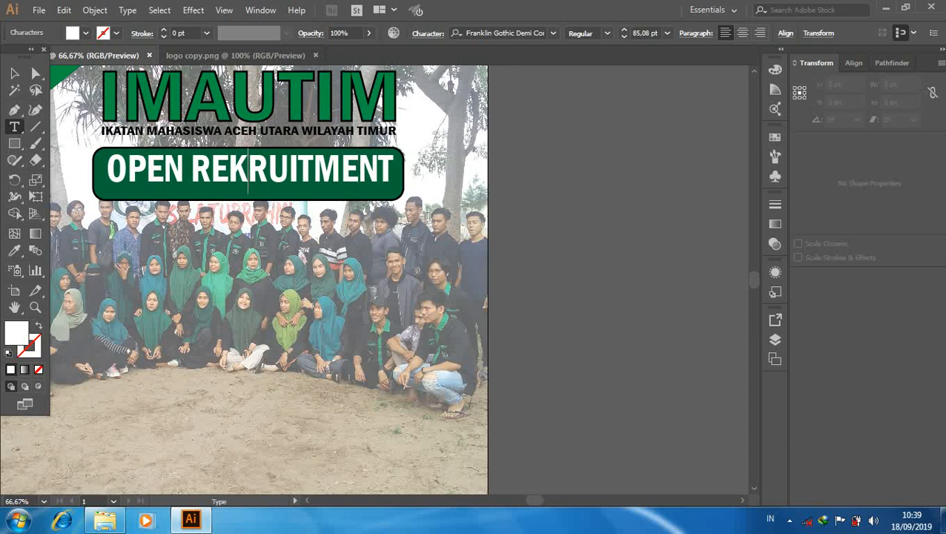
key("BackSpace")
type("C")
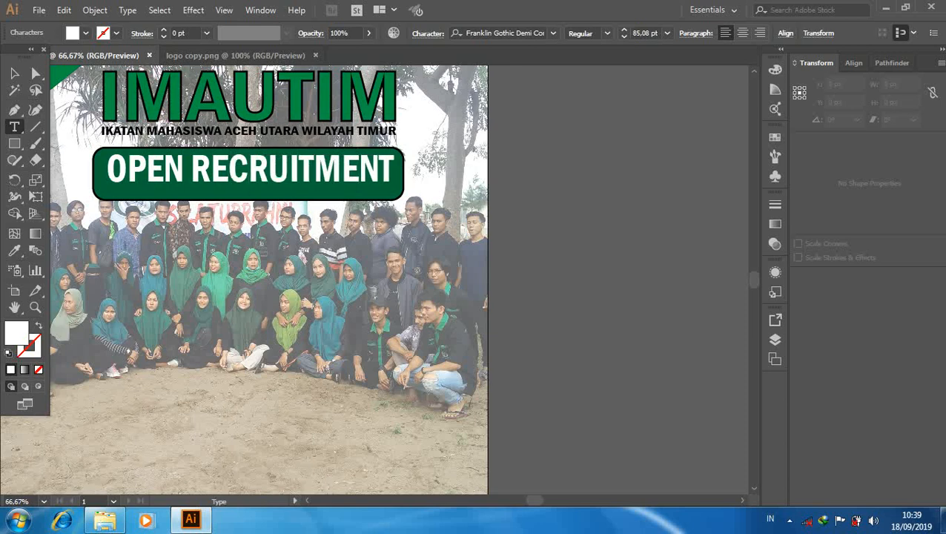
Step: Reduce the OPEN RECRUITMENT text's height to about 82 px and position it at Y 276 px in the upper part of the green banner
left_click(14, 73)
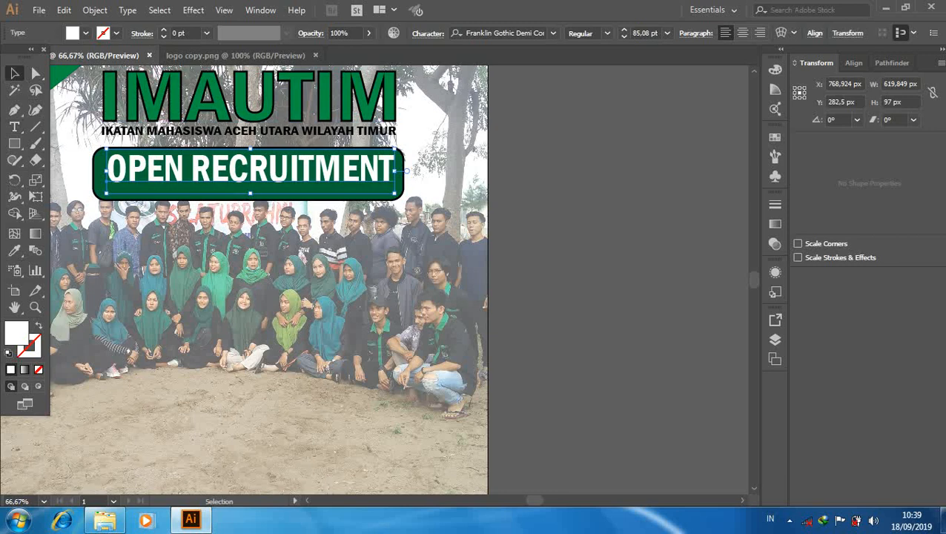
left_click_drag(250, 193, 249, 178)
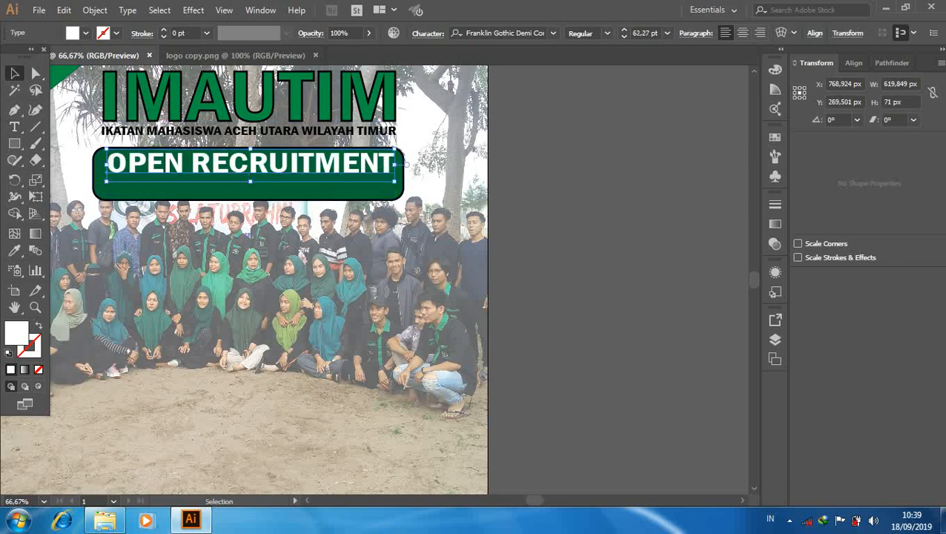
key("Down")
key("Down")
key("Down")
key("Down")
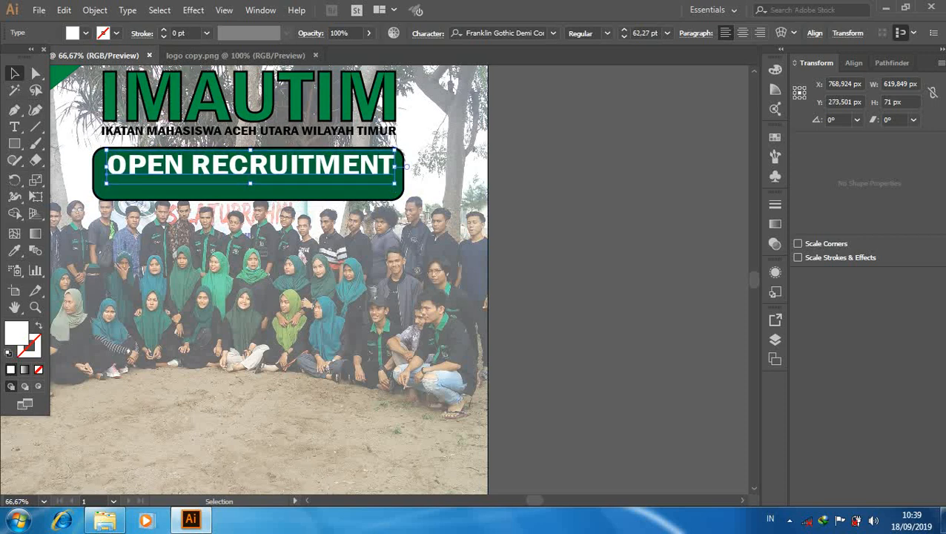
left_click_drag(250, 183, 250, 188)
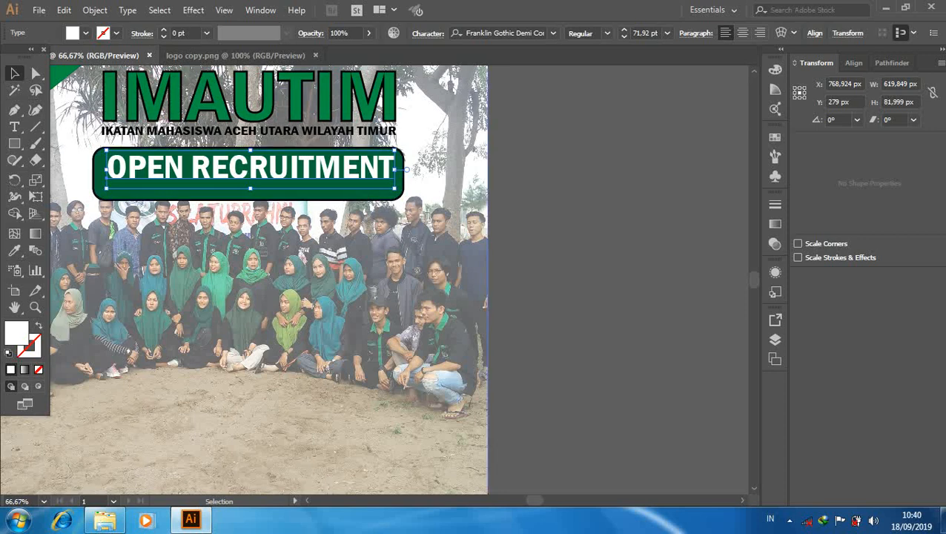
key("Up")
key("Up")
key("Up")
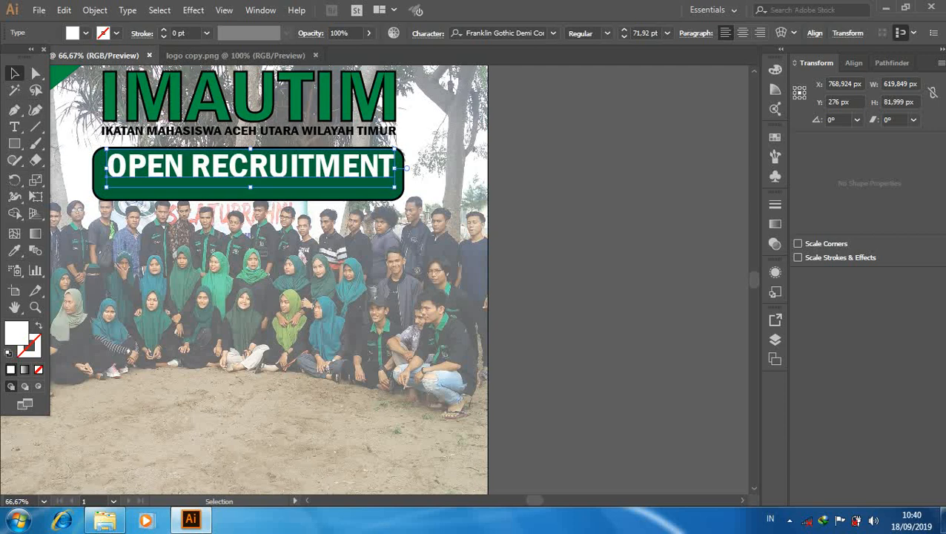
key("ctrl+shift+a")
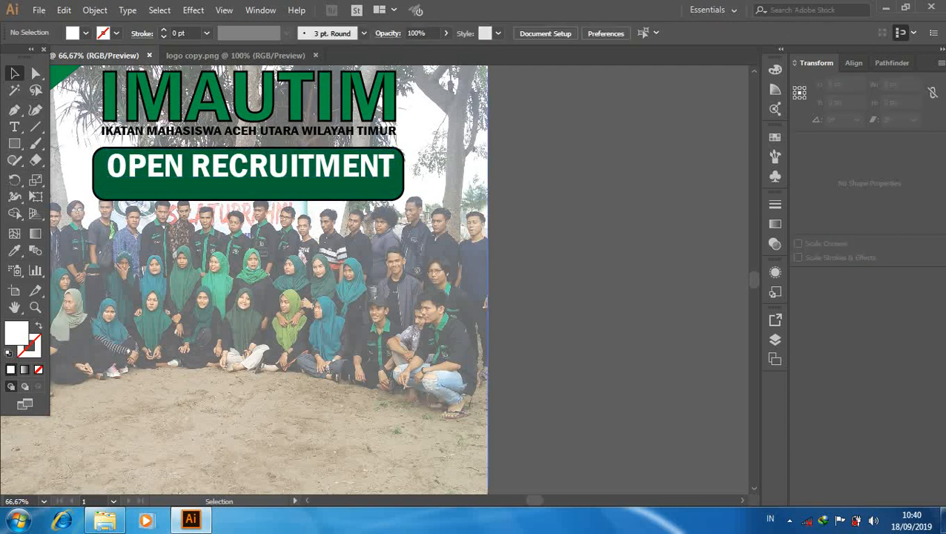
Step: Duplicate the OPEN RECRUITMENT text and replace the copy's wording with TAHUN 2019
left_click(250, 166)
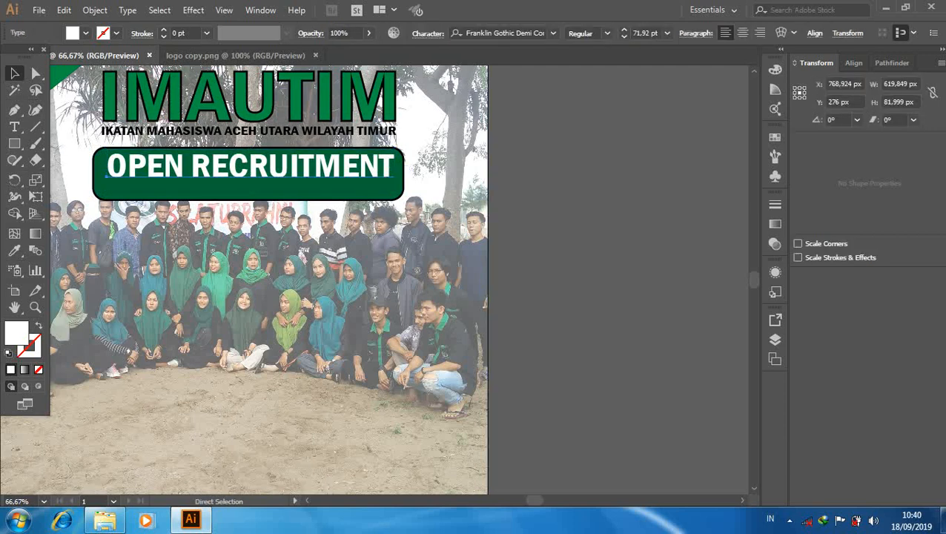
key("ctrl+c")
key("ctrl+v")
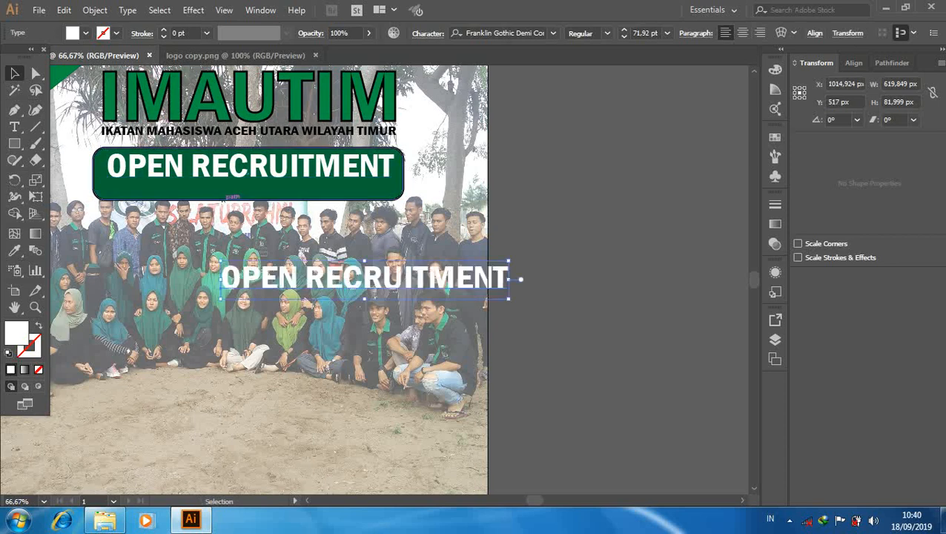
key("t")
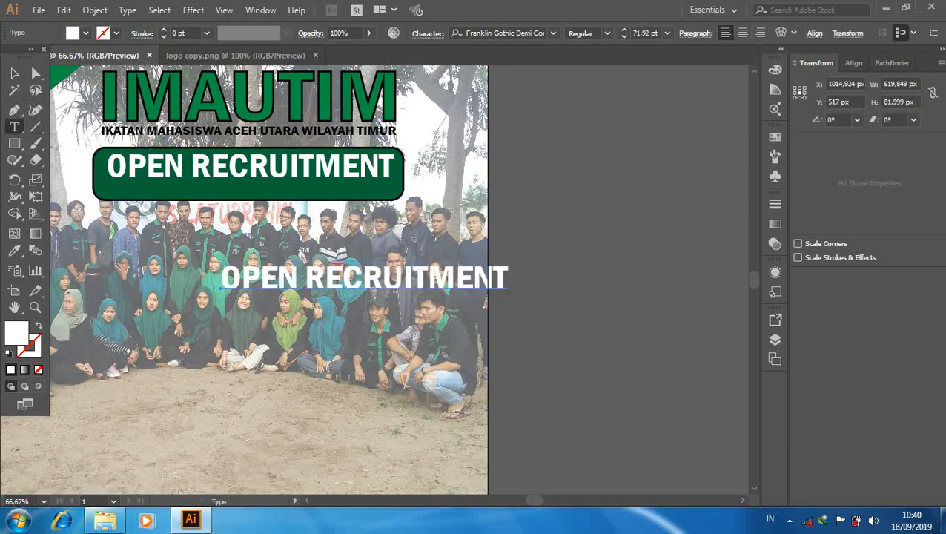
left_click(509, 268)
key("BackSpace")
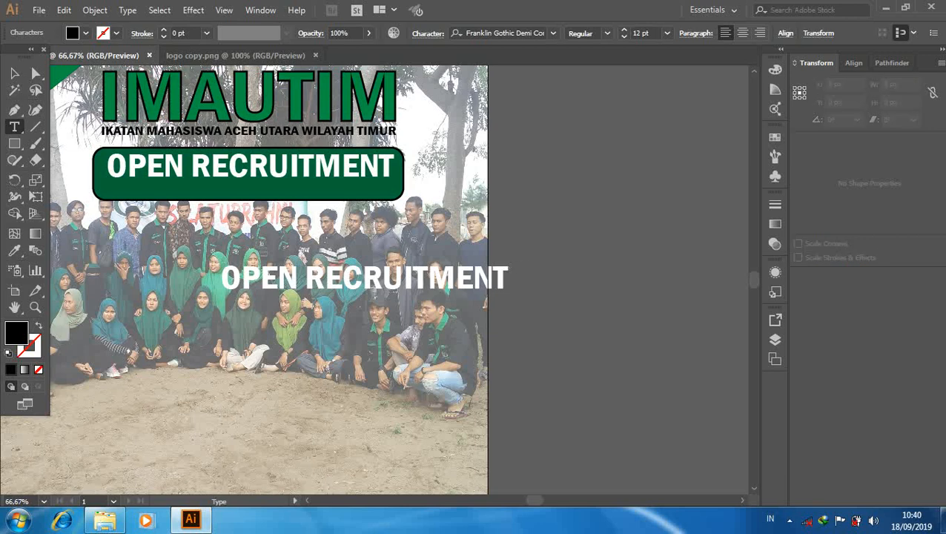
left_click(507, 278)
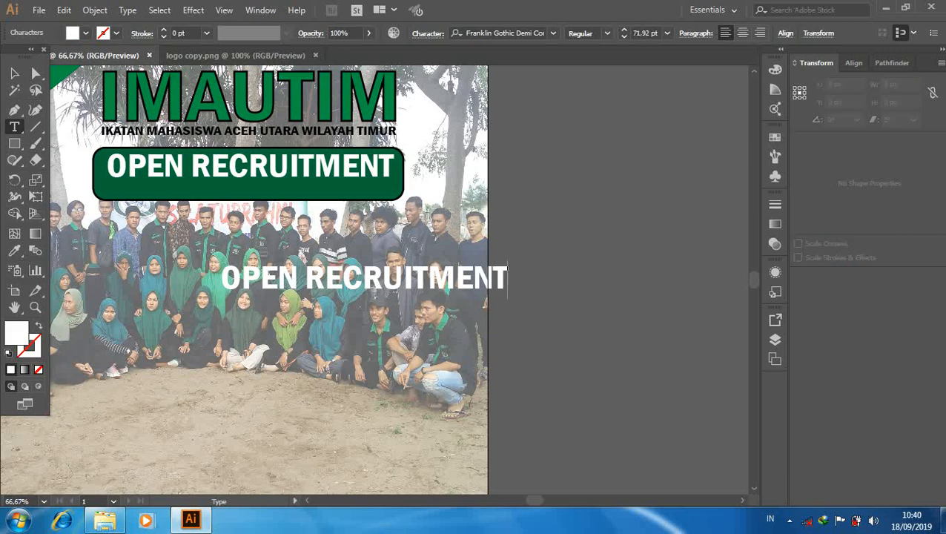
key("BackSpace")
key("BackSpace")
key("BackSpace")
key("BackSpace")
key("BackSpace")
key("BackSpace")
key("BackSpace")
key("BackSpace")
key("BackSpace")
key("BackSpace")
key("BackSpace")
key("BackSpace")
key("BackSpace")
key("BackSpace")
key("BackSpace")
key("BackSpace")
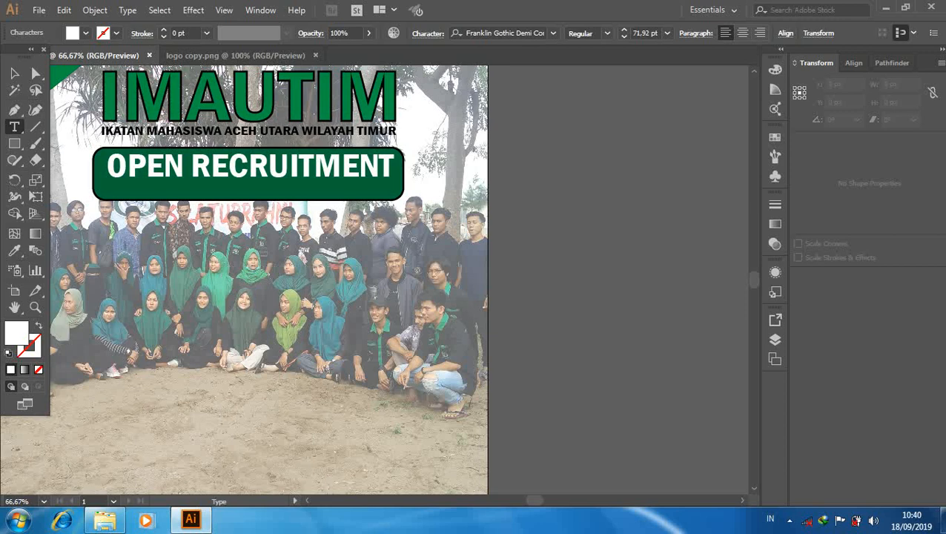
type("TAHUN")
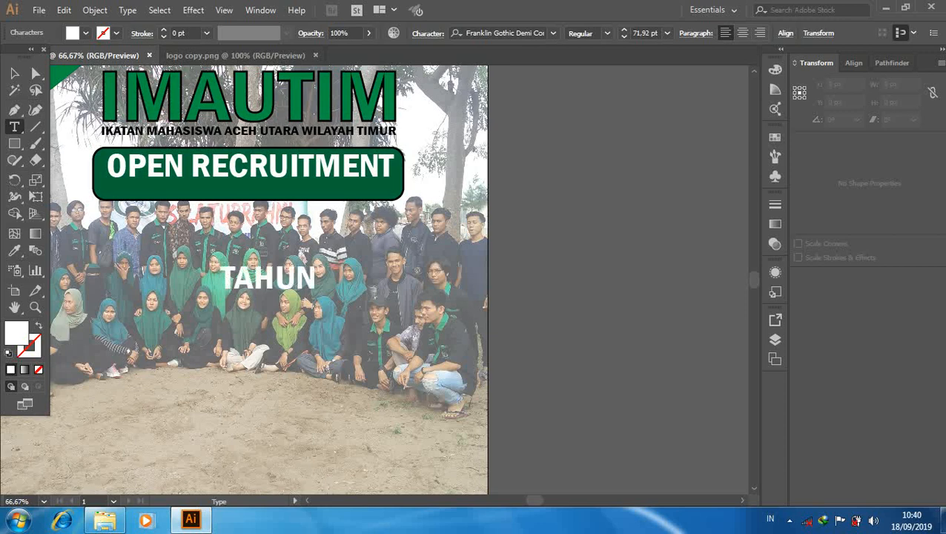
type(" 201")
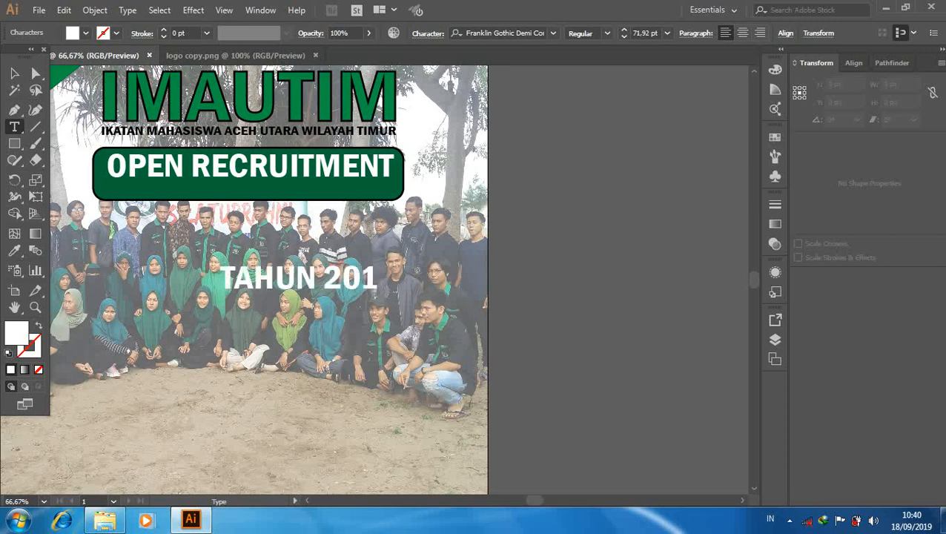
type("9")
key("Escape")
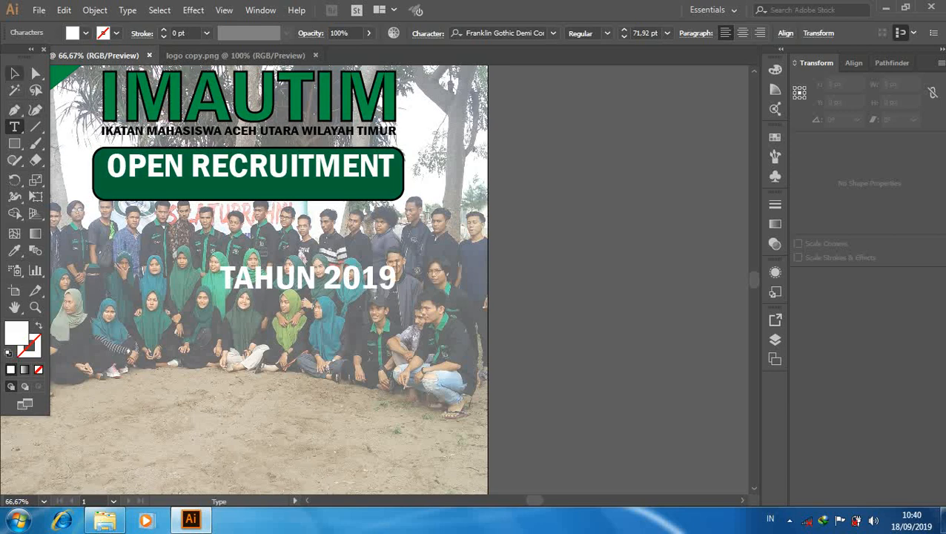
key("Escape")
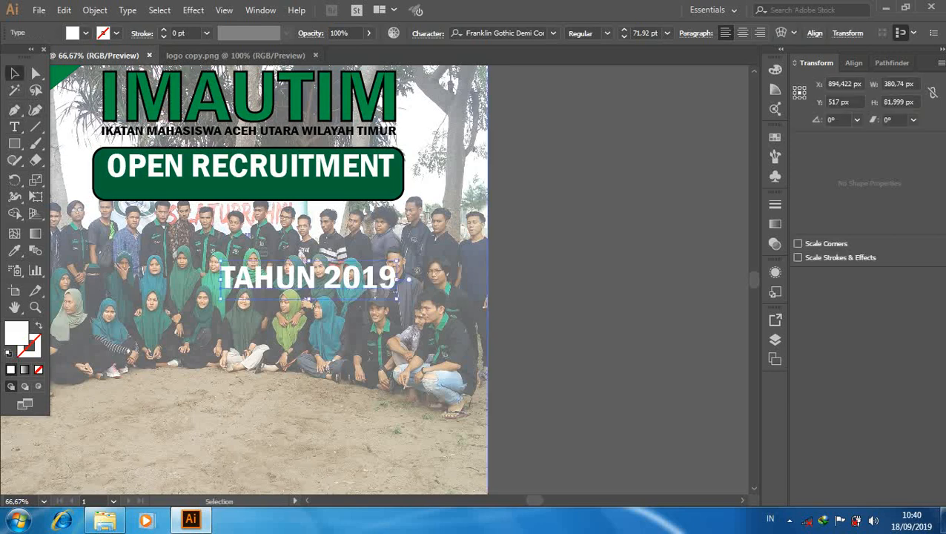
Step: Shrink the TAHUN 2019 text to about 340 x 51 px and center it below OPEN RECRUITMENT at X 766, Y 323.5 px
left_click_drag(398, 299, 315, 189)
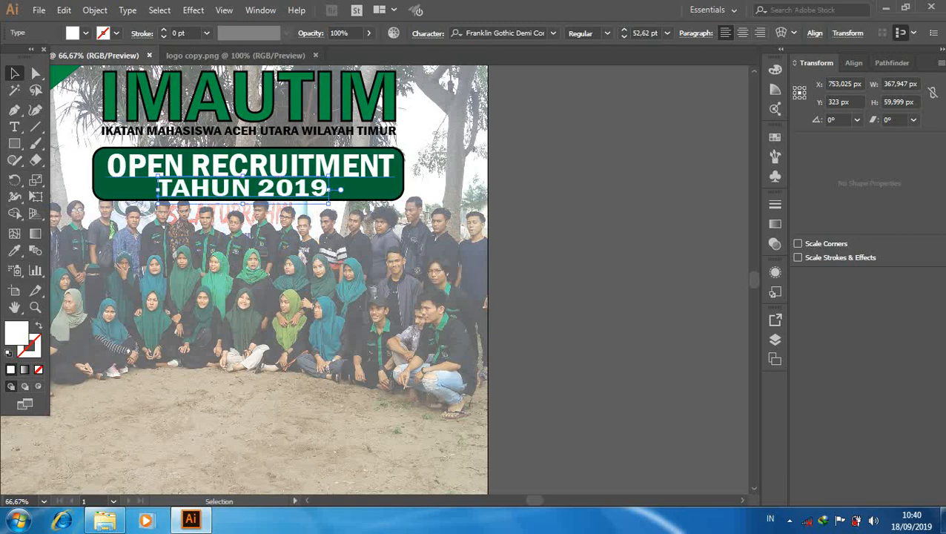
left_click_drag(158, 177, 172, 180)
key("Up")
key("Up")
key("Up")
key("Up")
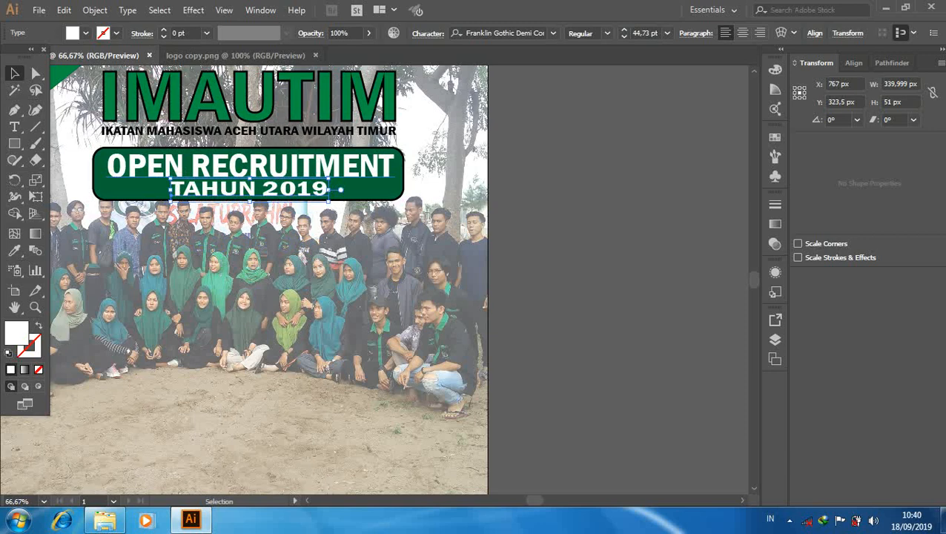
key("Left")
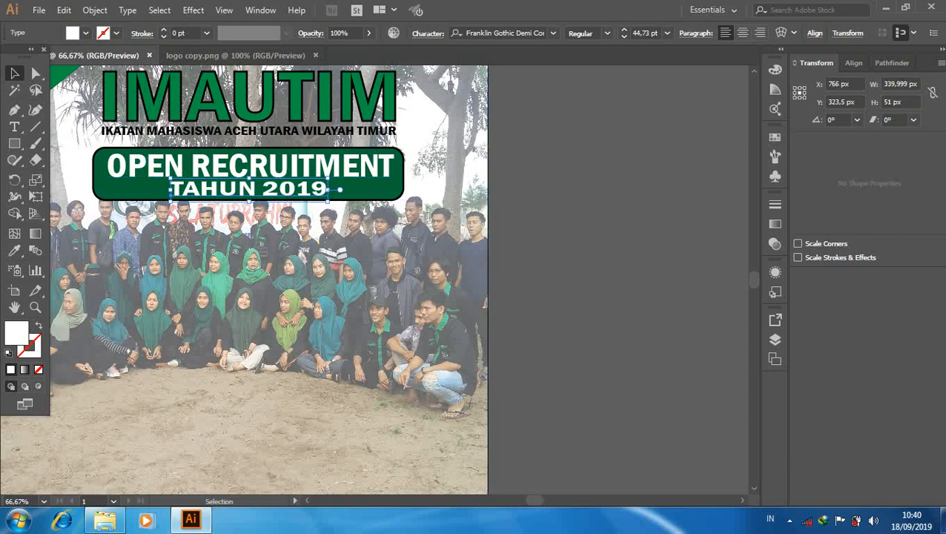
key("ctrl+shift+a")
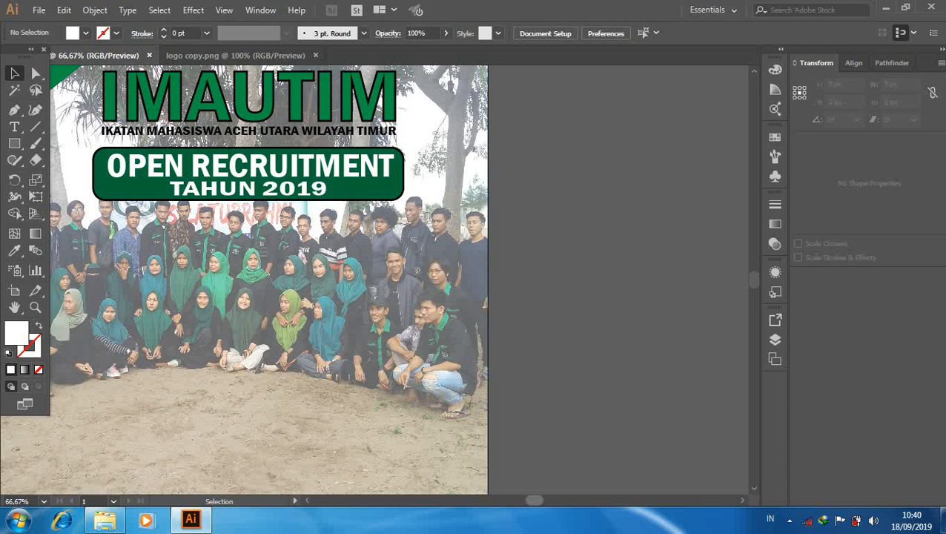
scroll(505, 483, "left", 8)
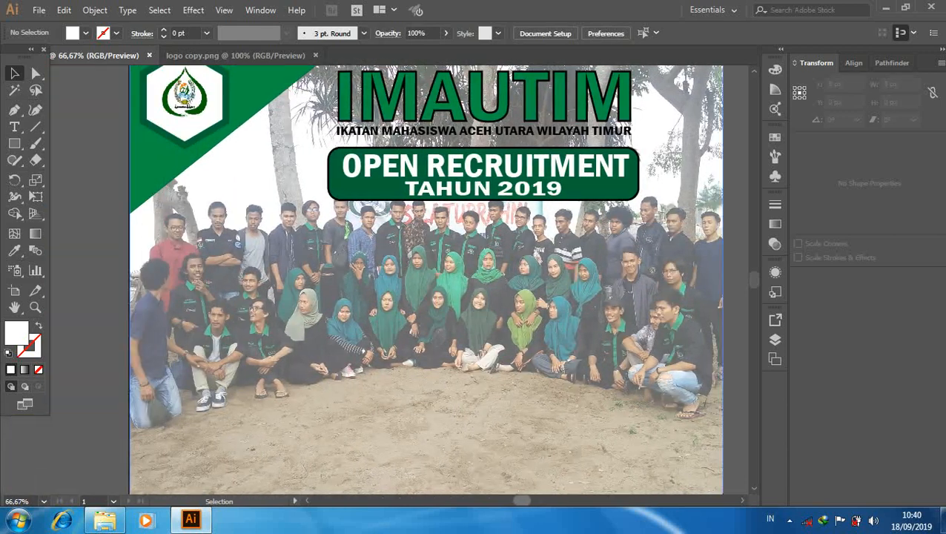
key("ctrl+minus")
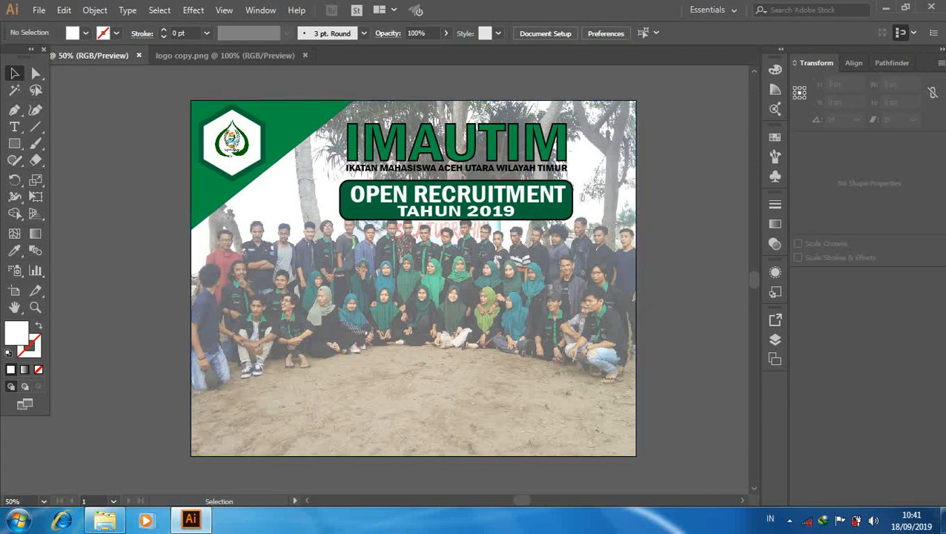
left_click_drag(15, 145, 74, 194)
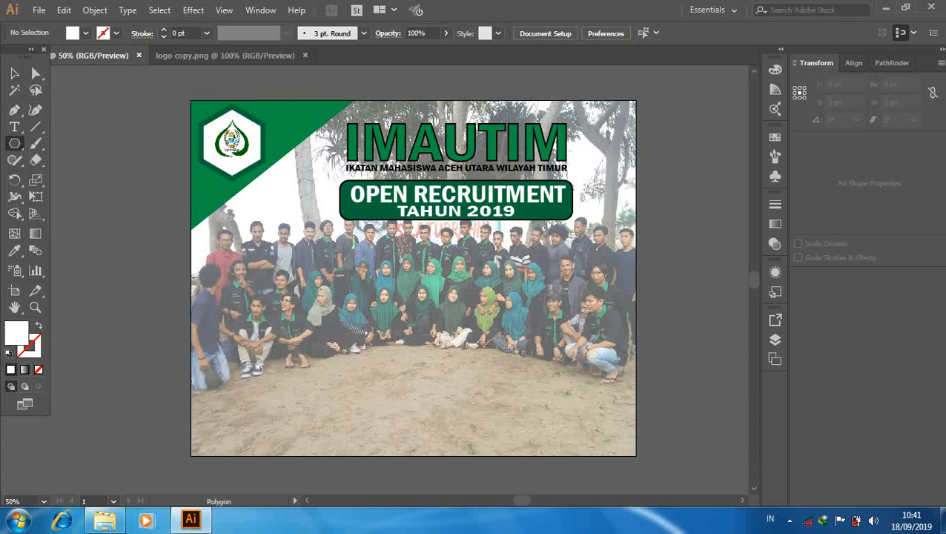
left_click_drag(218, 296, 242, 288)
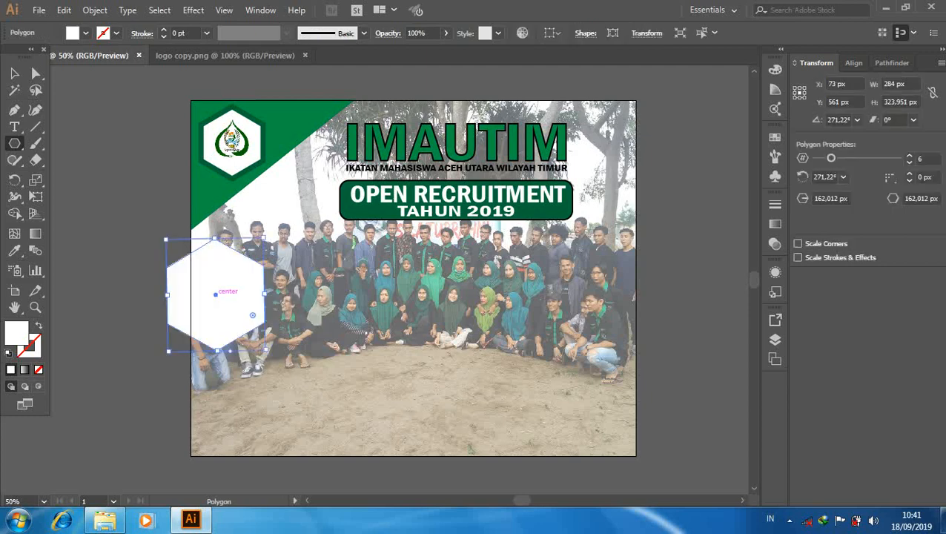
key("ctrl+z")
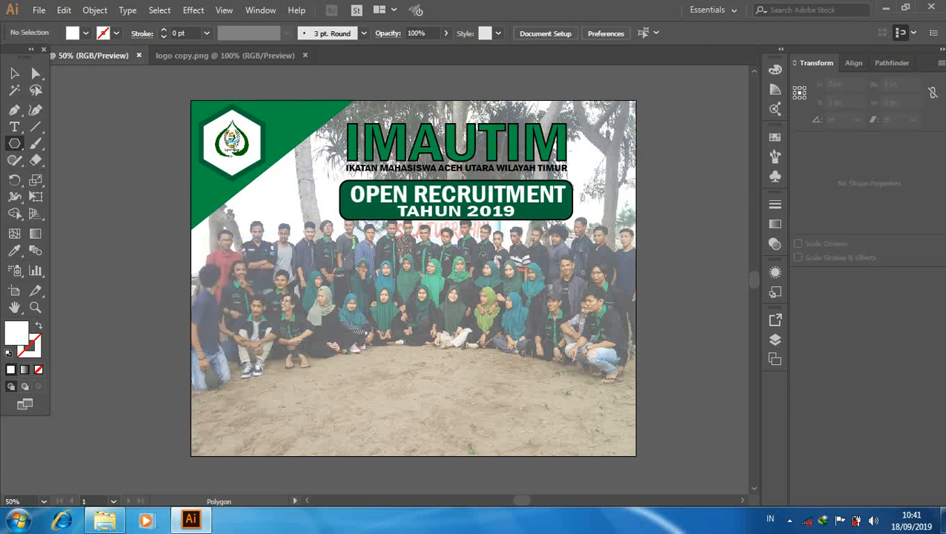
Step: Duplicate the green-outlined white hexagon behind the logo and place the copy on the photo's lower left at about X 209, Y 736 px
left_click(14, 73)
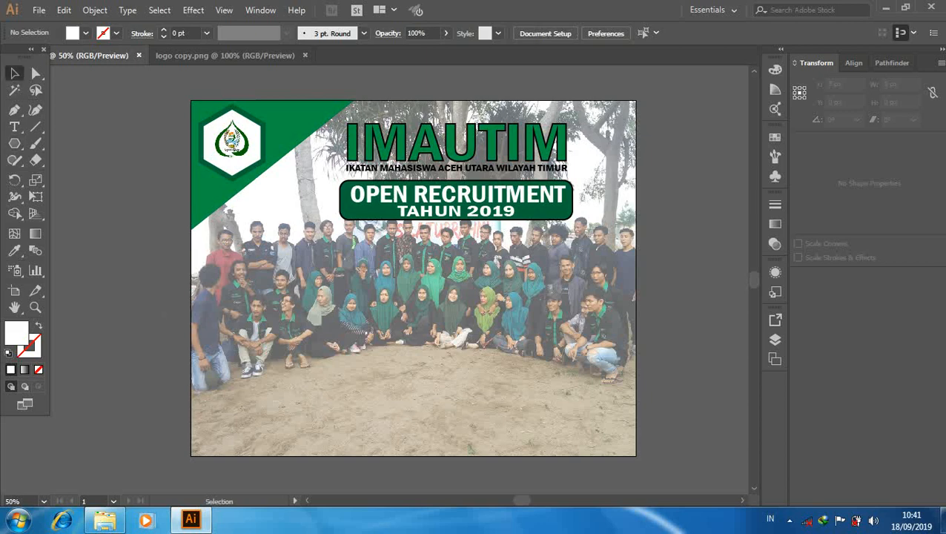
left_click(260, 156)
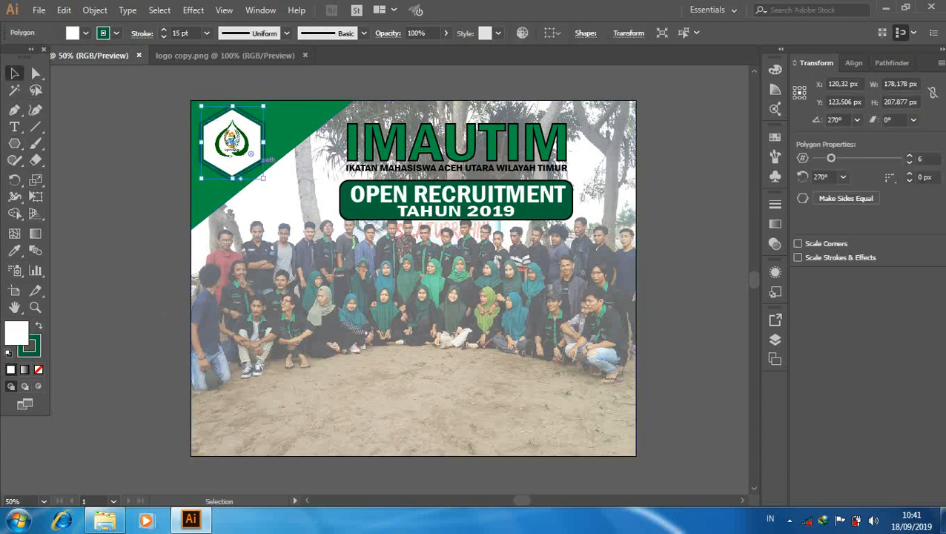
key("a")
key("ctrl+v")
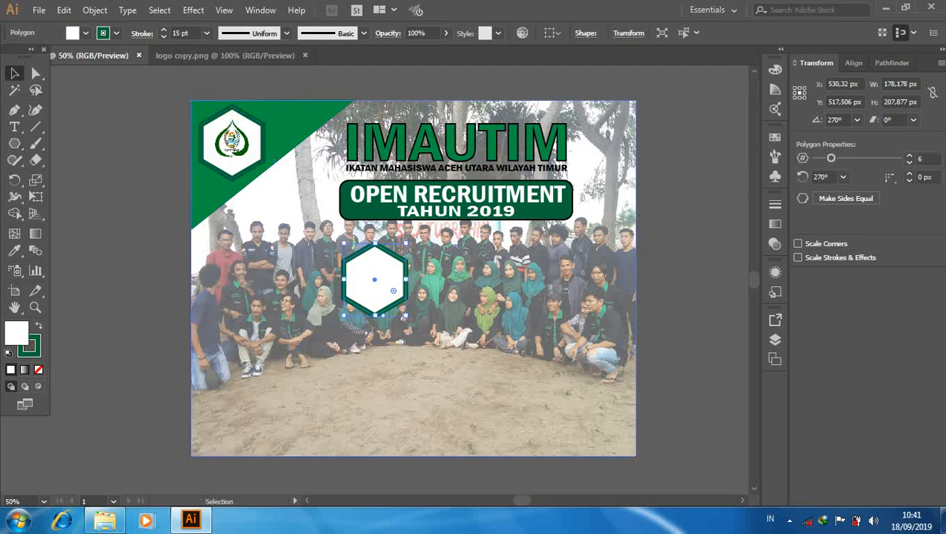
left_click_drag(401, 261, 289, 335)
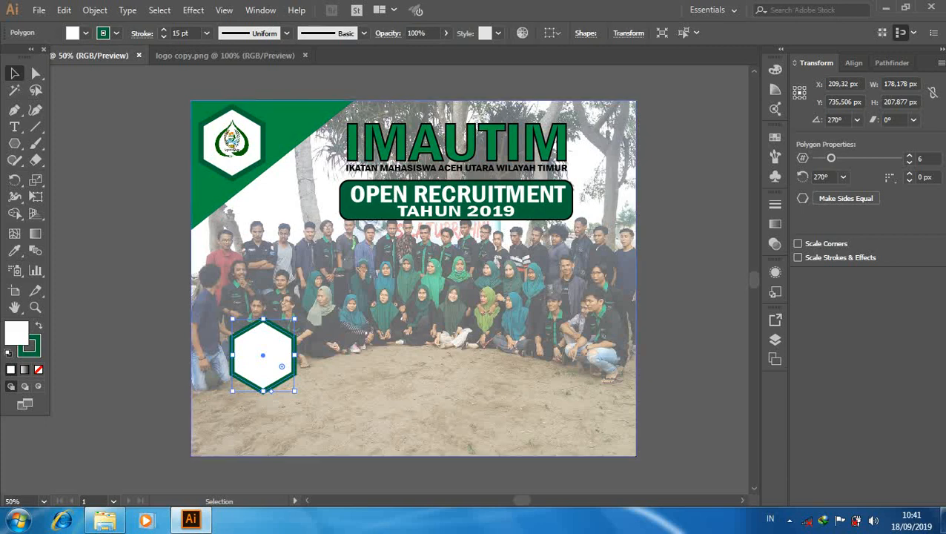
Step: Add more copies of the white hexagon and arrange three of them in a row across the lower part of the photo
key("ctrl+v")
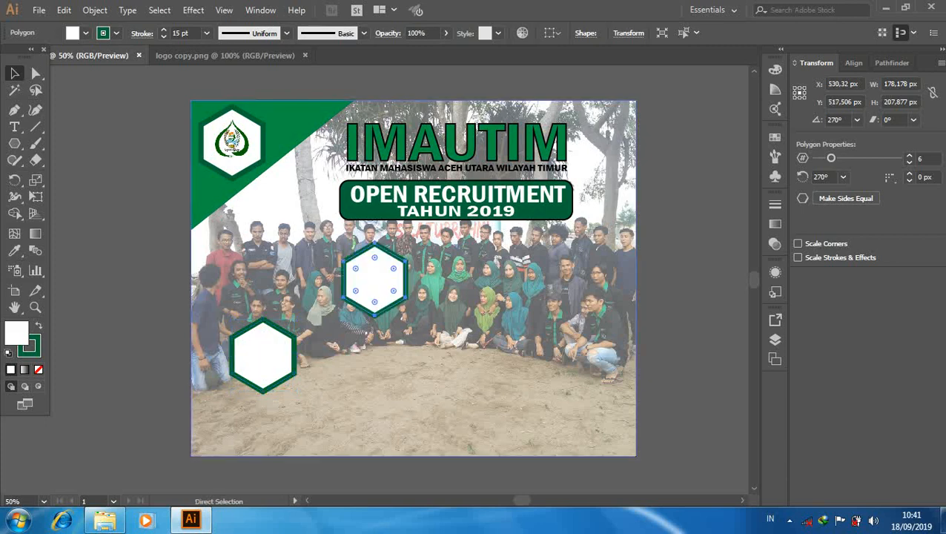
left_click_drag(396, 286, 446, 313)
left_click_drag(446, 312, 460, 356)
left_click_drag(259, 355, 371, 355)
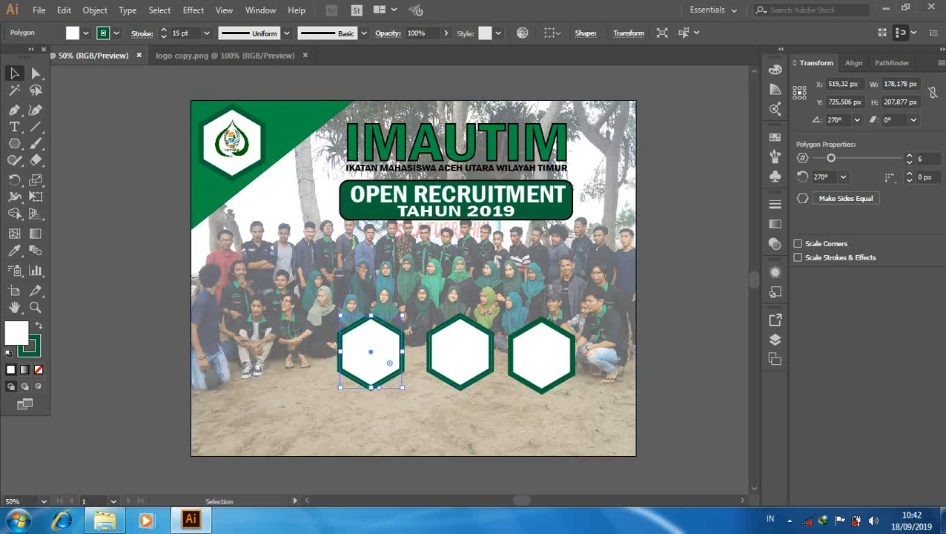
Step: Move the middle white hexagon slightly left to about X 767, Y 726.5 px
left_click(459, 352)
key("Left")
key("Left")
key("Left")
key("Left")
key("Left")
key("Left")
key("Left")
key("Left")
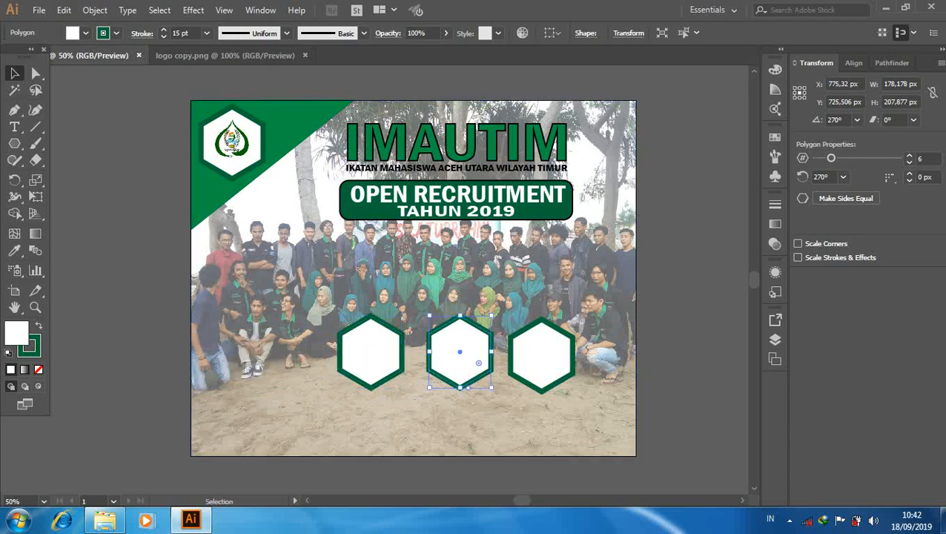
key("Left")
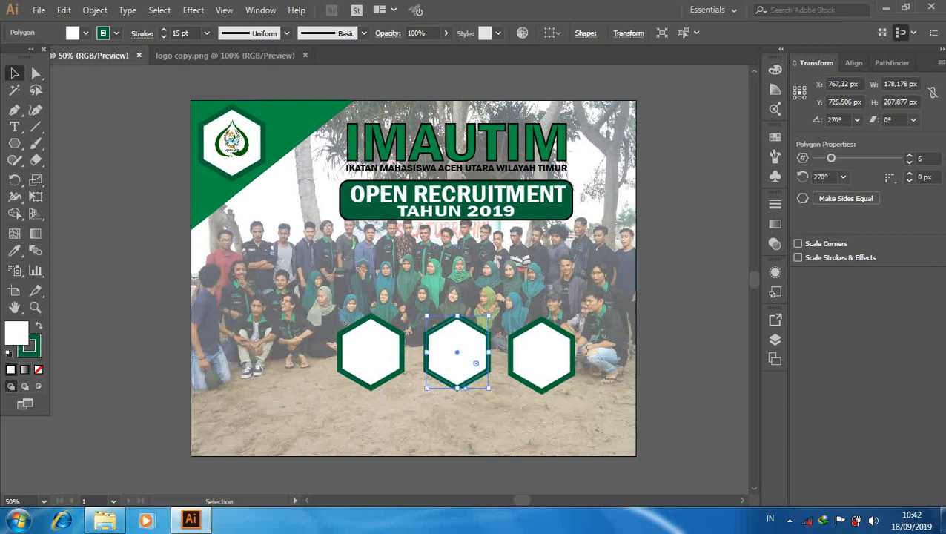
key("ctrl+shift+a")
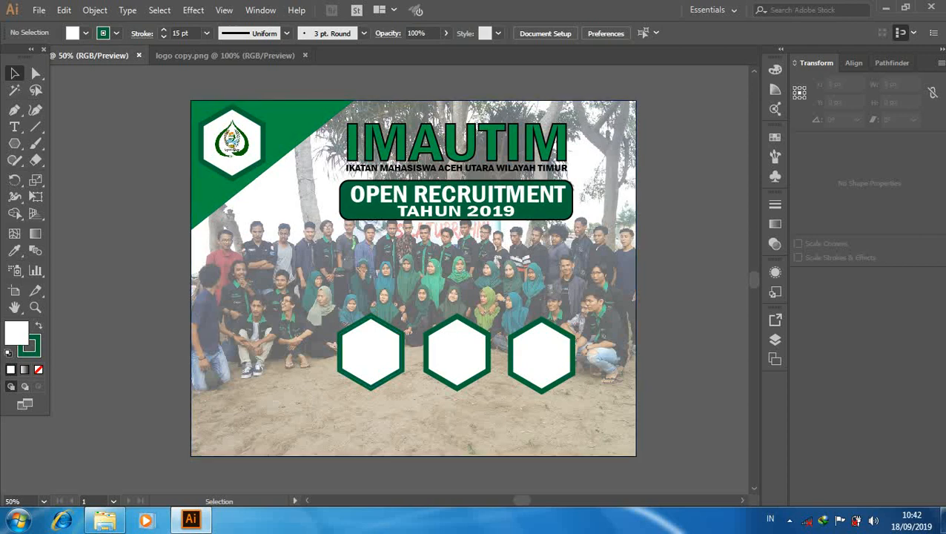
Step: Duplicate the TAHUN 2019 text onto the middle of the photo and clear the copy's wording
left_click(456, 211)
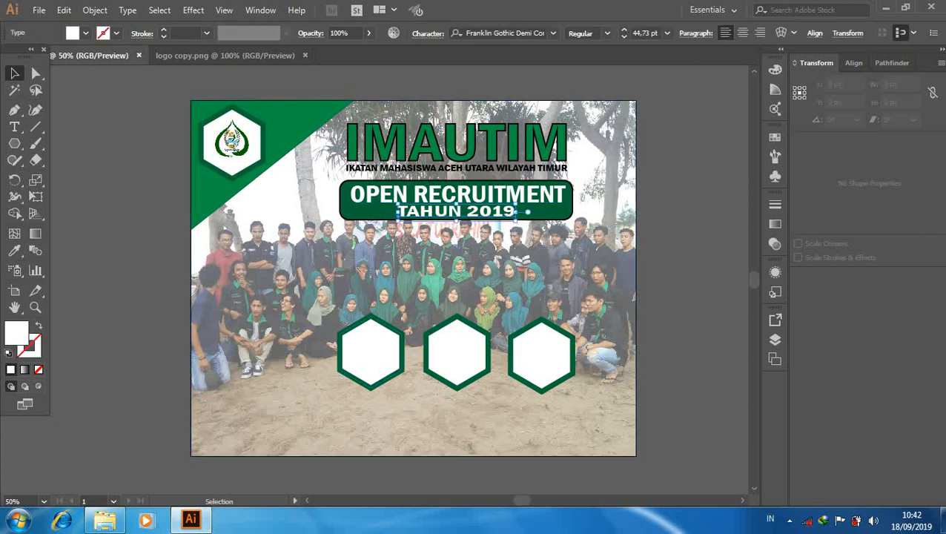
key("ctrl+v")
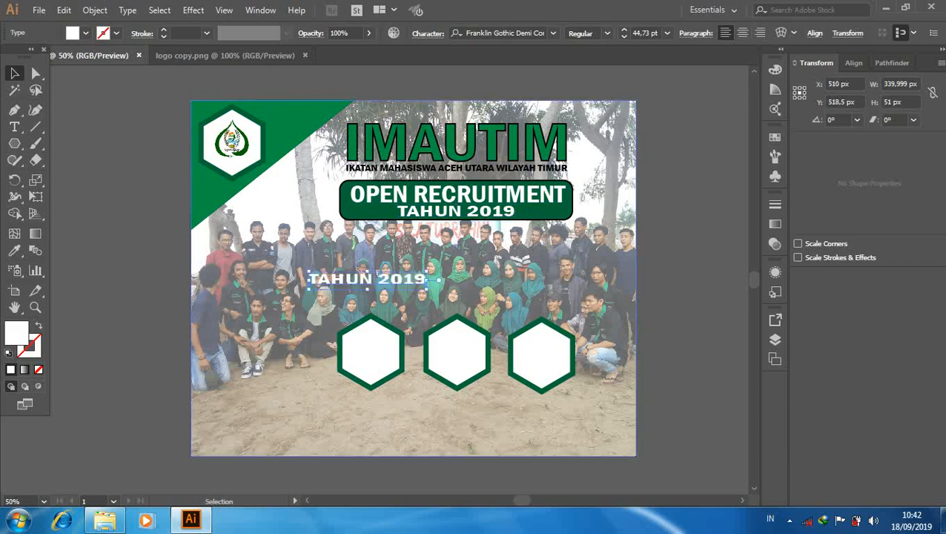
left_click(14, 127)
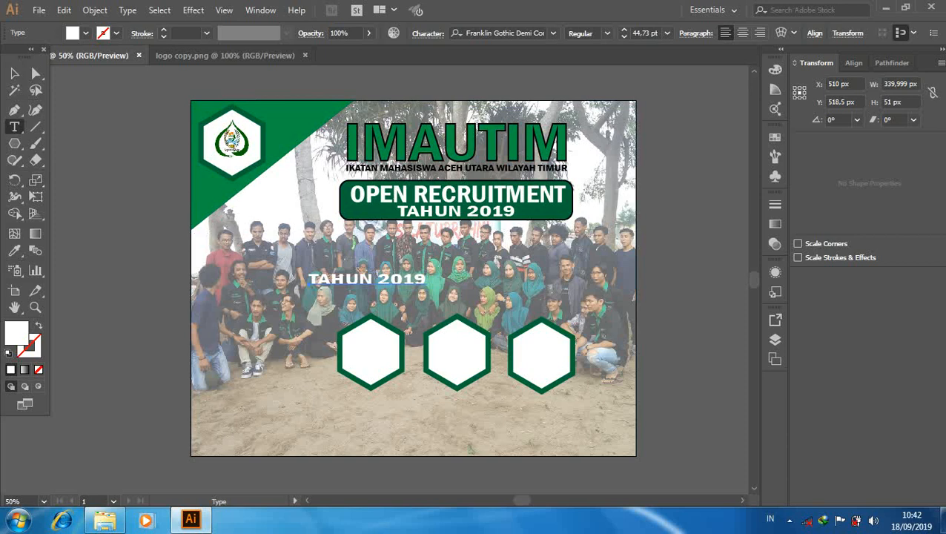
left_click(425, 279)
key("BackSpace")
key("BackSpace")
key("BackSpace")
key("BackSpace")
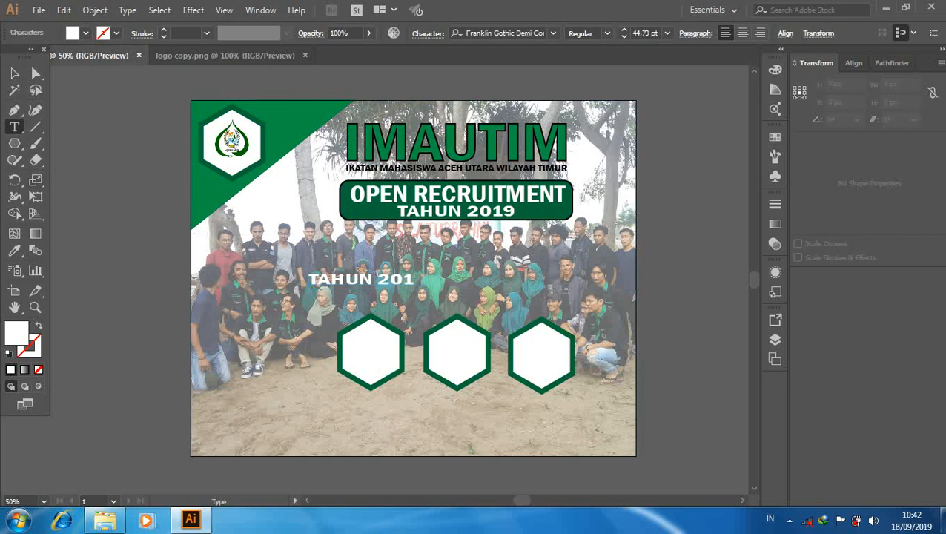
key("BackSpace")
key("BackSpace")
key("BackSpace")
key("BackSpace")
key("BackSpace")
key("BackSpace")
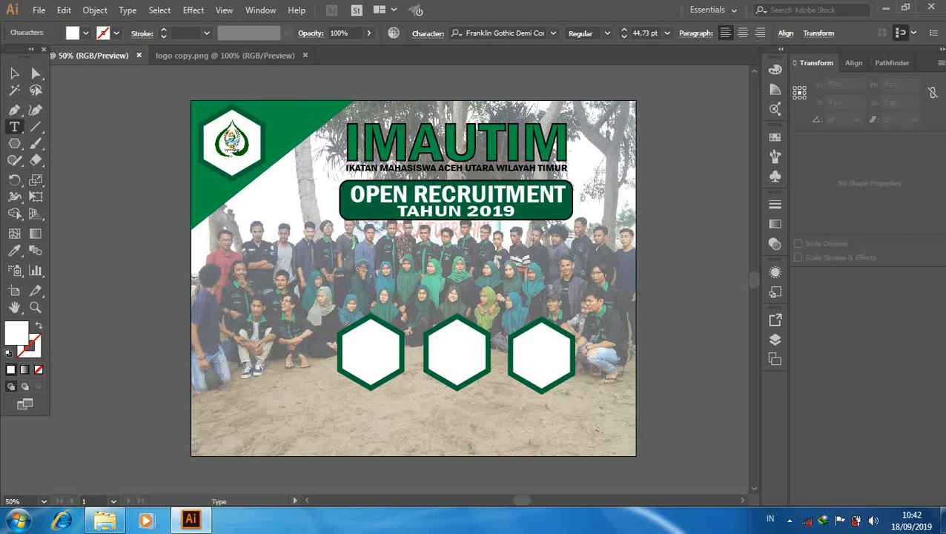
Step: Enter IKATAN MAHASISWA ACEH UTARA WILAYAH TIMUR as the first line of the emptied text copy
type("IKATAN MAHA")
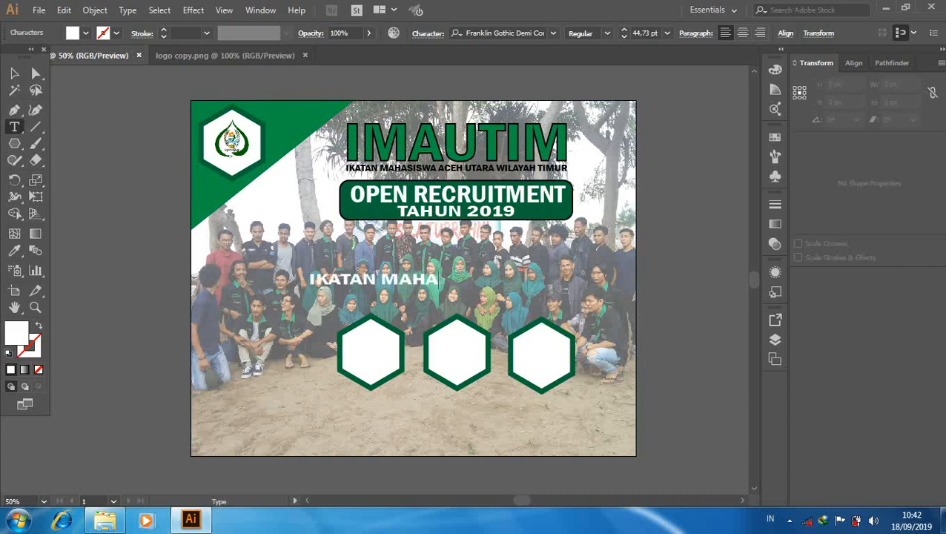
type("SISWA ACEH U")
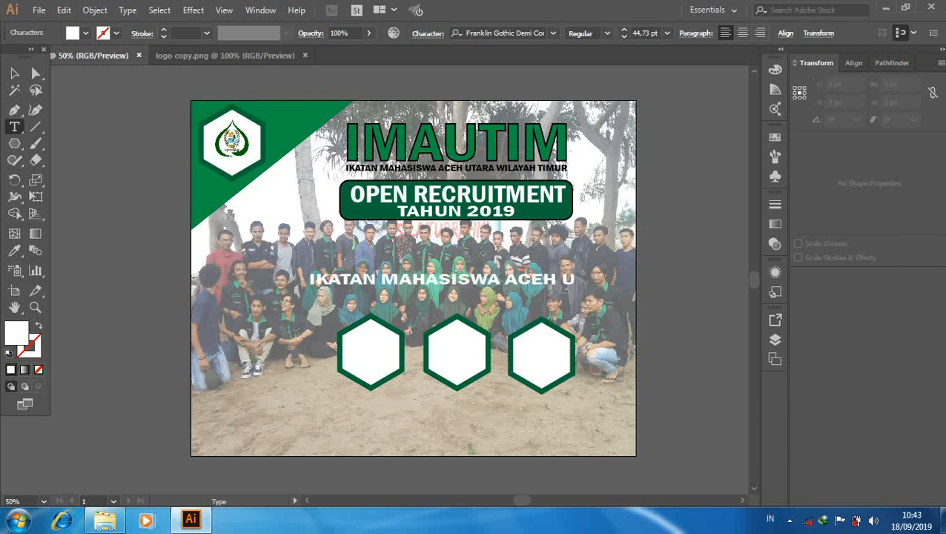
type("TARA WILAYAH")
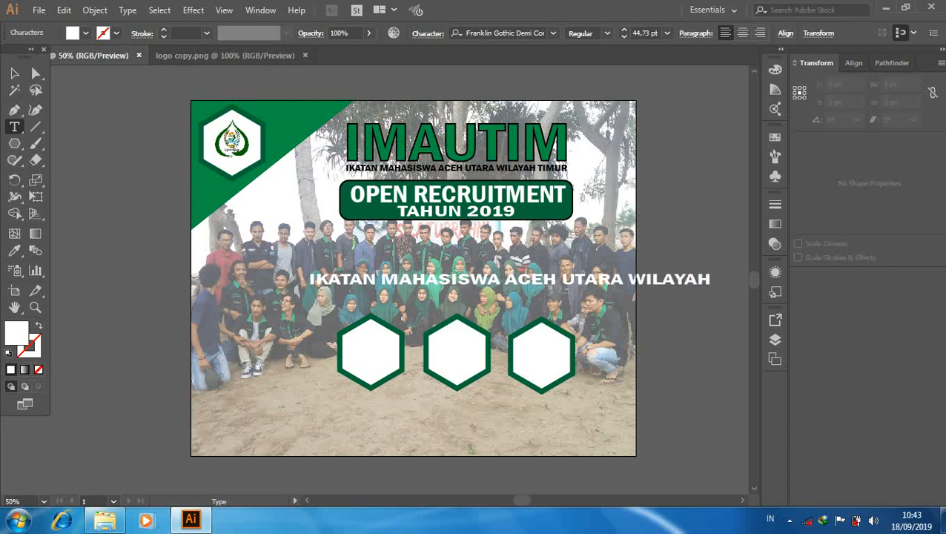
type(" TIMU")
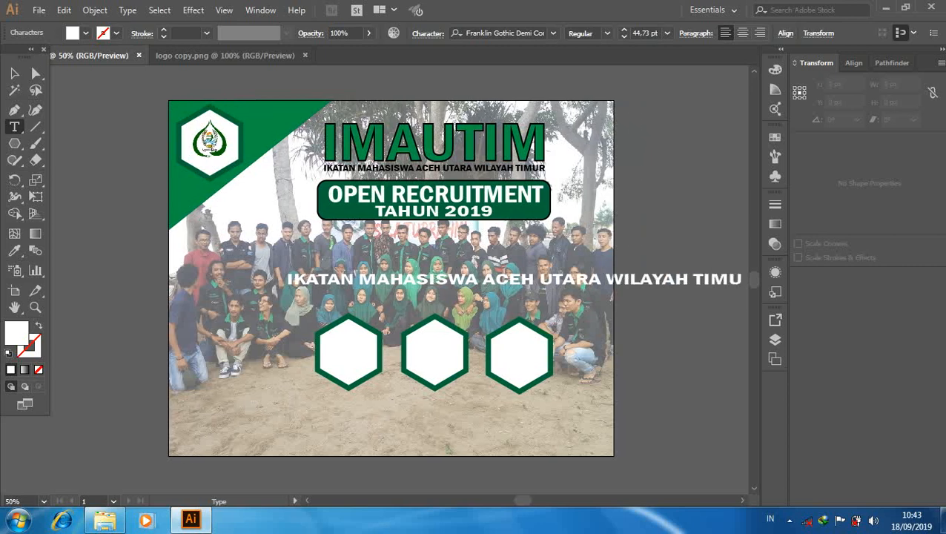
type("R")
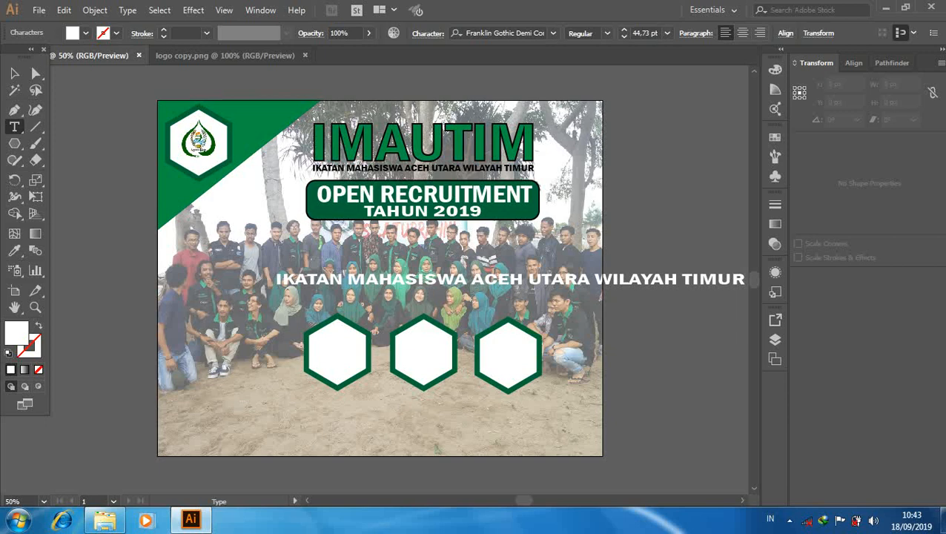
Step: Add the lines LANGKAHAN, TANAH JAMBOE AYE, SEUNUDDON, BAKTIYA and BAKTIYA BARAT, roughly centered under the first line
key("Return")
type("LANGKAHAN ")
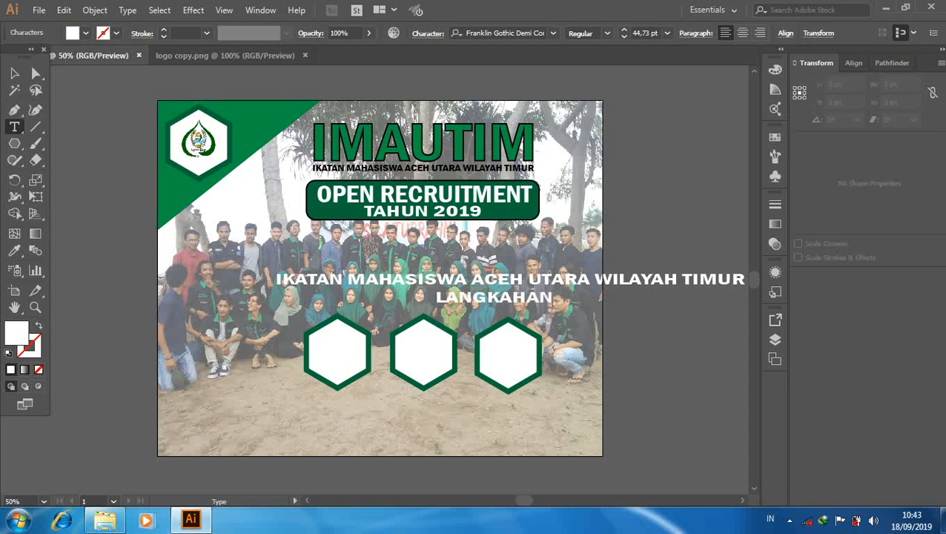
type("TANAH JAMBO")
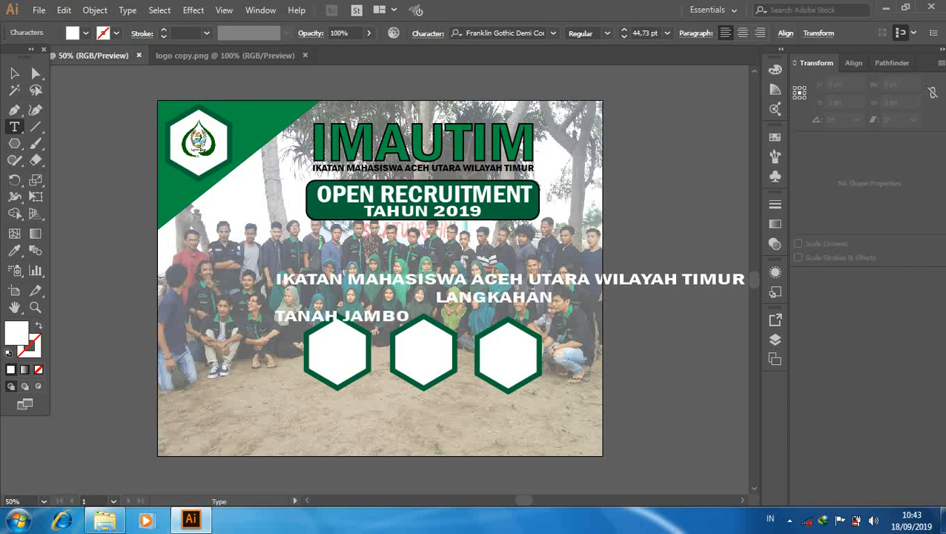
type("E AYE")
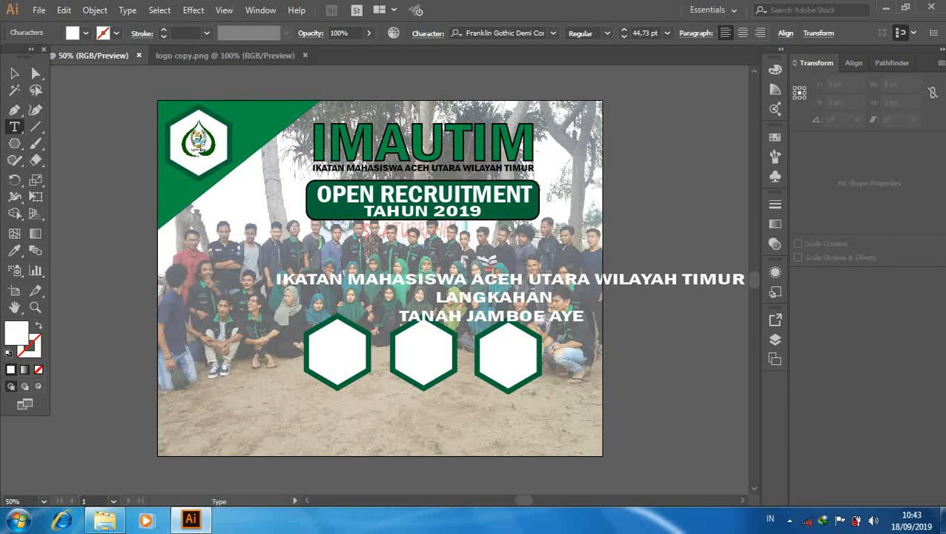
type("SEUNUDD")
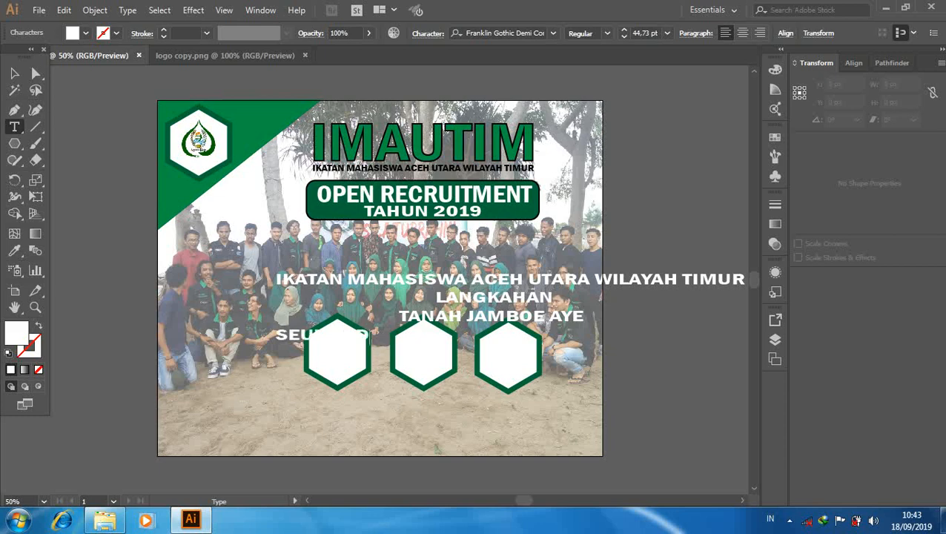
type("ON")
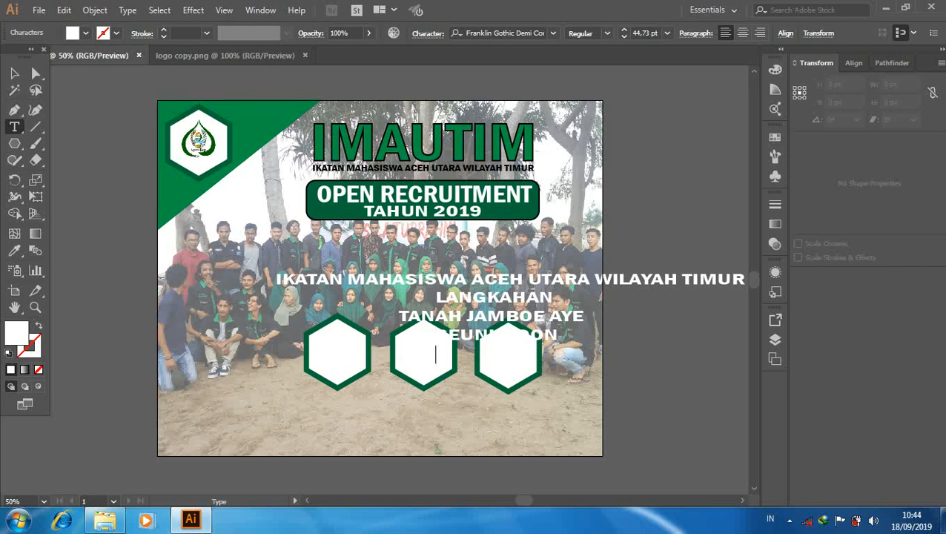
type("BAK")
type("BAK")
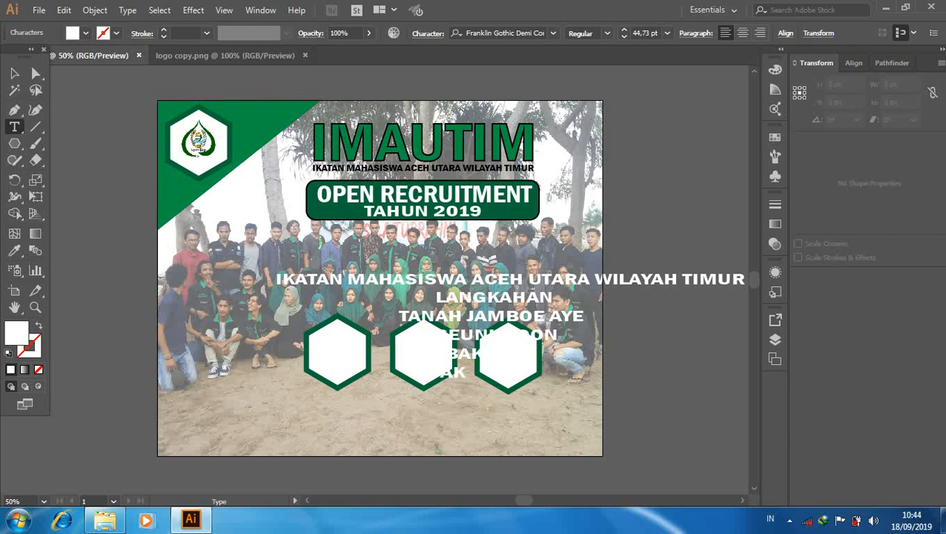
type("TIYA BARAT")
Step: Shrink the six-line text block to about 920 x 162 px and place it just below the green banner
left_click(14, 72)
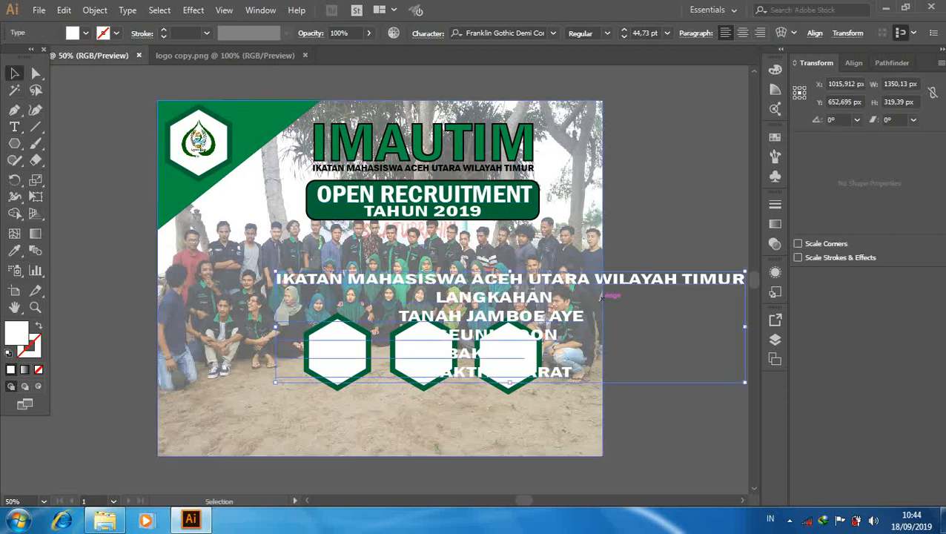
left_click_drag(745, 383, 597, 326)
left_click_drag(493, 304, 486, 261)
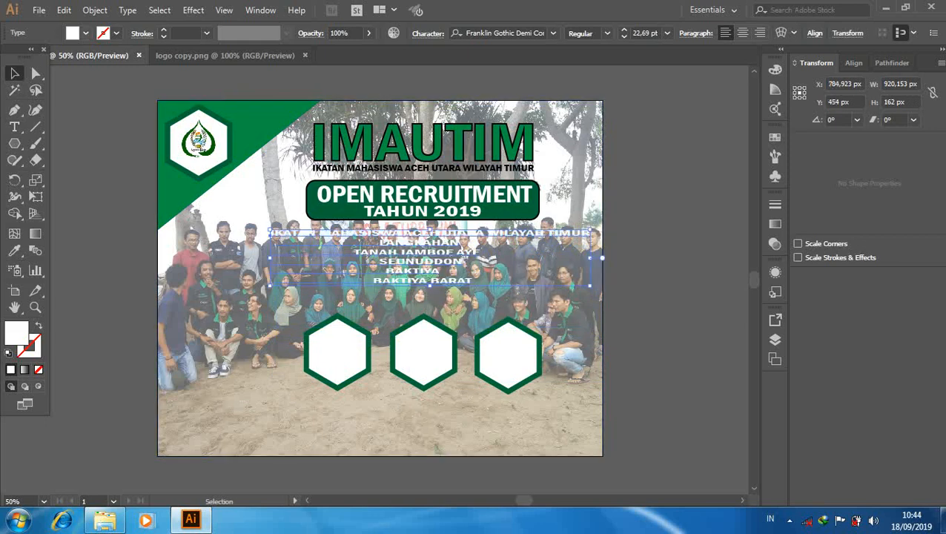
Step: Fill the six-line text with black and narrow it to 669 px wide, centered at X 764.5 px
left_click(86, 33)
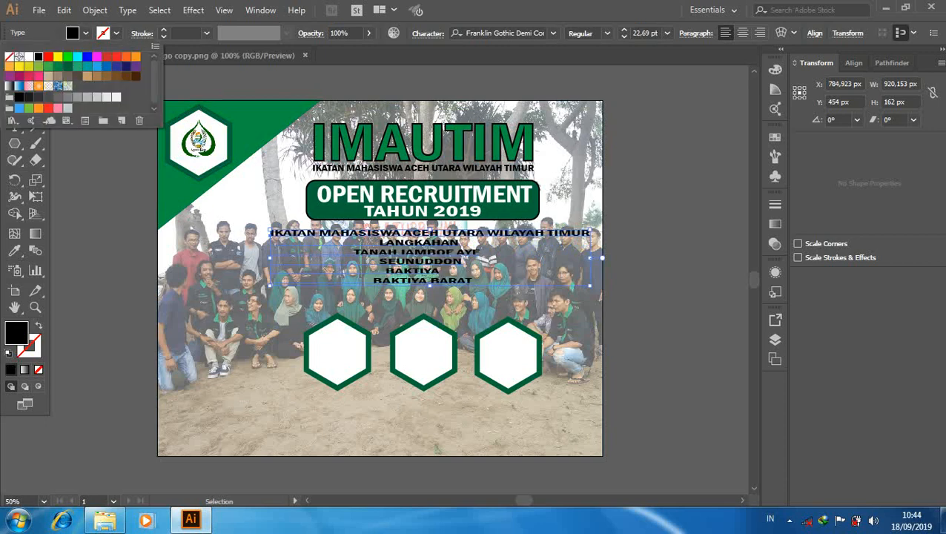
key("Escape")
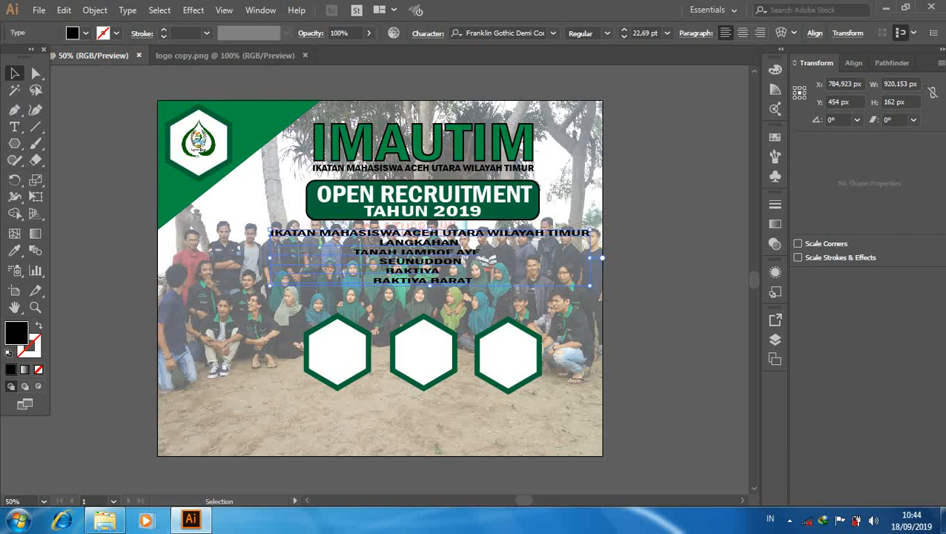
left_click_drag(602, 258, 563, 237)
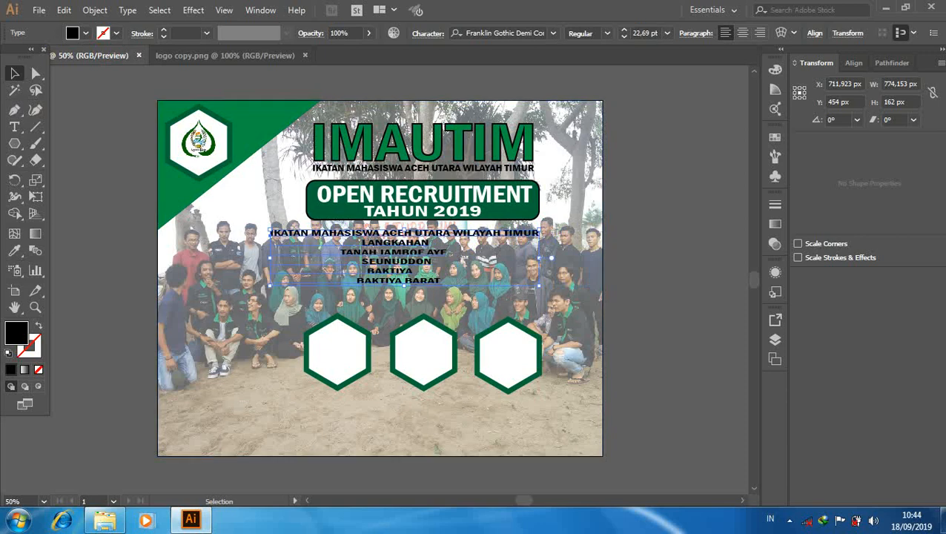
left_click_drag(269, 258, 306, 248)
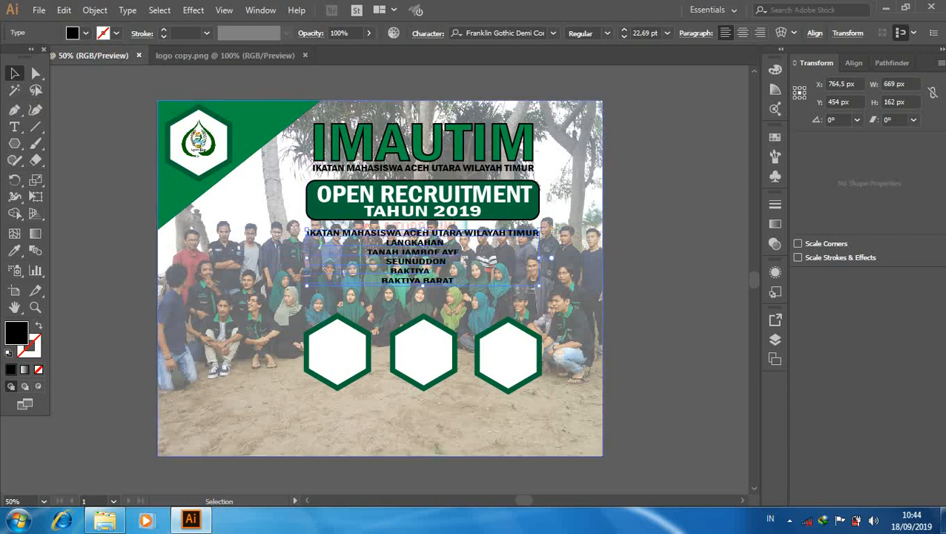
key("ctrl+shift+a")
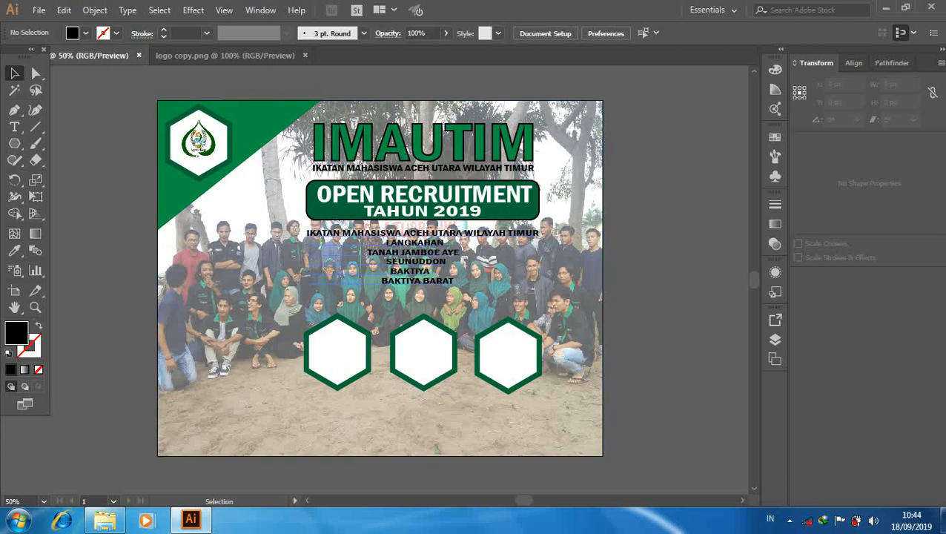
Step: Move the black text block slightly up and right to X 767.5, Y 446 px
left_click(412, 252)
key("Up")
key("Up")
key("Up")
key("Up")
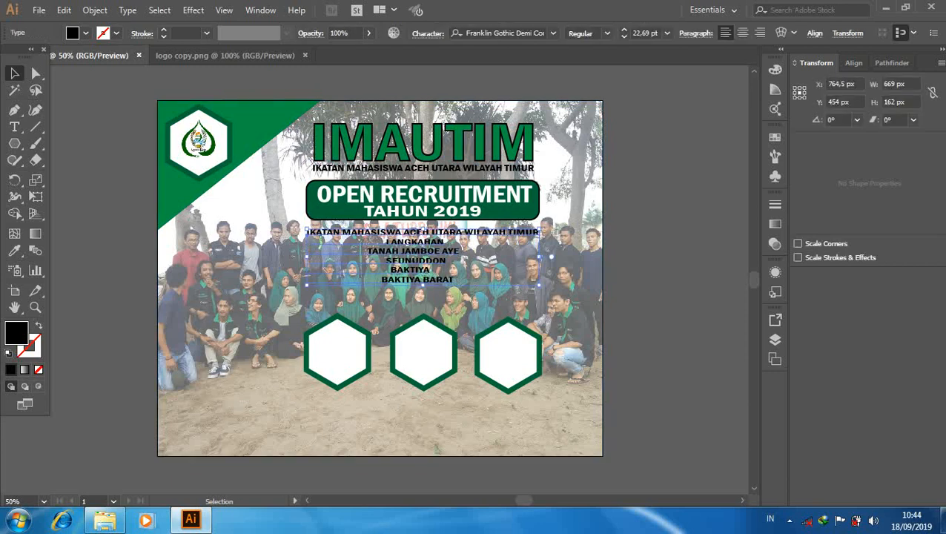
key("Up")
key("Up")
key("Up")
key("Up")
key("Right")
key("Right")
key("Right")
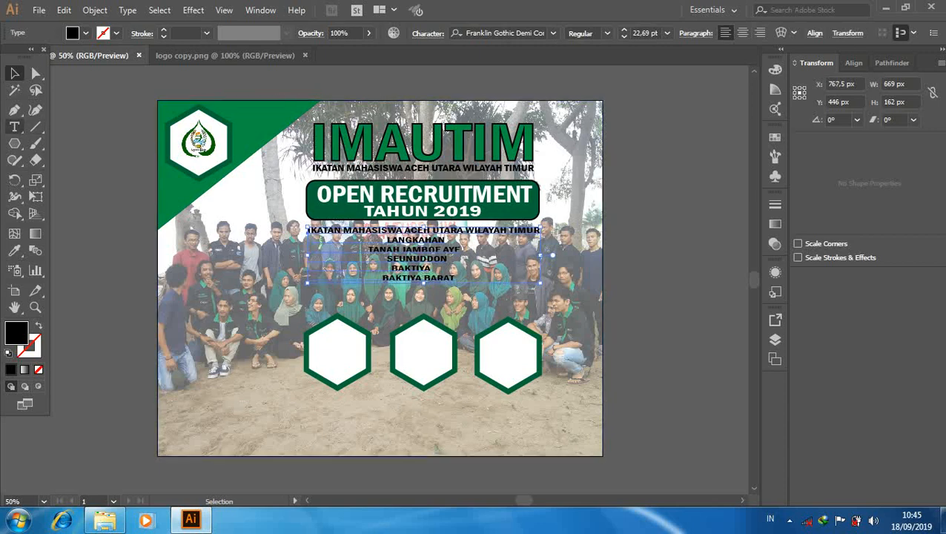
Step: Remove the extra leading space from the BAKTIYA BARAT line to shift it slightly left
left_click(15, 127)
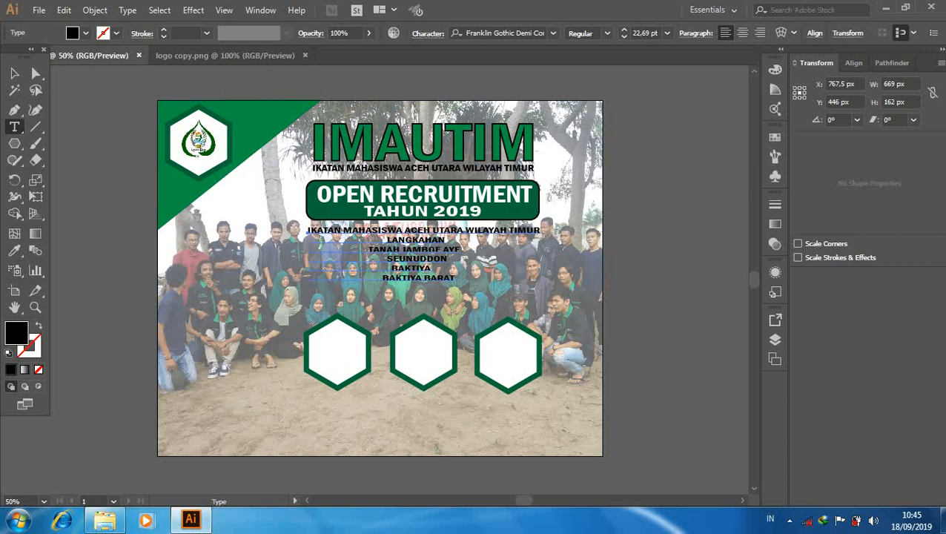
key("ctrl+shift+a")
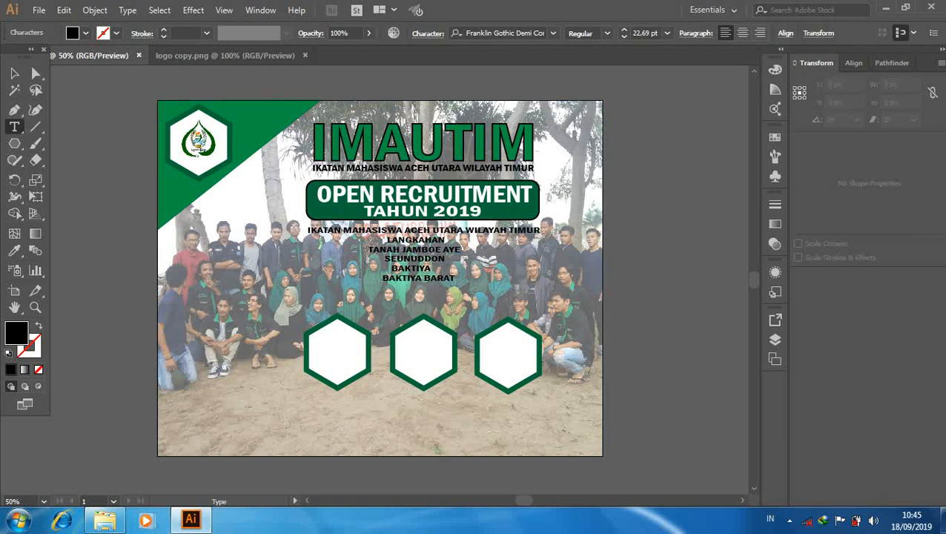
key("BackSpace")
key("BackSpace")
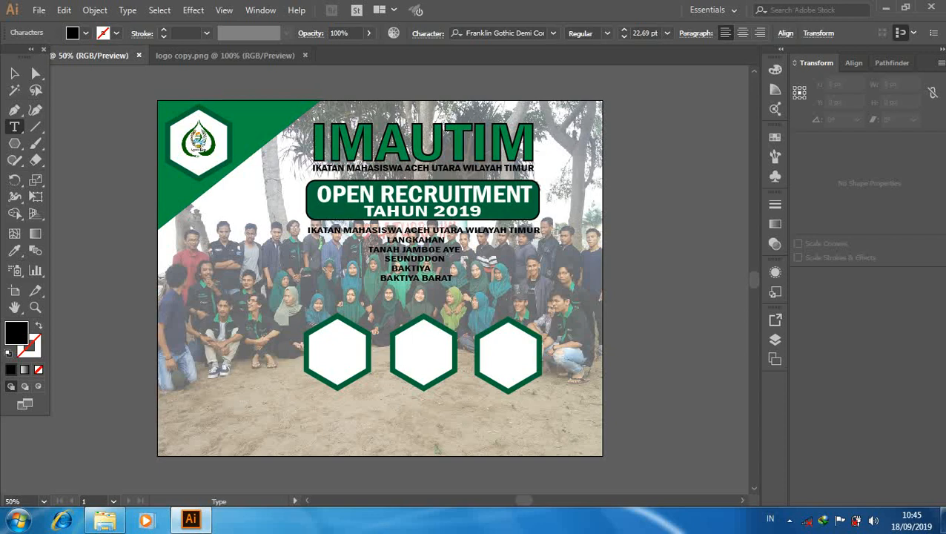
Step: Lower the middle hexagon to about Y 735.5 px
left_click(14, 73)
left_click(423, 353)
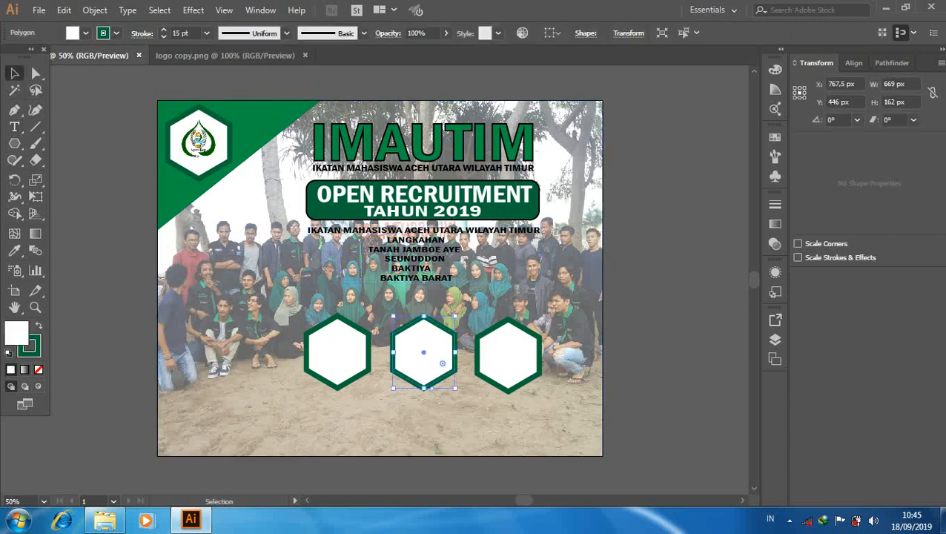
key("Down")
key("Down")
key("Down")
key("Down")
key("Down")
key("Down")
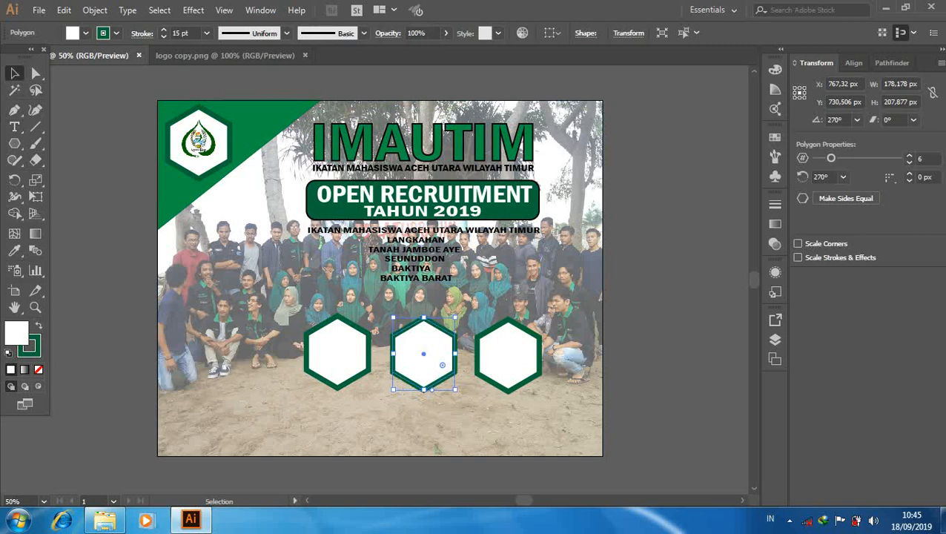
key("Down")
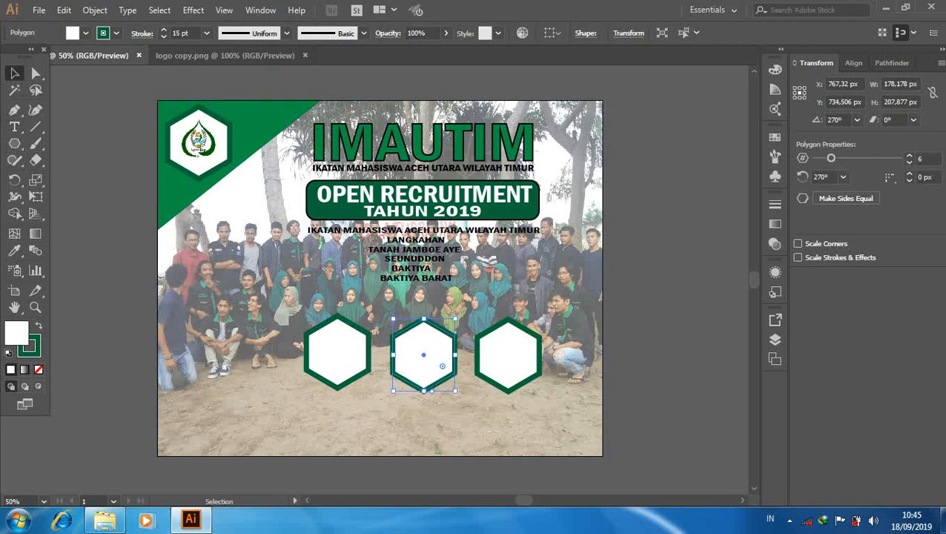
key("Down")
key("Down")
key("Down")
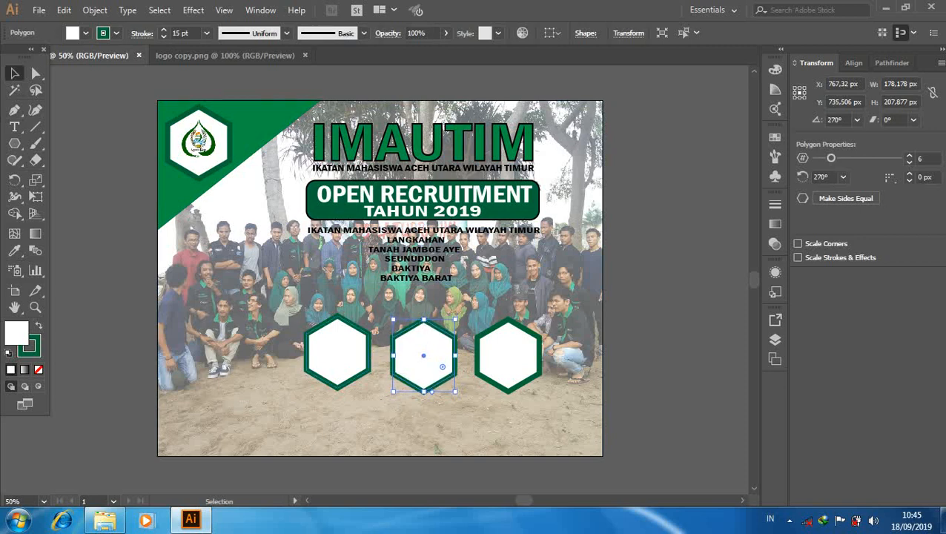
Step: Move the middle hexagon slightly right and down to about X 772, Y 737.5 px
key("Right")
key("Right")
key("Right")
key("Right")
key("Right")
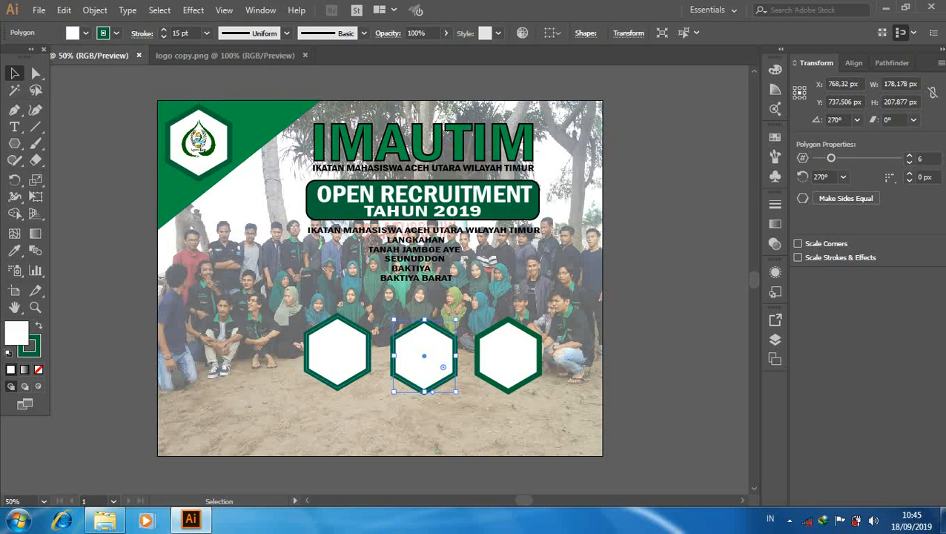
Step: Lower the left hexagon in the row to about Y 736.5 px
left_click(337, 351)
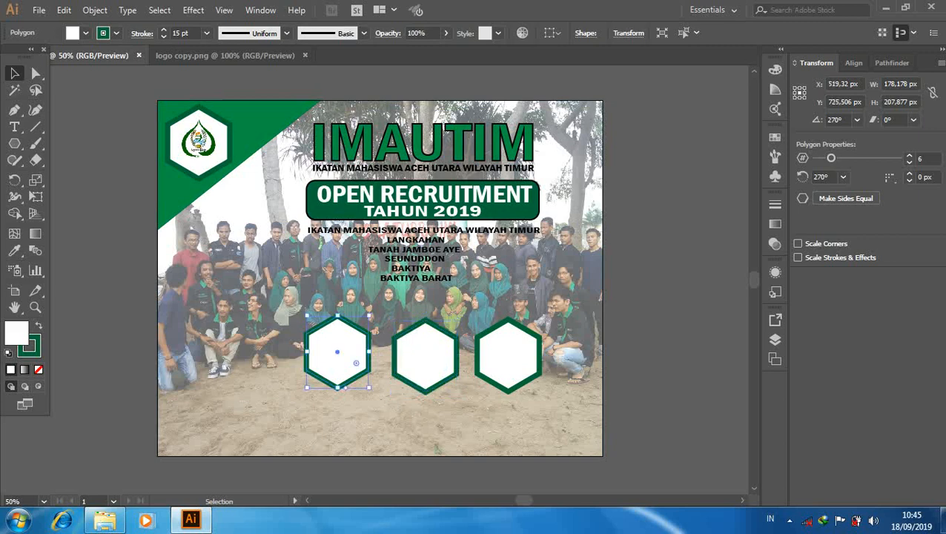
key("Down")
key("Down")
key("Down")
key("Down")
key("Down")
key("Down")
key("Down")
key("Down")
key("Down")
key("Down")
key("Down")
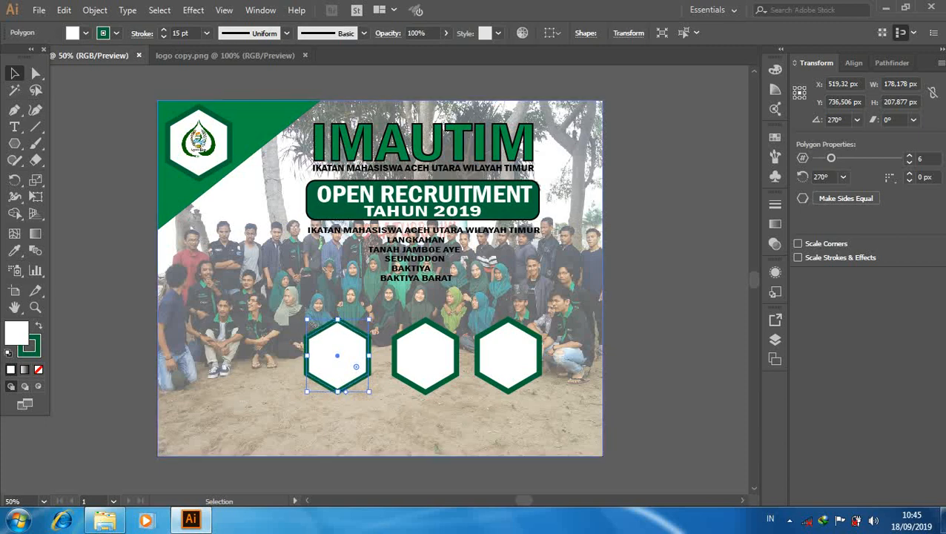
Step: Shift the middle hexagon back left to about X 767 px and slightly up, and deselect it
left_click(425, 356)
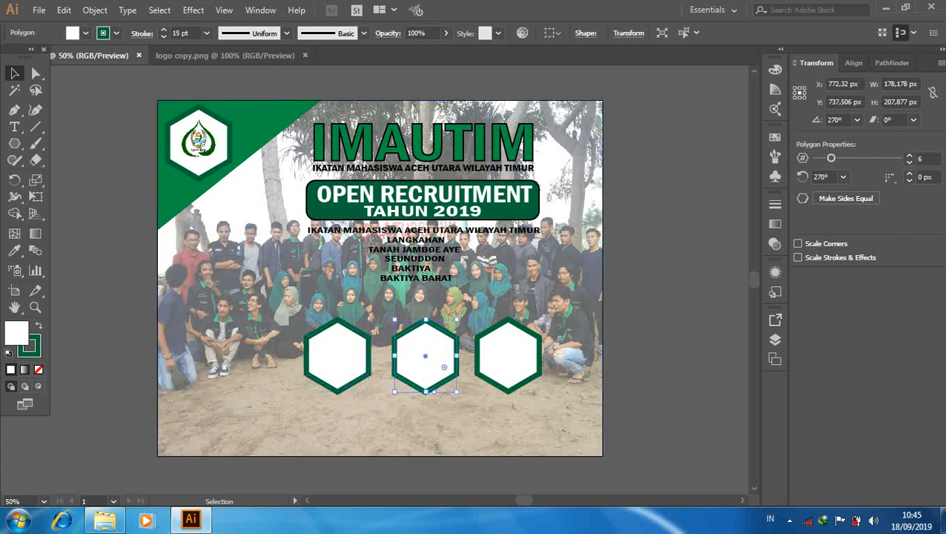
key("Left")
key("Left")
key("Left")
key("Left")
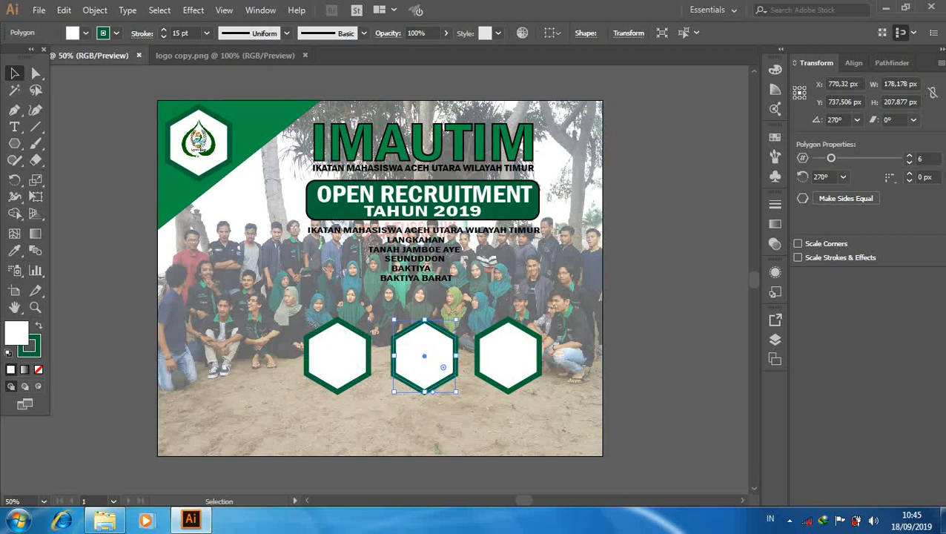
key("Left")
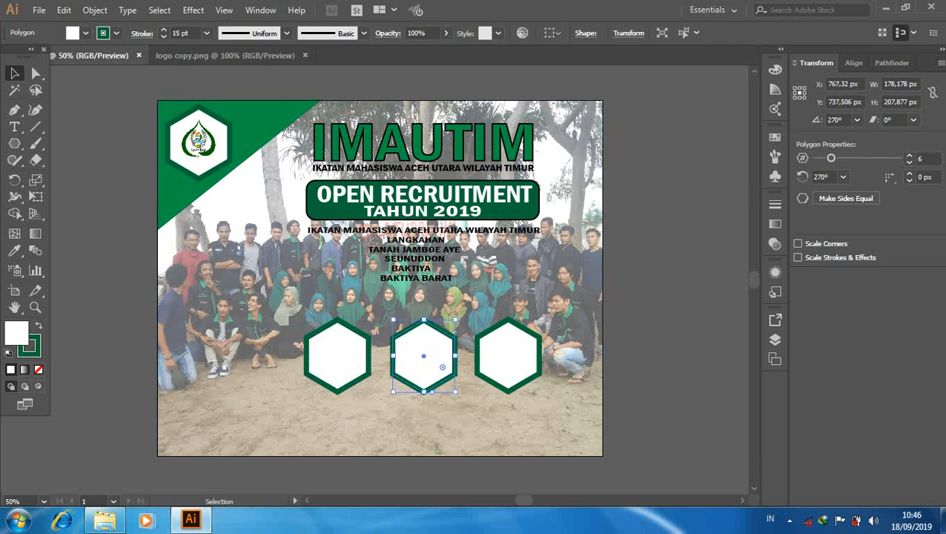
key("Up")
key("Left")
key("ctrl+shift+a")
Step: Enlarge the black six-line district text to a font size of 27.73 pt
left_click(415, 255)
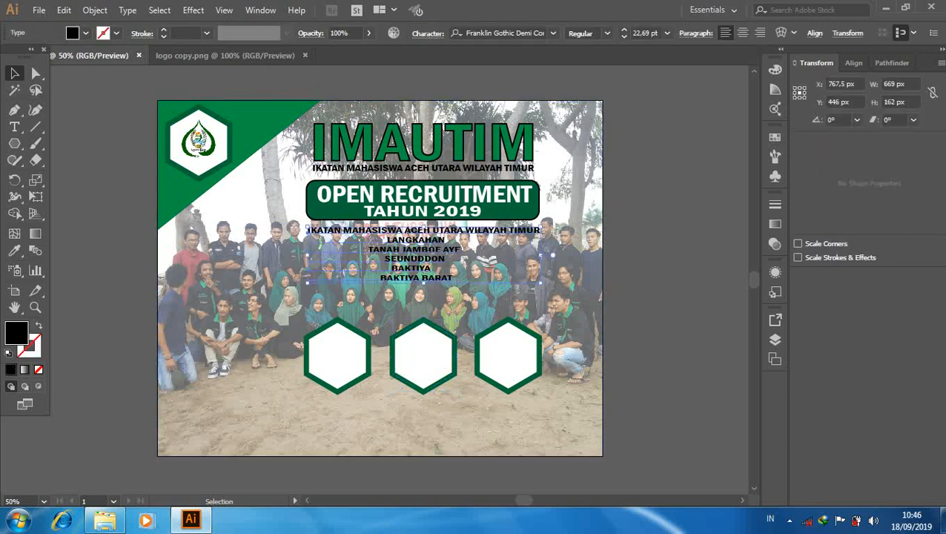
left_click_drag(564, 280, 576, 295)
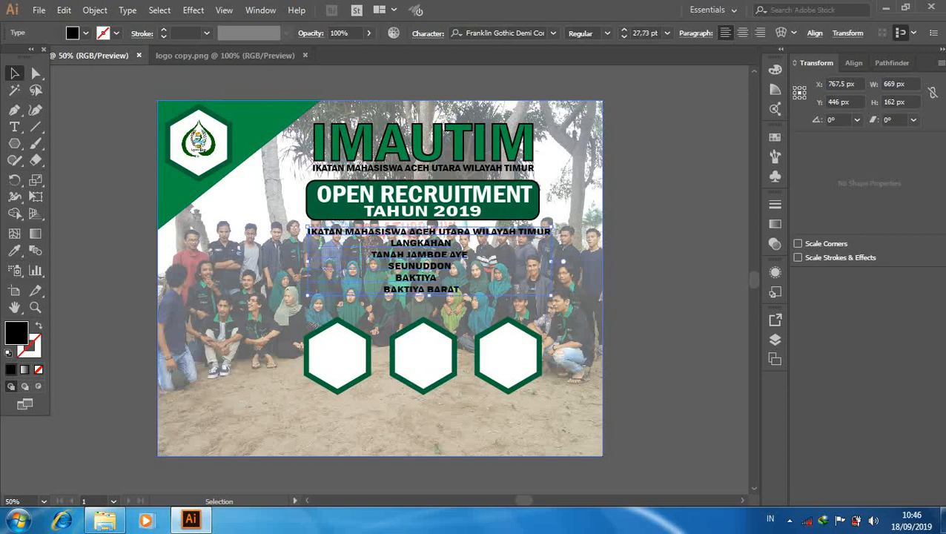
key("ctrl+shift+a")
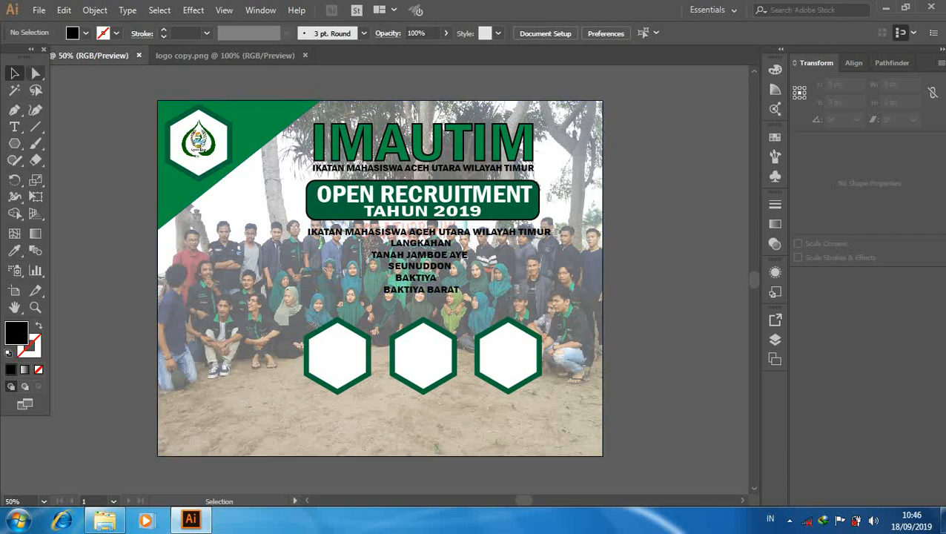
Step: Open the Logo Politeknik baru, Logo-IAIN-Lhokseumawe and Universitas Malikussaleh images together, and close the logo copy.png document
left_click(38, 9)
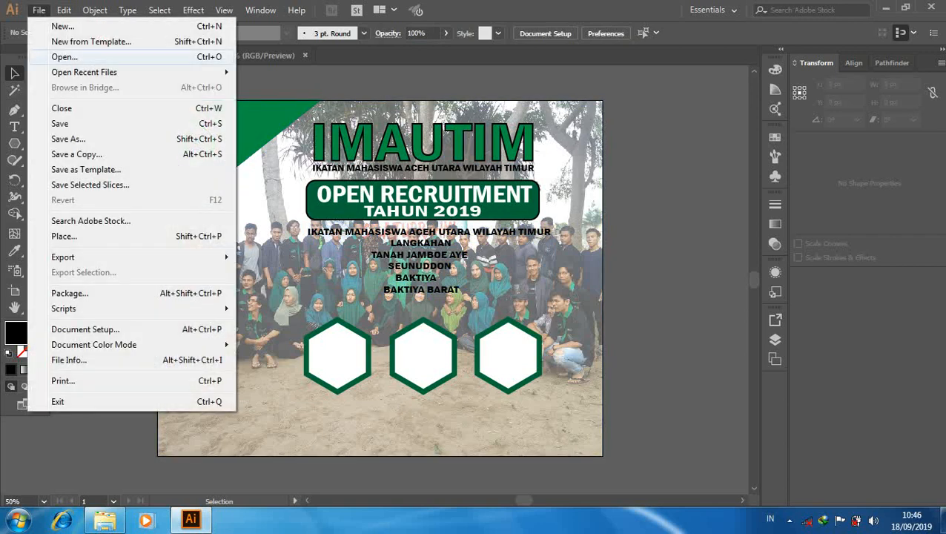
left_click(65, 57)
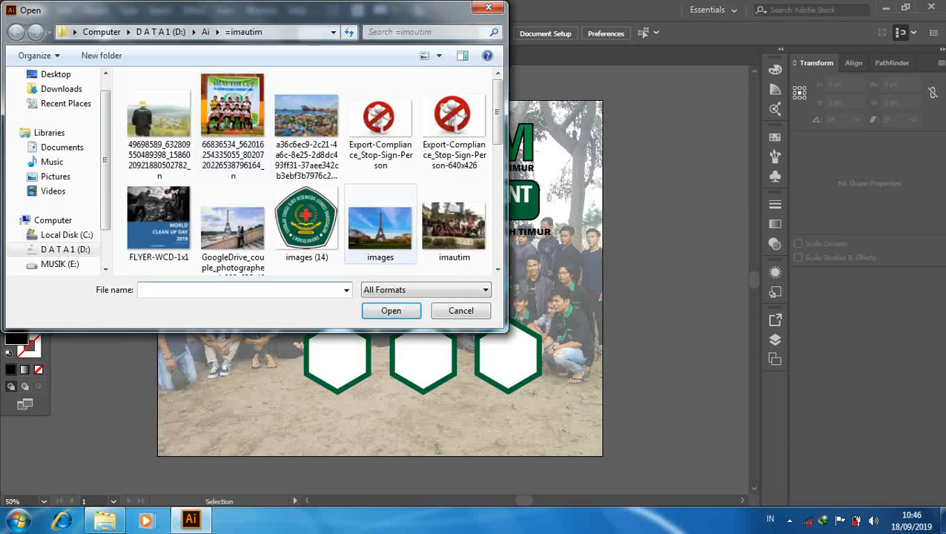
scroll(379, 223, "down", 1)
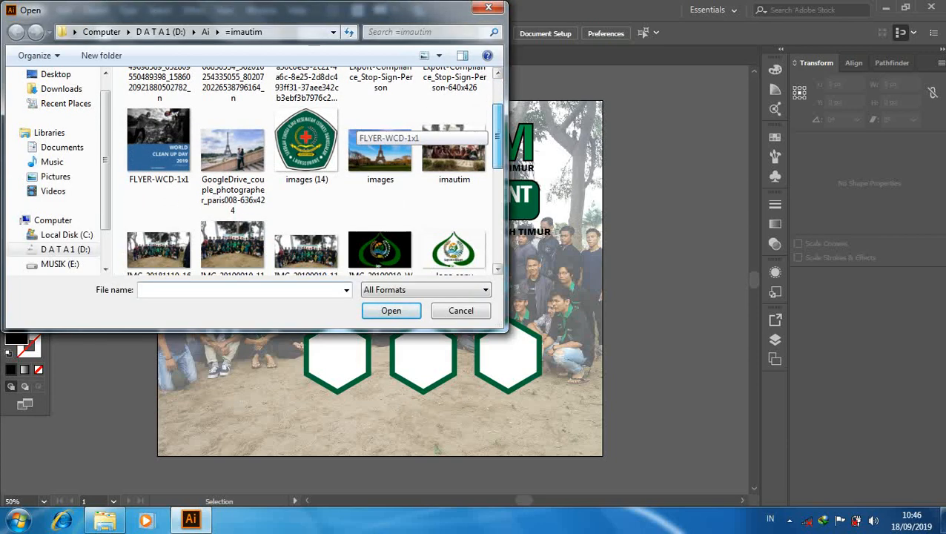
scroll(313, 181, "down", 2)
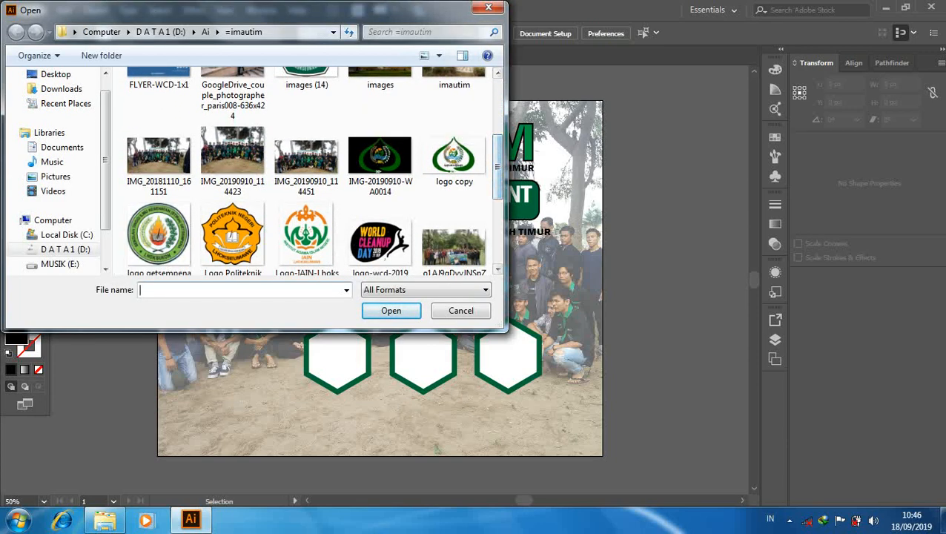
left_click(232, 236)
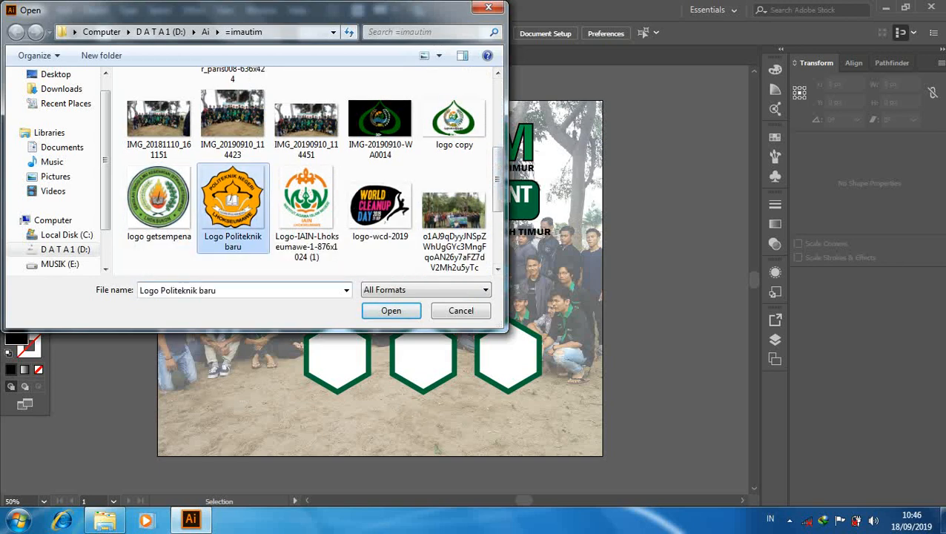
left_click(306, 211, "ctrl")
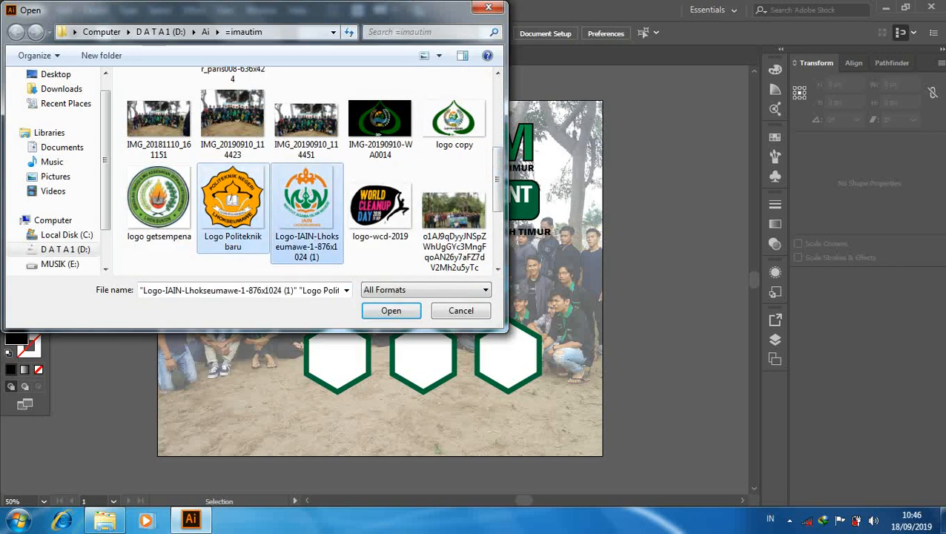
scroll(306, 170, "down", 2)
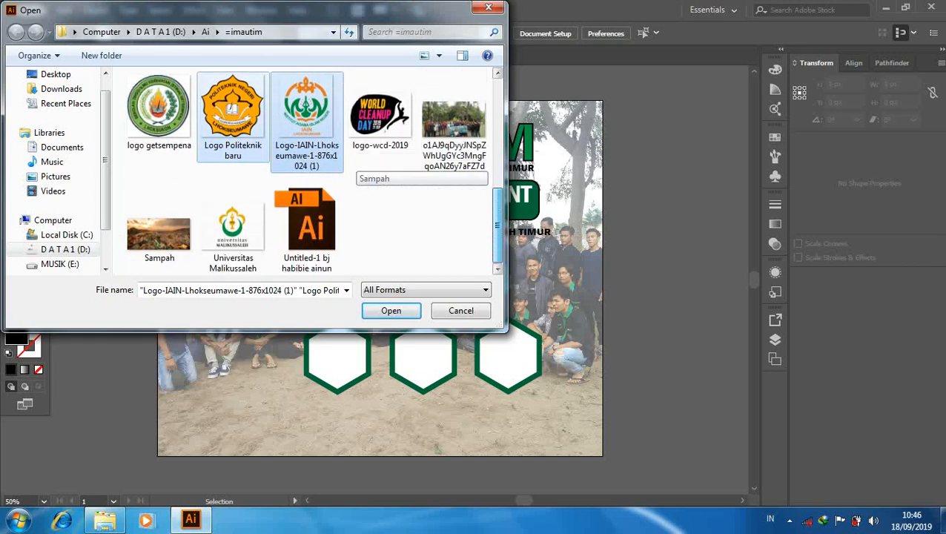
left_click(232, 230, "ctrl")
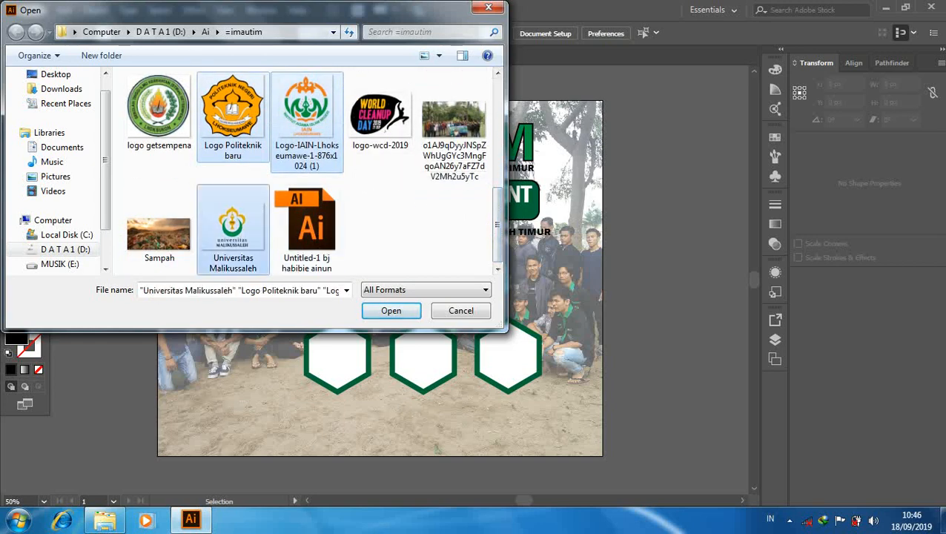
key("Return")
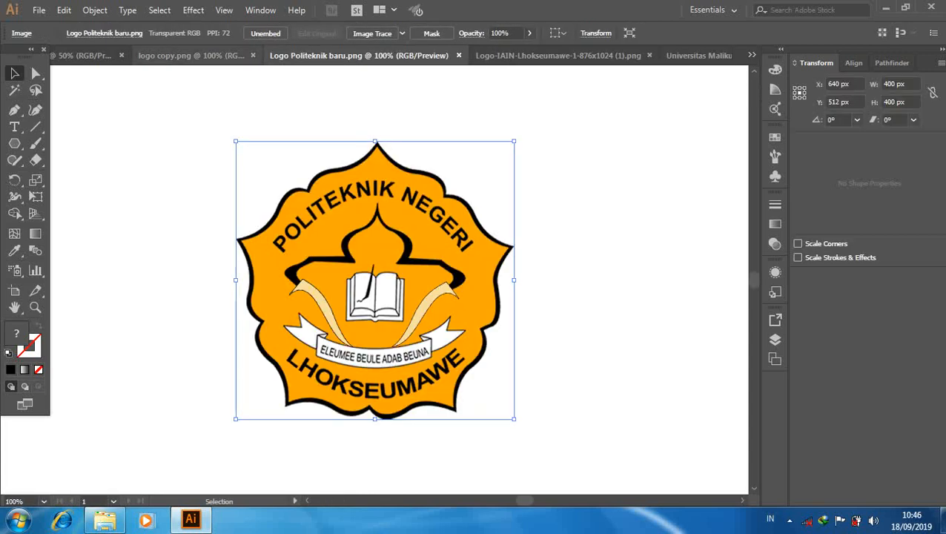
left_click(196, 55)
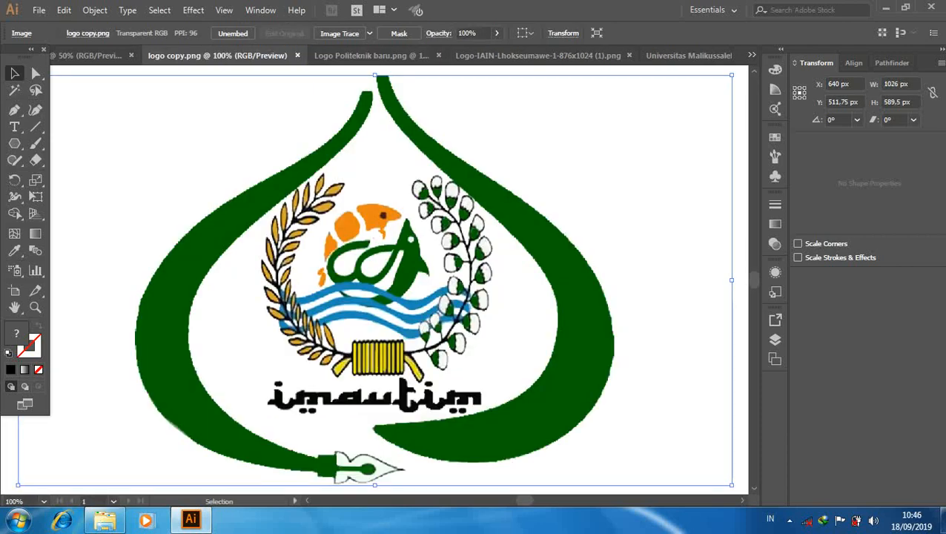
left_click(297, 55)
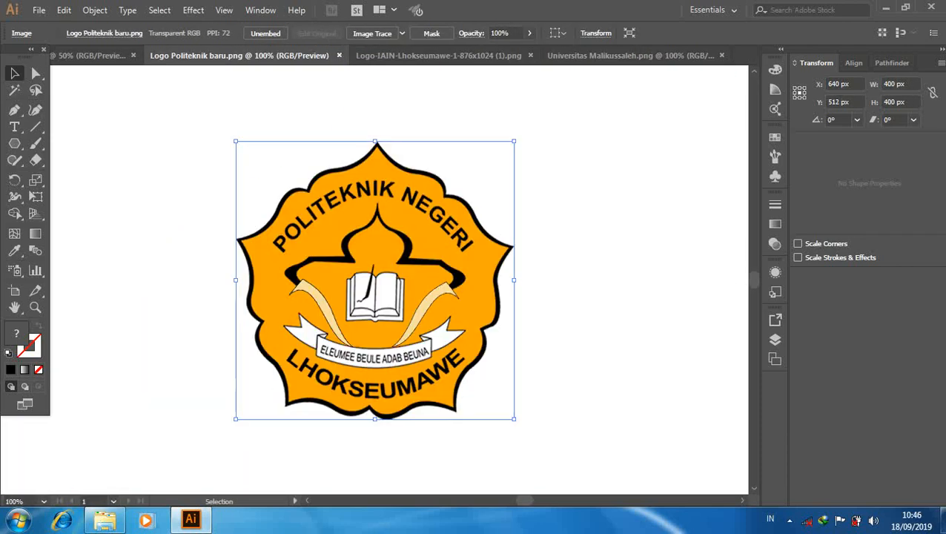
Step: Bring the Politeknik logo into the poster and fit it in the left hexagon at about 138 x 122 px, centered at X 519, Y 736 px
left_click_drag(448, 220, 362, 184)
left_click_drag(154, 67, 311, 386)
left_click_drag(381, 452, 338, 356)
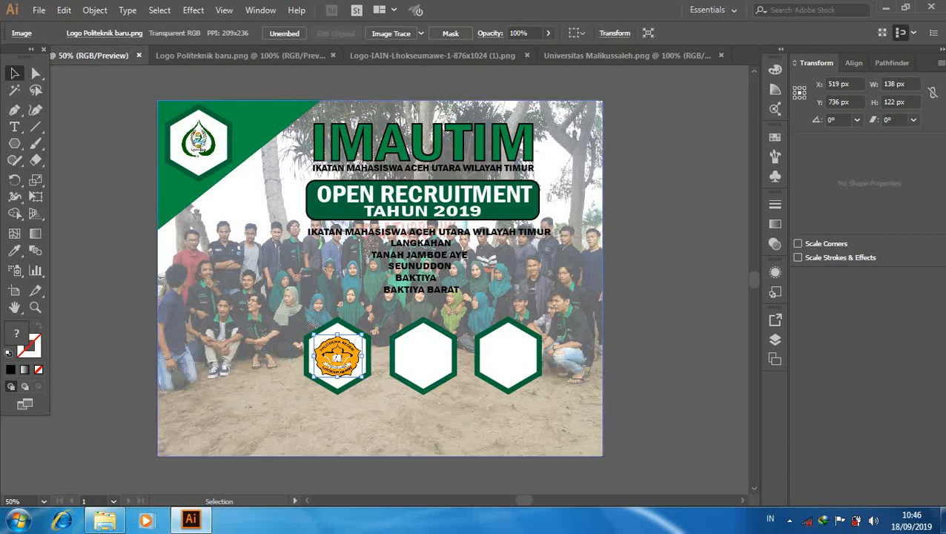
Step: Bring the IAIN Lhokseumawe logo into the poster and fit it in the middle hexagon at about 139 x 113 px, centered at X 764.5, Y 735.5 px
left_click(432, 55)
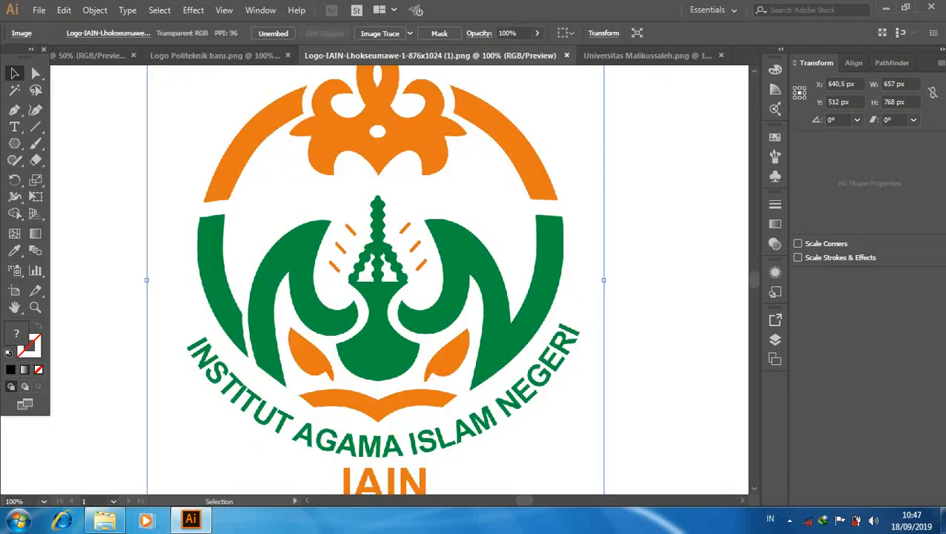
left_click_drag(455, 194, 393, 275)
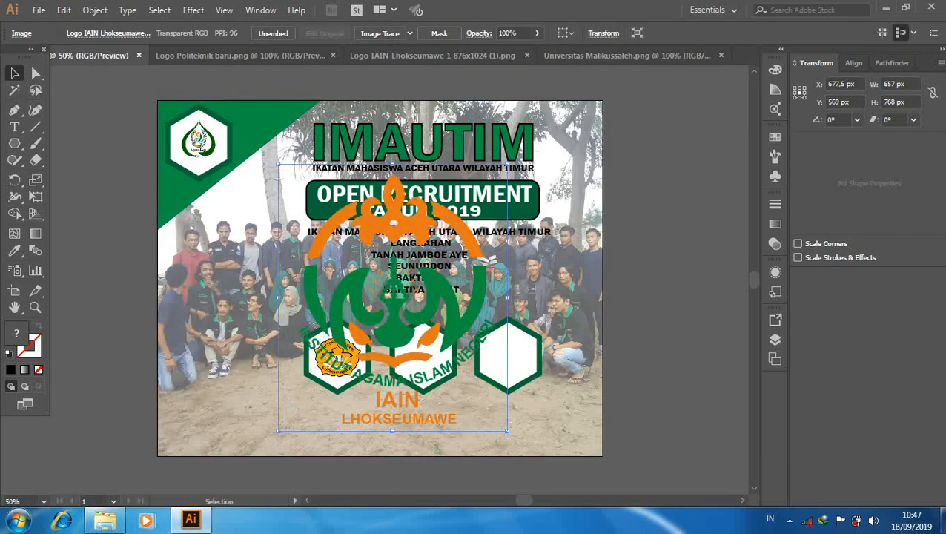
left_click_drag(278, 163, 430, 351)
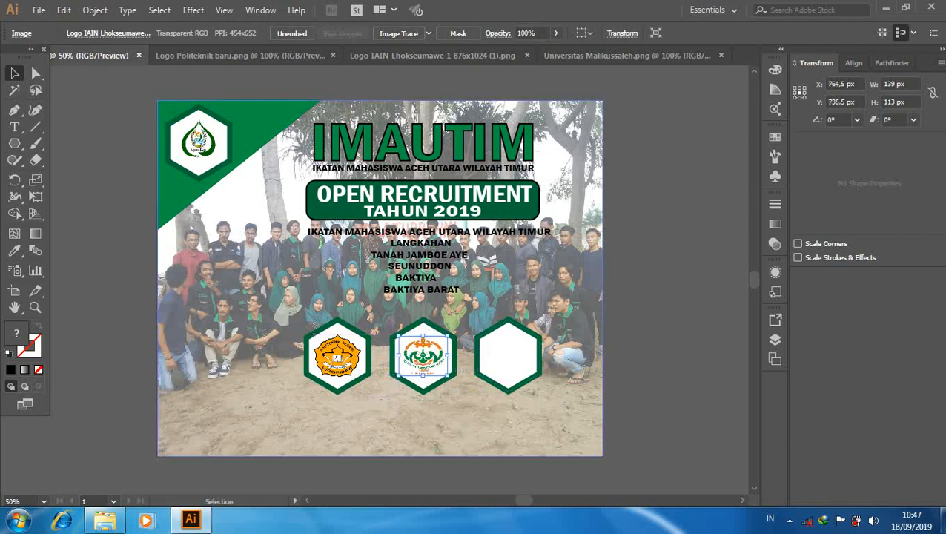
left_click(464, 382)
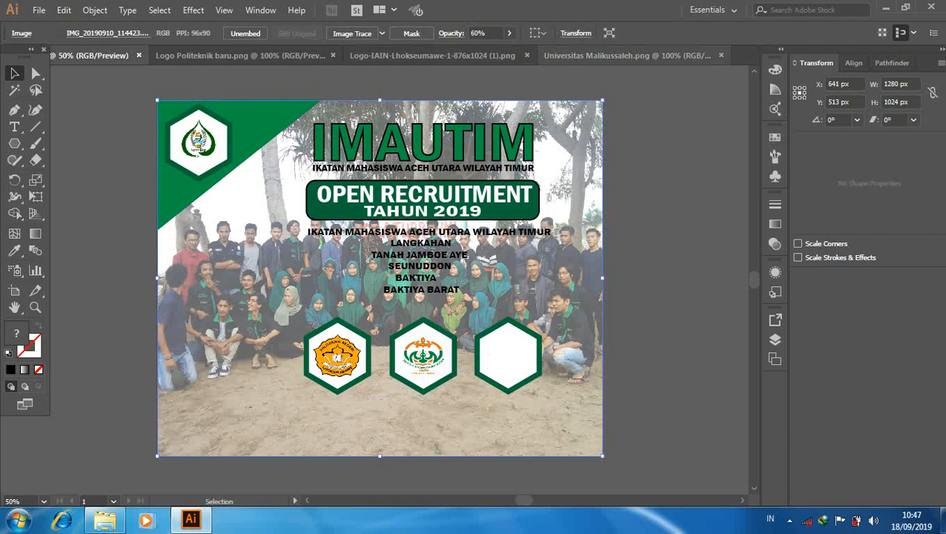
Step: Bring the Universitas Malikussaleh logo into the poster and fit it in the right hexagon at about 155 x 122 px, centered at X 1008.5, Y 736 px
left_click(627, 54)
left_click_drag(464, 214, 501, 367)
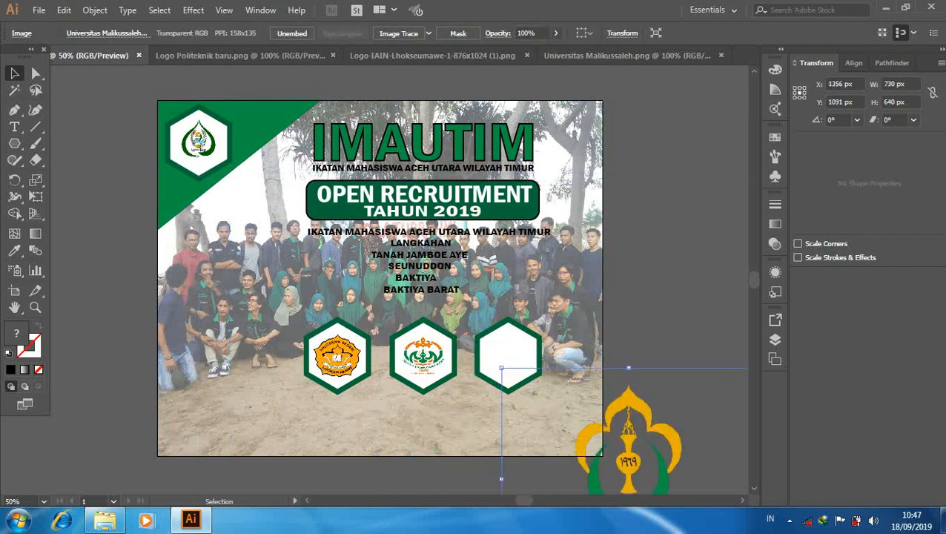
left_click_drag(627, 445, 487, 258)
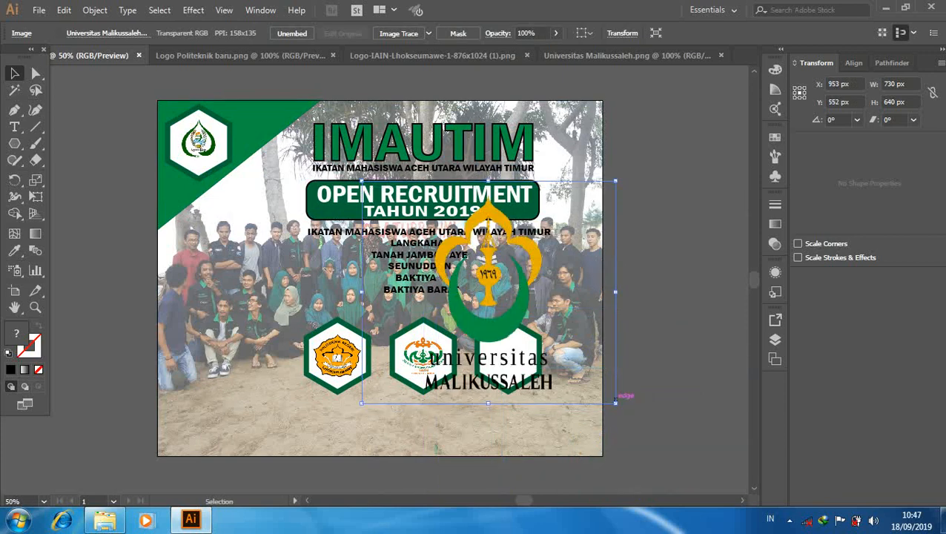
left_click_drag(615, 403, 533, 376)
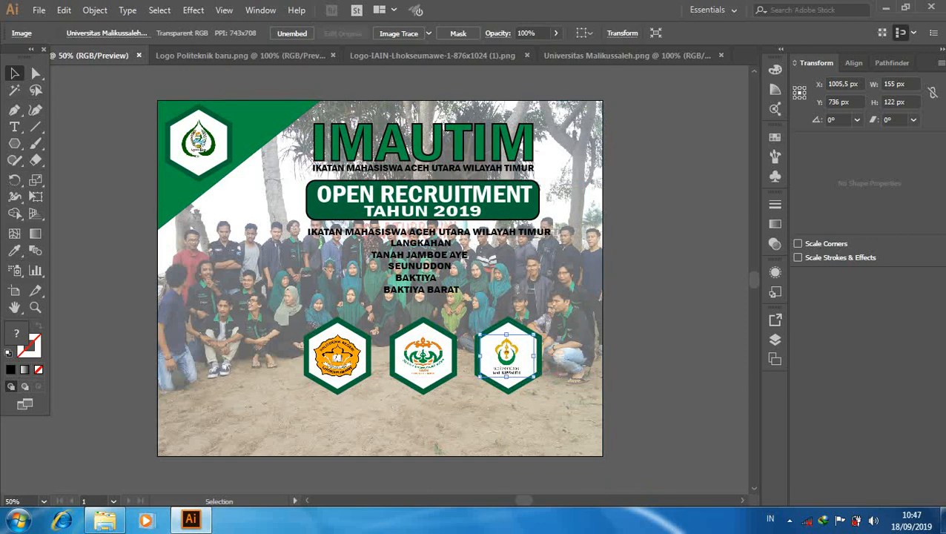
key("Right")
key("Right")
key("Right")
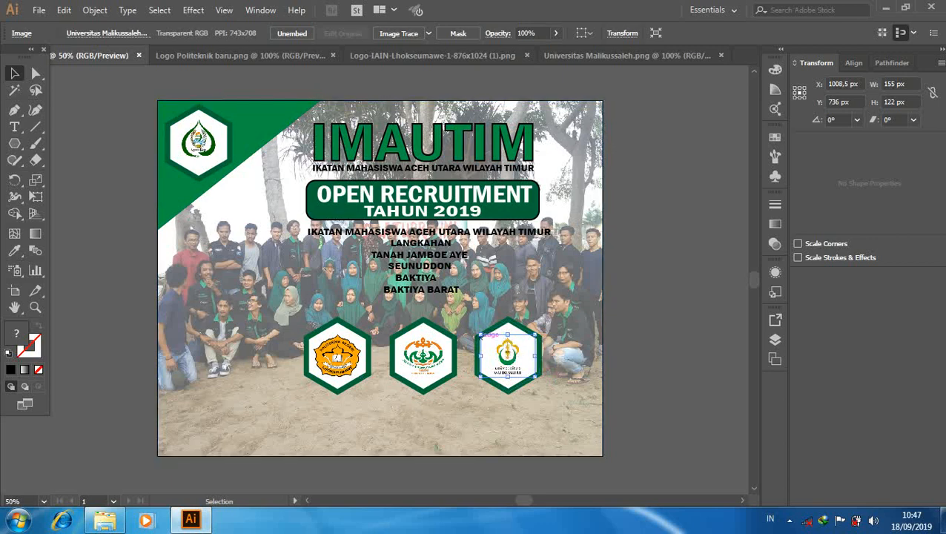
Step: Widen the Universitas Malikussaleh logo to about 179 x 118 px and recenter it in its hexagon at about X 1007.5 px
left_click_drag(480, 335, 472, 335)
key("Right")
key("Right")
key("Right")
key("Right")
key("Right")
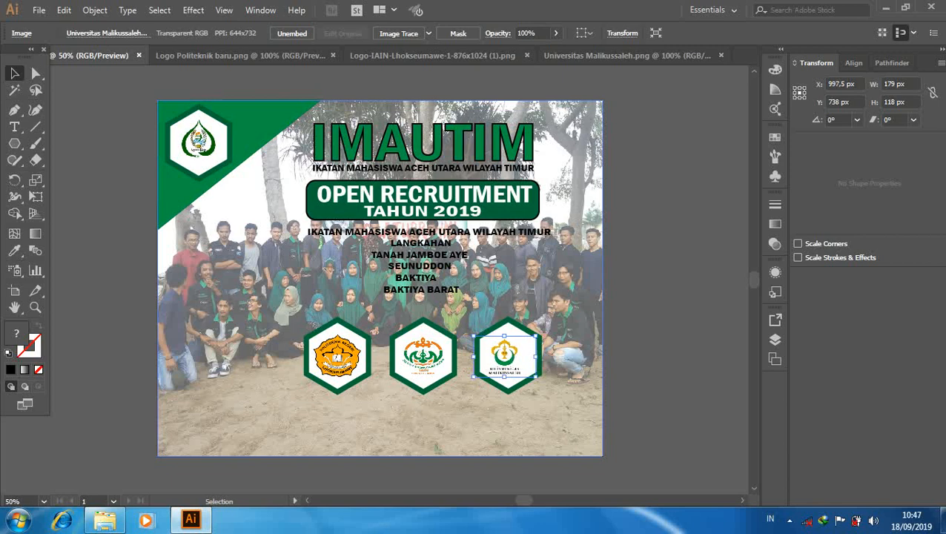
key("Right")
key("Right")
key("Right")
key("Right")
key("Right")
key("Right")
key("Right")
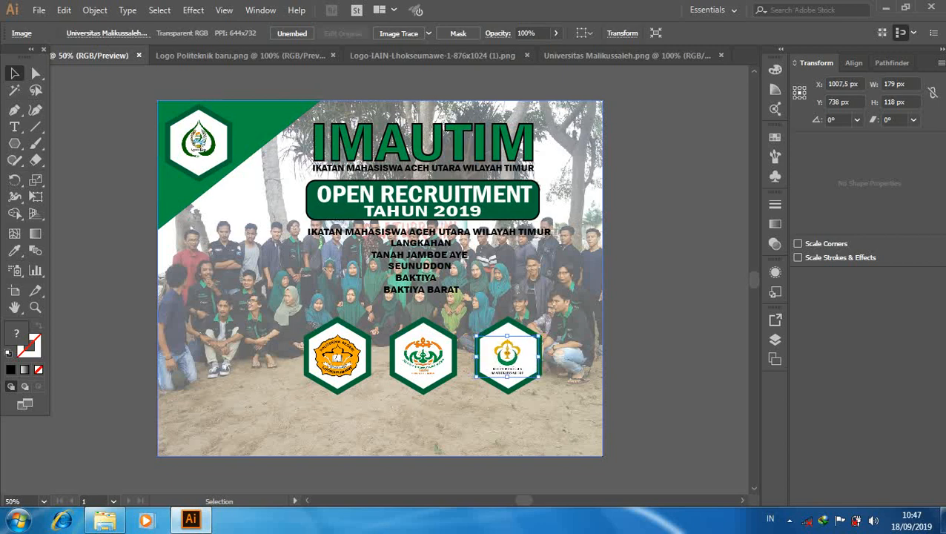
key("ctrl+shift+a")
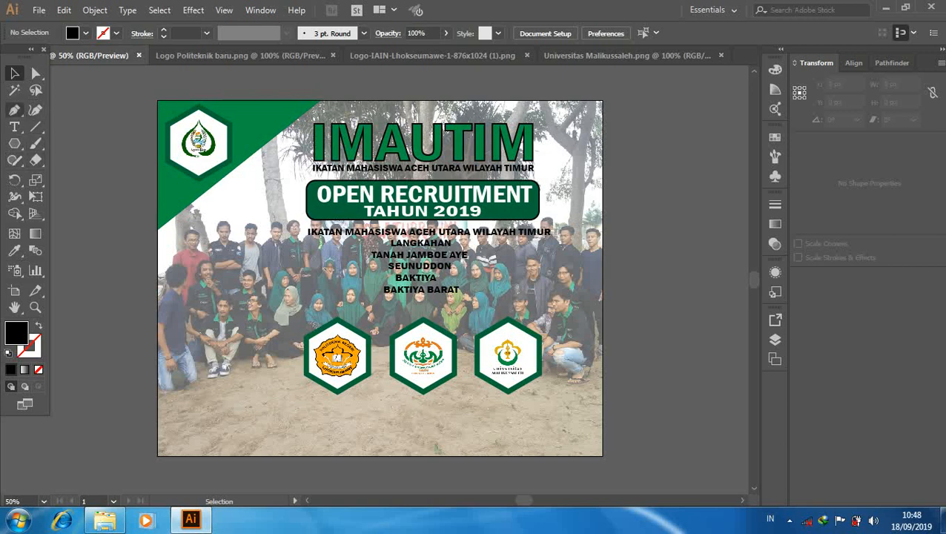
Step: Draw a black rectangle about 1252 x 61 px along the artboard's lower edge, starting from its left side
left_click(14, 143)
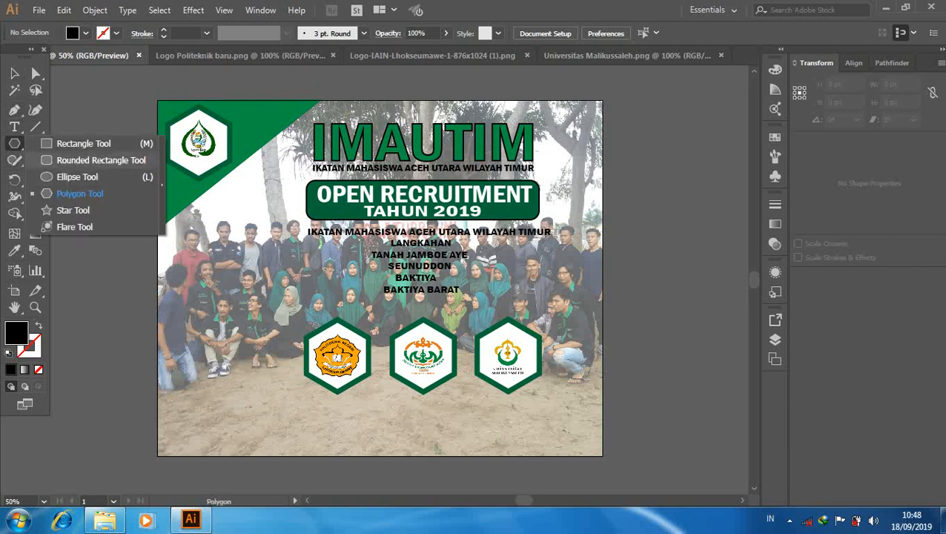
left_click(83, 143)
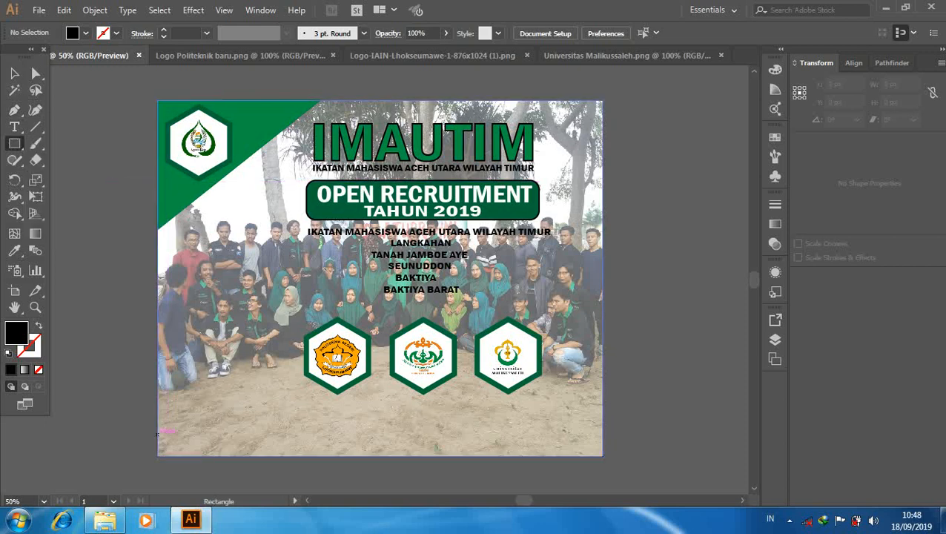
left_click_drag(157, 434, 592, 455)
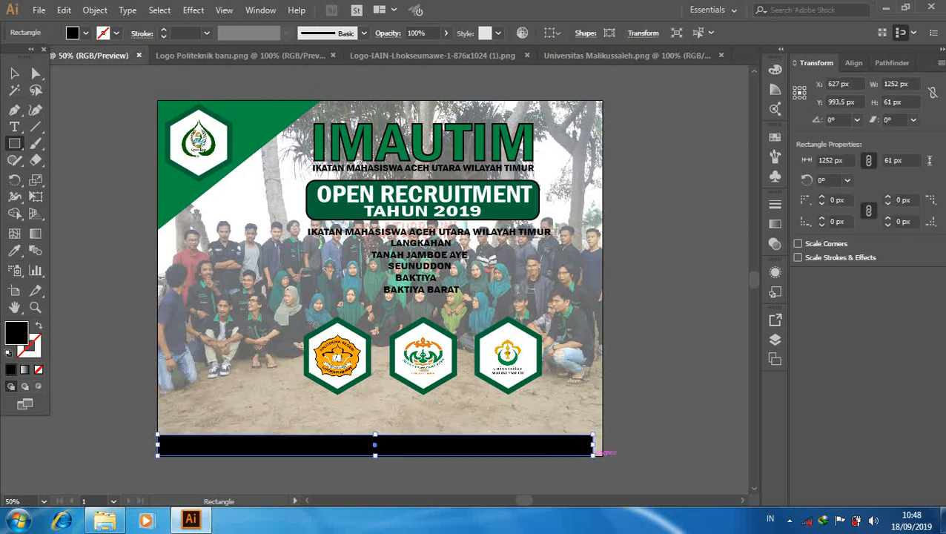
Step: Fill the bar along the poster's lower edge with green and stretch it to about 1279 px wide across the full artboard
key("v")
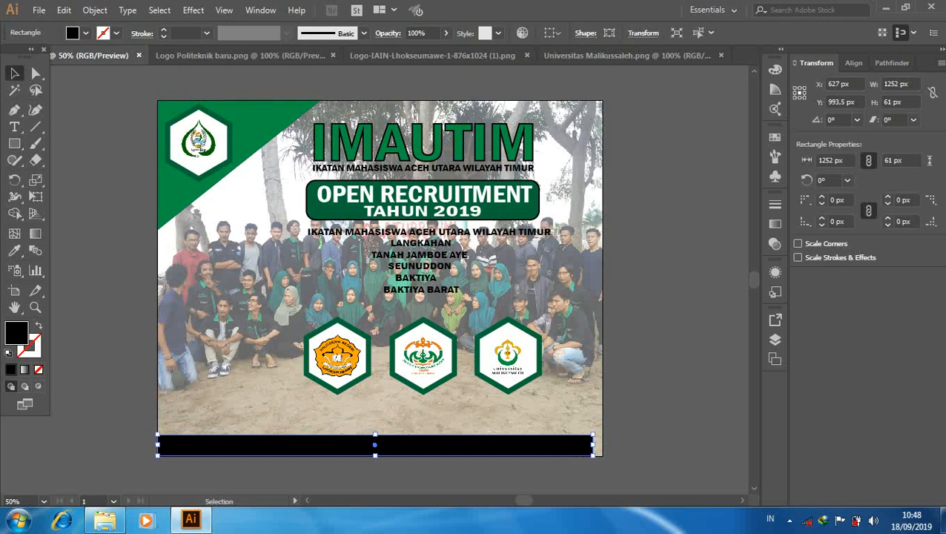
left_click(85, 33)
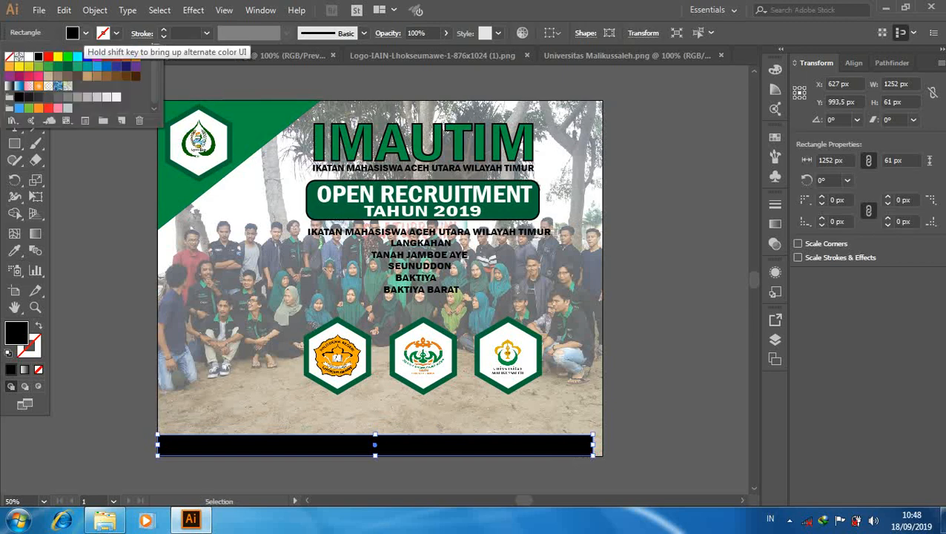
left_click(58, 66)
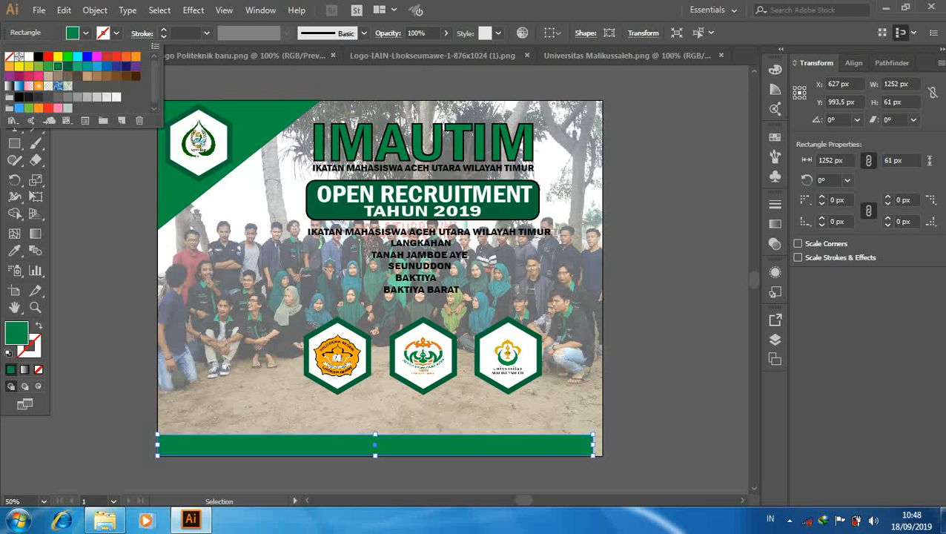
key("Escape")
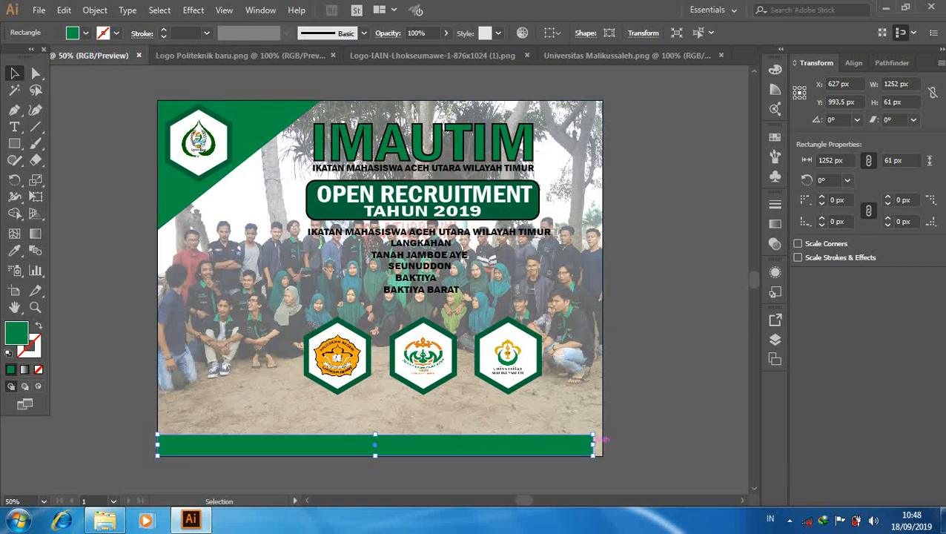
mouse_move(593, 445)
left_mouse_down()
mouse_move(621, 446)
mouse_move(603, 444)
left_mouse_up()
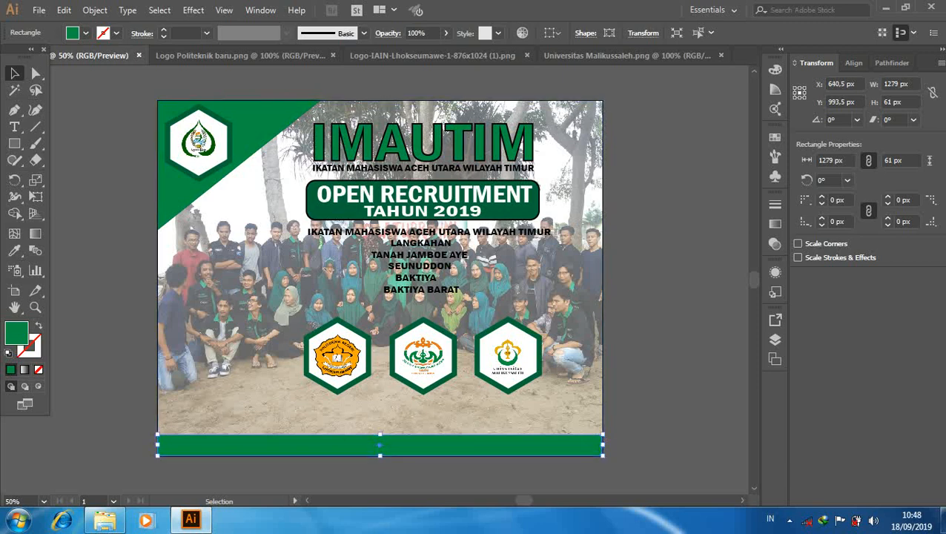
key("ctrl+shift+a")
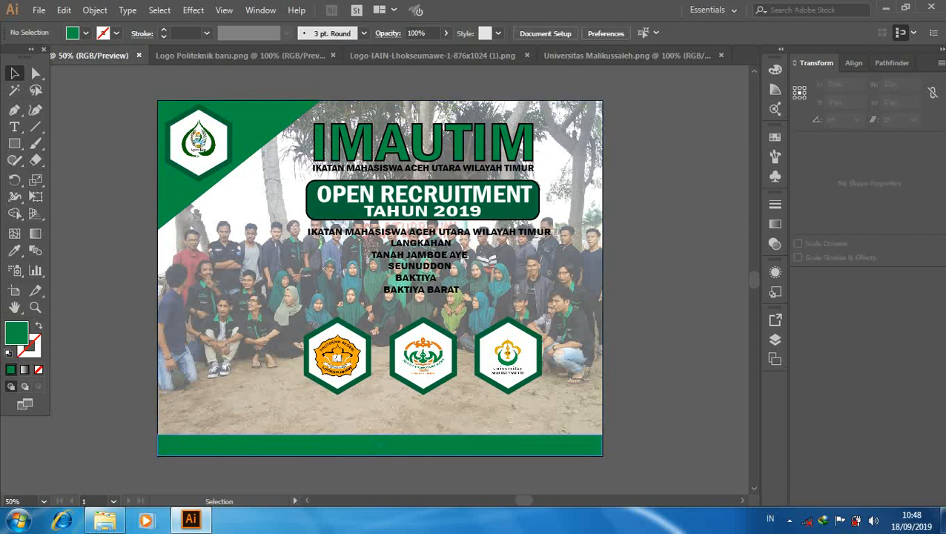
left_click(379, 445)
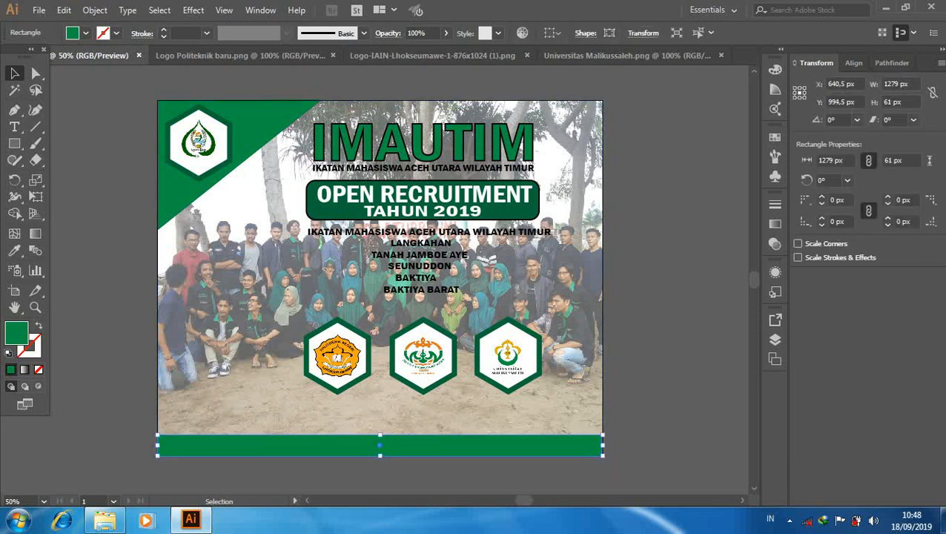
key("ctrl+shift+a")
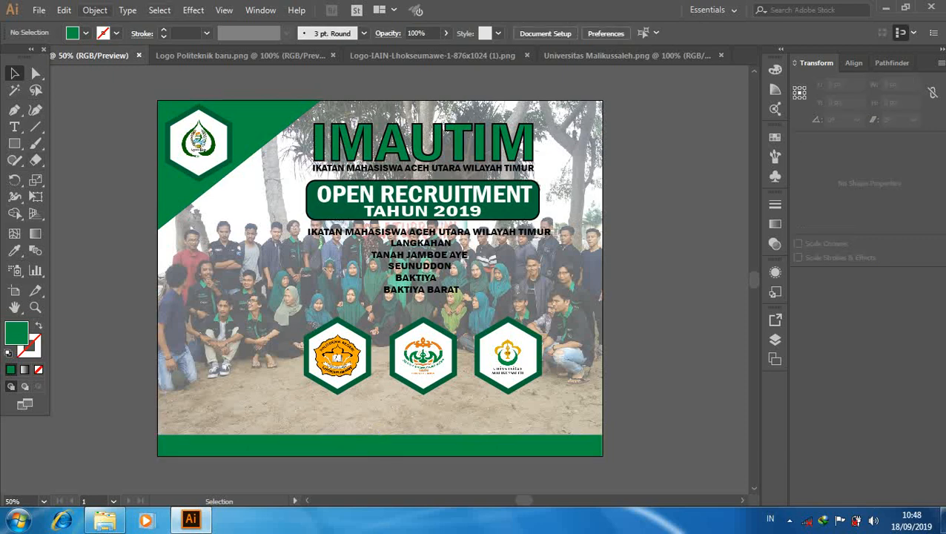
Step: Close the three campus logo documents, keeping only the poster open
left_click(38, 11)
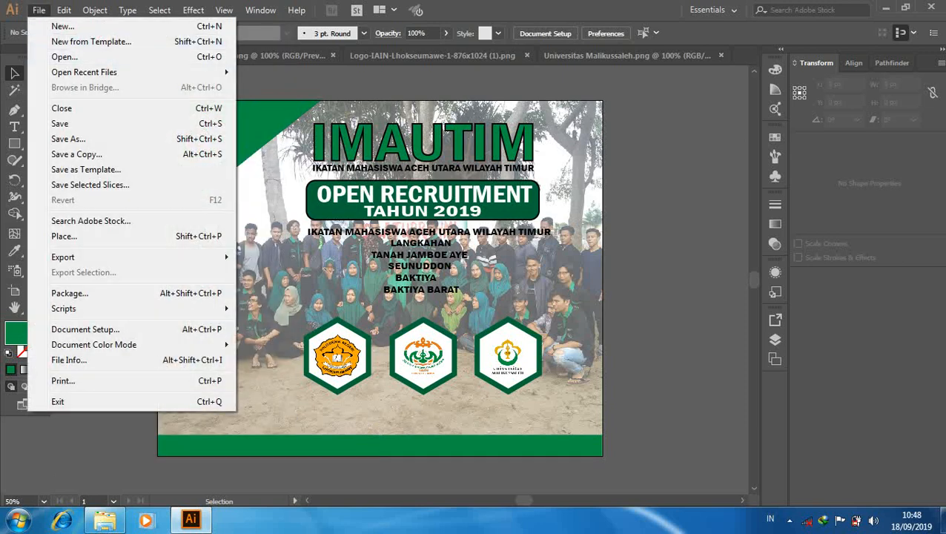
key("Escape")
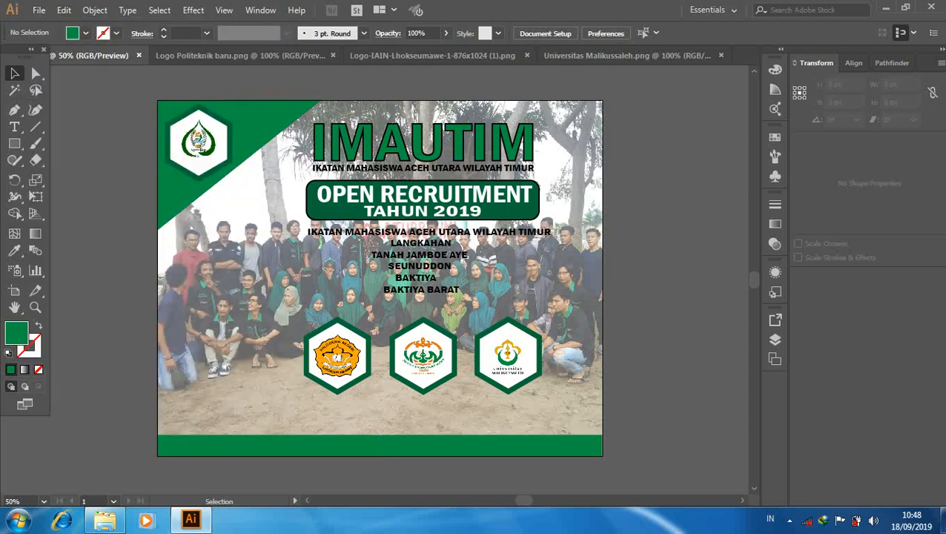
left_click(721, 55)
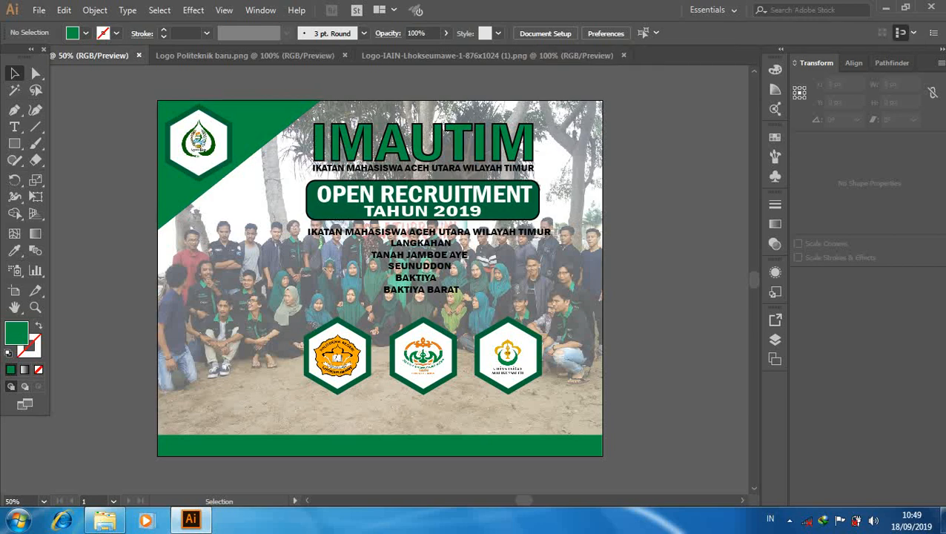
left_click(623, 55)
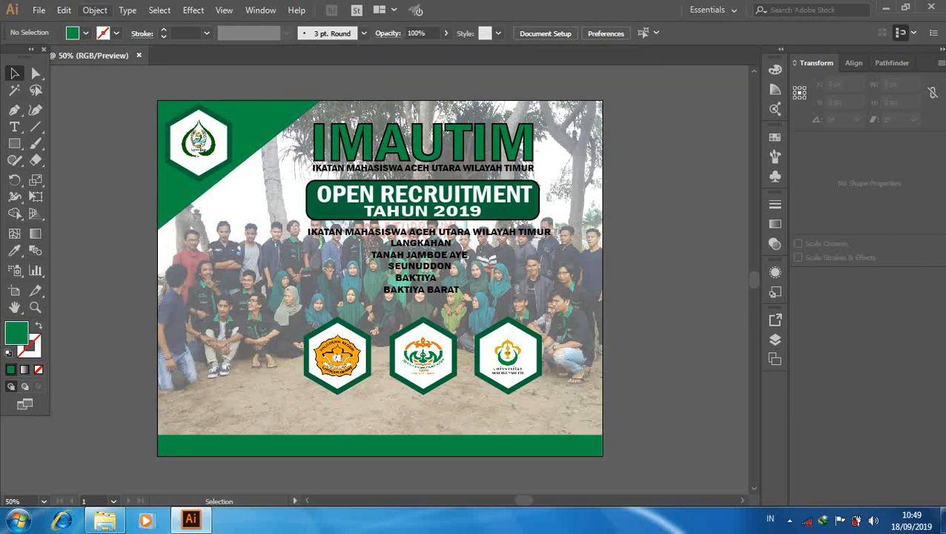
Step: Open the 480px-Facebook_icon.svg and instagram_PNG10 images together from the Ai folder
left_click(38, 10)
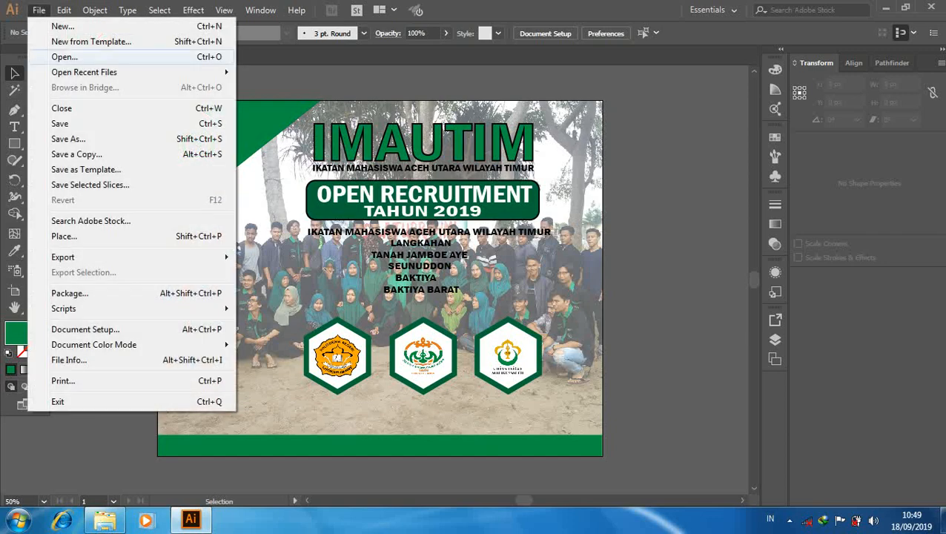
left_click(64, 56)
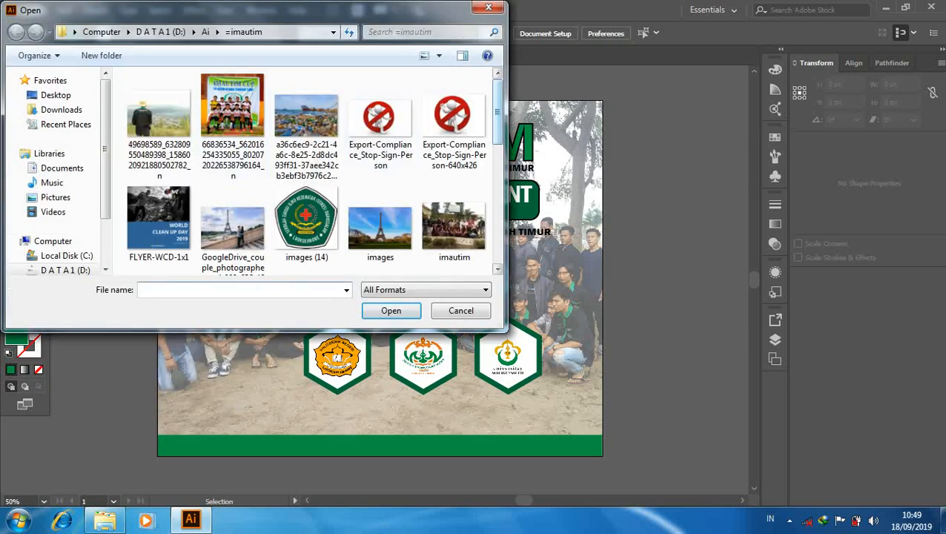
scroll(356, 126, "down", 5)
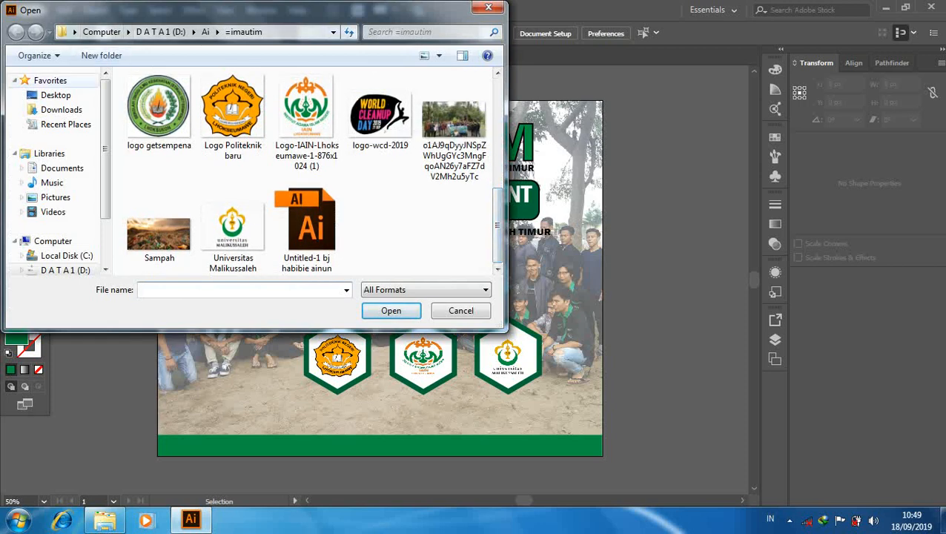
left_click(206, 32)
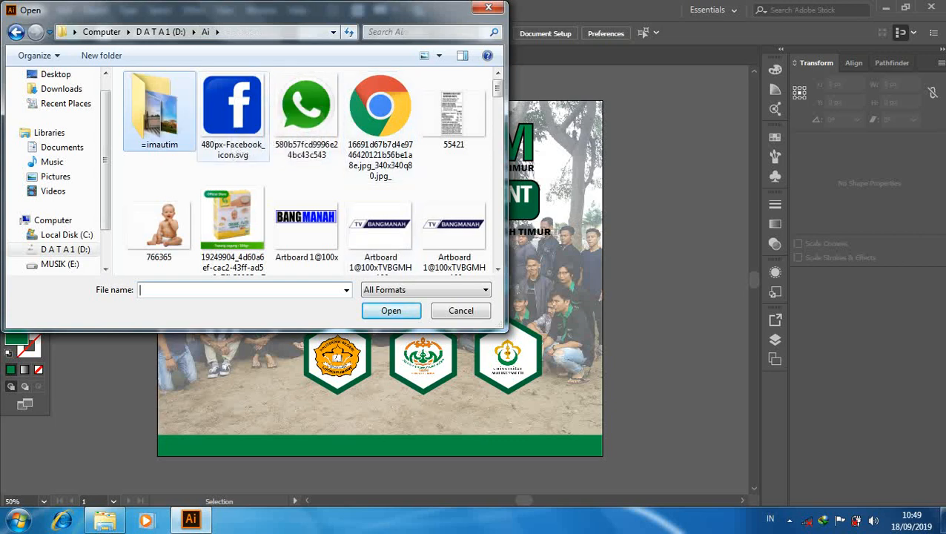
left_click(233, 111)
scroll(308, 170, "down", 10)
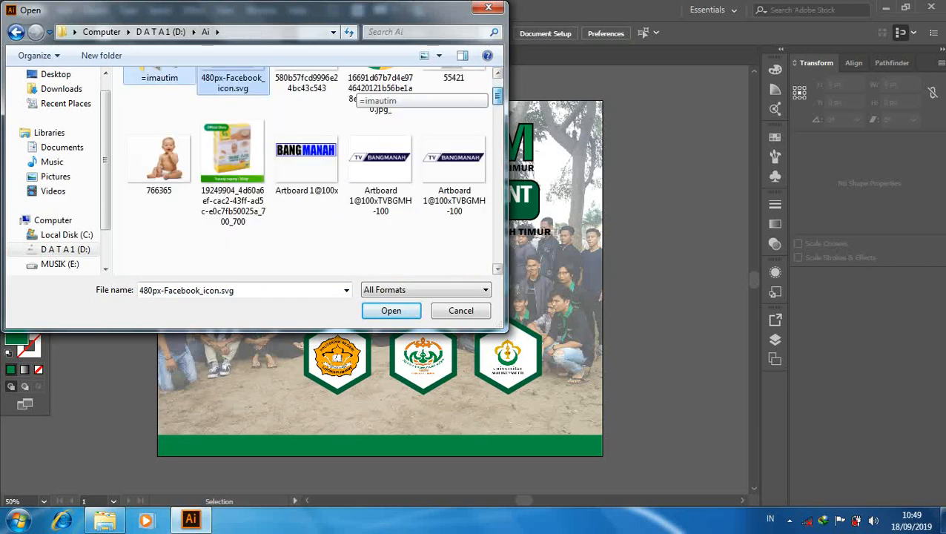
scroll(160, 156, "down", 6)
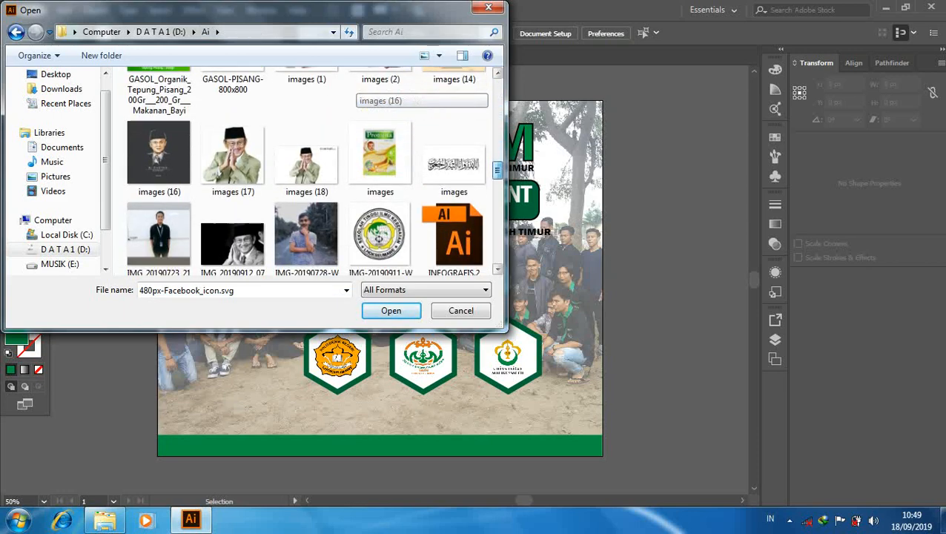
left_click(159, 152, "ctrl")
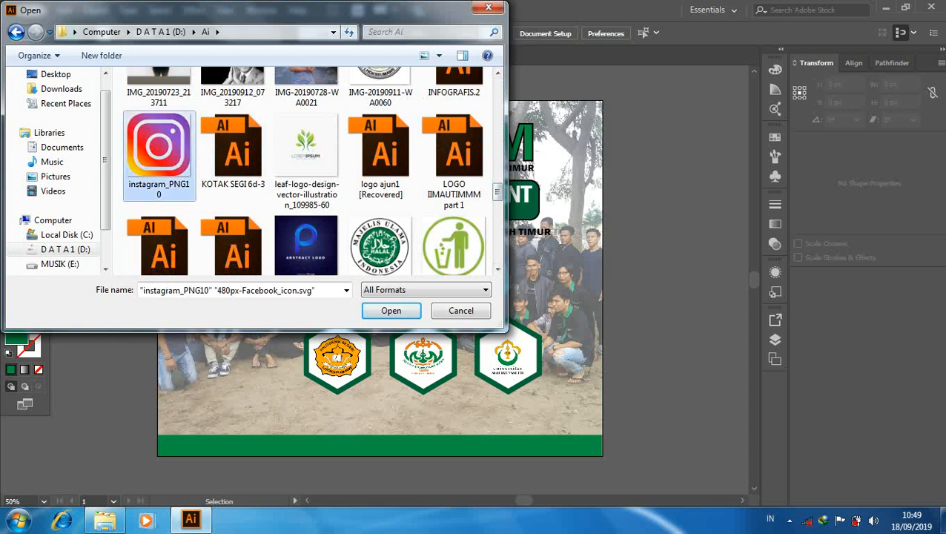
key("Return")
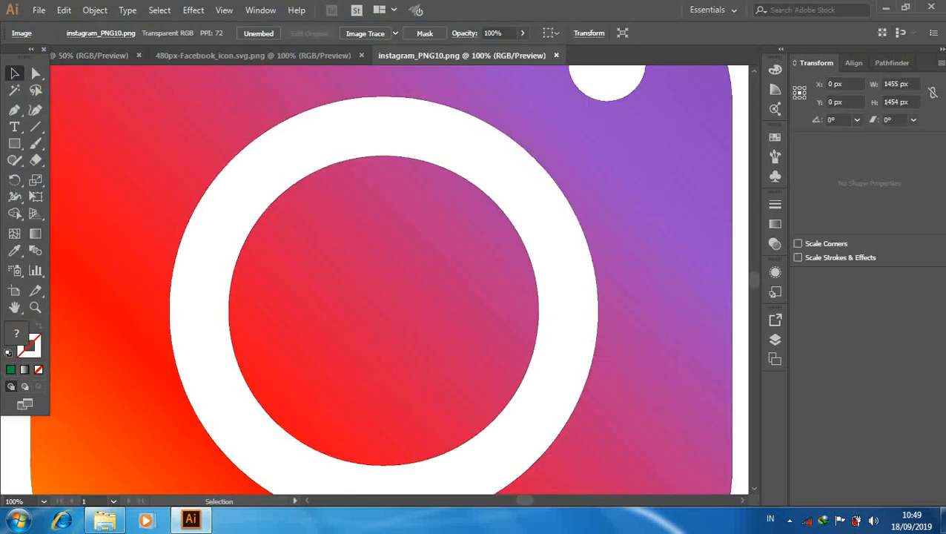
Step: Bring the Instagram icon into the poster and shrink it to about 43 x 40 px near the green bar's left end
left_click_drag(428, 142, 219, 371)
left_click_drag(297, 390, 431, 221)
left_click_drag(556, 172, 469, 149)
left_click_drag(444, 364, 478, 259)
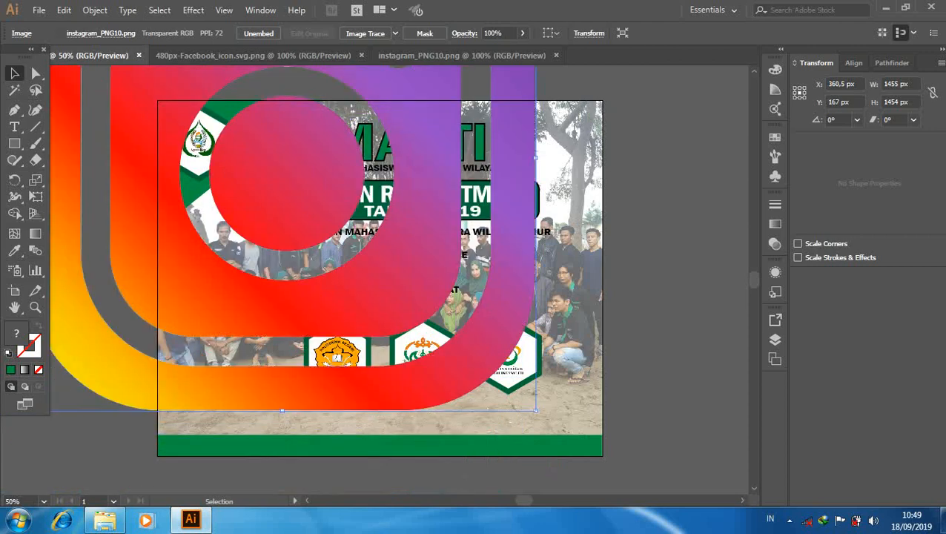
left_click_drag(534, 409, 157, 126)
left_click_drag(113, 83, 292, 290)
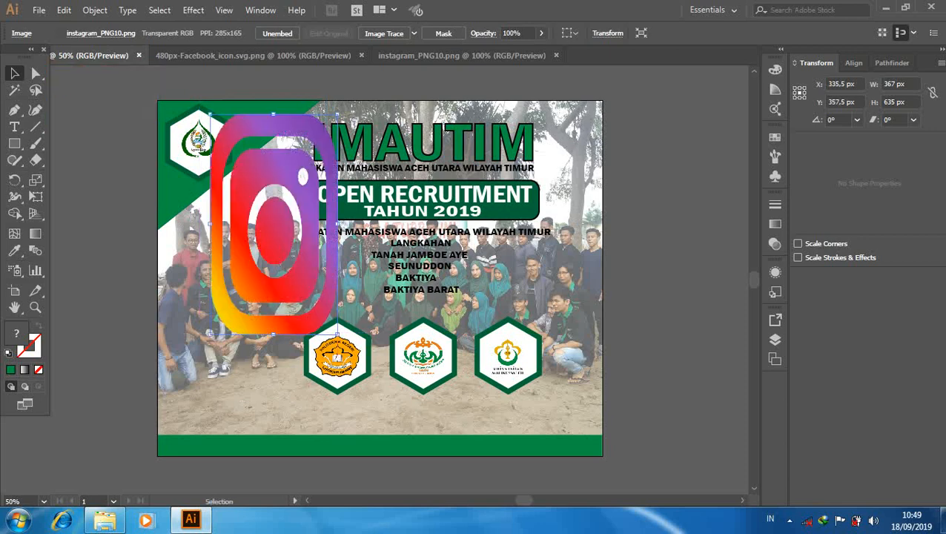
left_click_drag(211, 112, 183, 444)
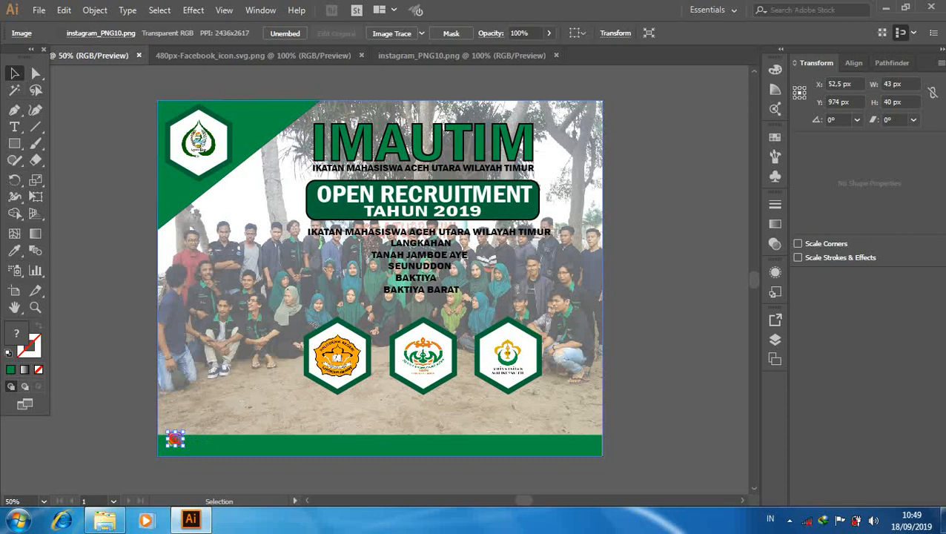
Step: Nudge the Instagram icon down until it is vertically centered in the green bar, and deselect it
key("Down")
key("Down")
key("Down")
key("Down")
key("Down")
key("Down")
key("Down")
key("Down")
key("Down")
key("Down")
key("Down")
key("Down")
key("Down")
key("Down")
key("Down")
key("Down")
key("Down")
key("Down")
key("Down")
key("Down")
key("Down")
key("Down")
left_click(133, 422)
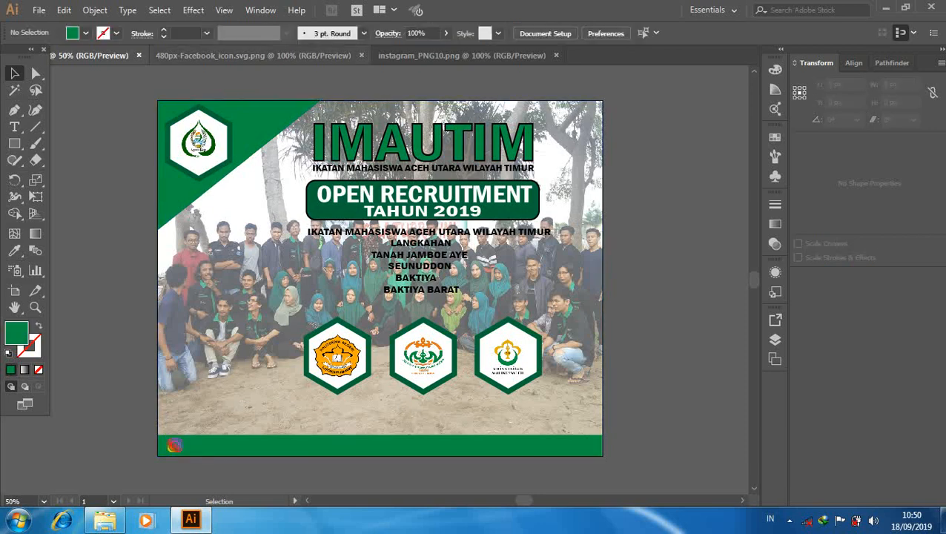
Step: Bring the Facebook icon into the poster and fit it in the green bar at about 47 x 40 px, centered at X 495.5, Y 993 px
left_click(253, 55)
left_click_drag(423, 191, 384, 356)
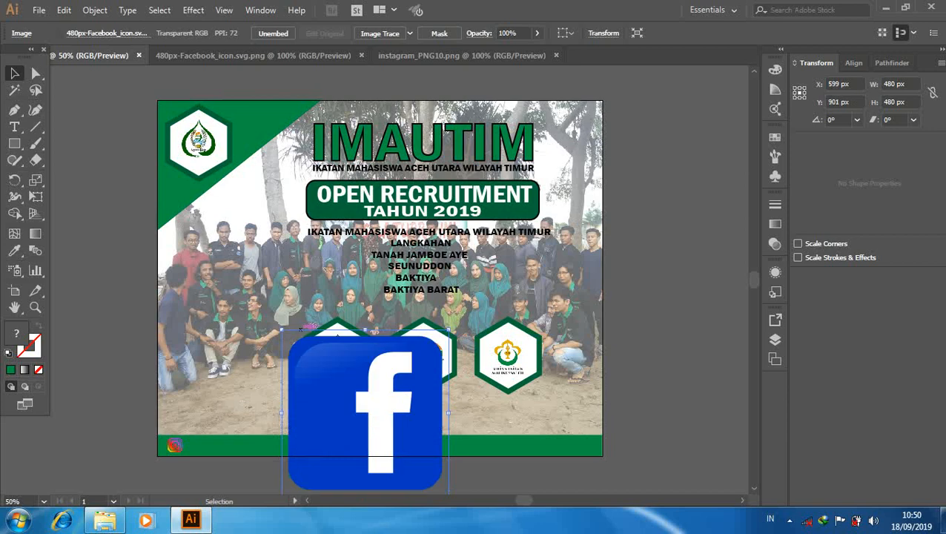
left_click_drag(281, 329, 338, 450)
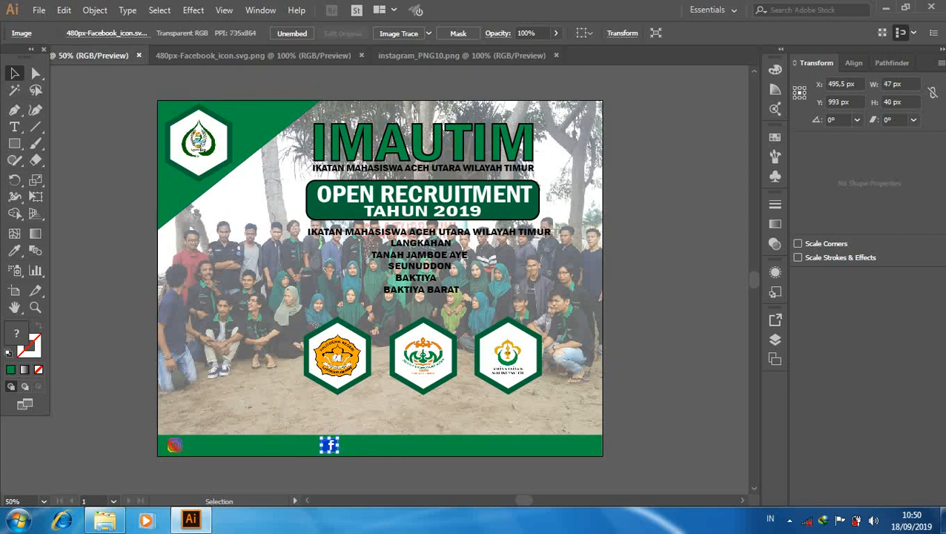
left_click(348, 446)
left_click(330, 445)
key("ctrl+shift+a")
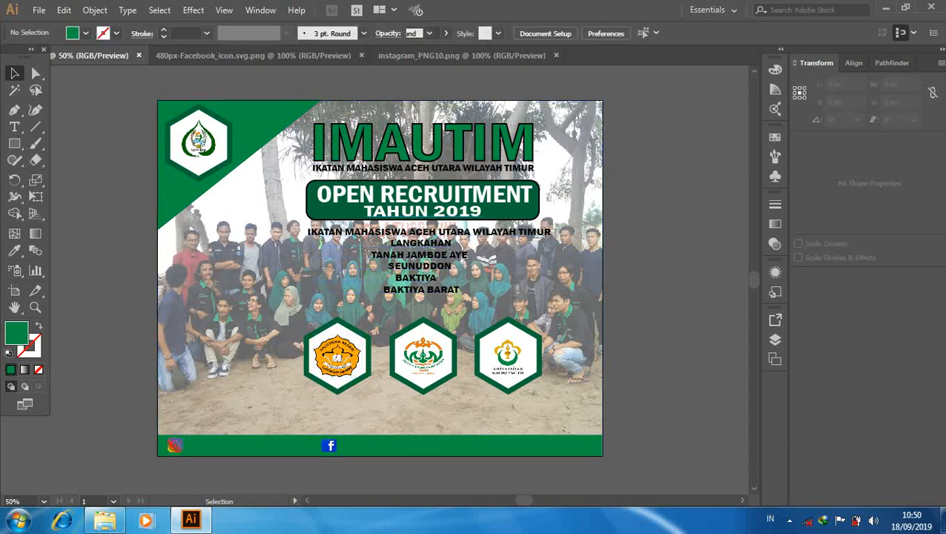
Step: Duplicate the white TAHUN 2019 text and place the copy just above the green bar at about X 336, Y 912.5 px
left_click(422, 211)
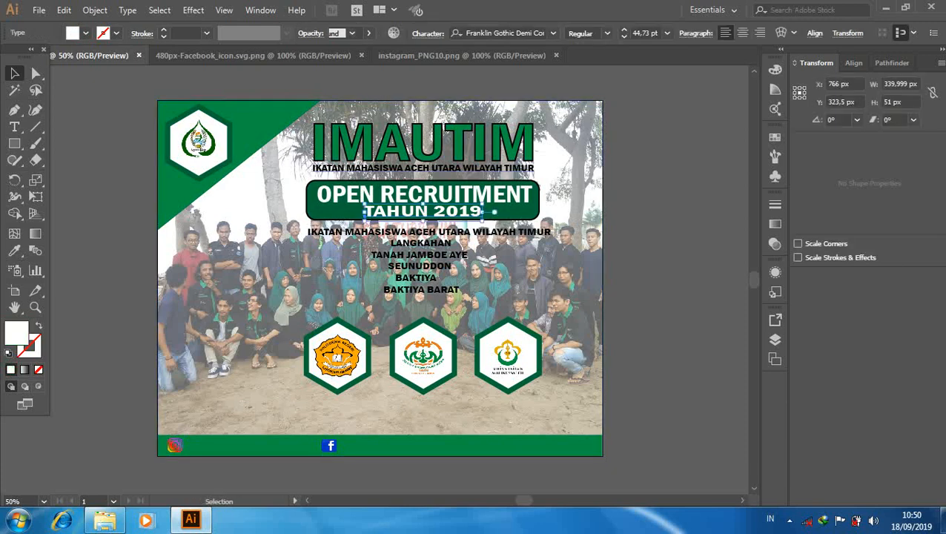
left_click_drag(423, 211, 394, 242)
key("ctrl+z")
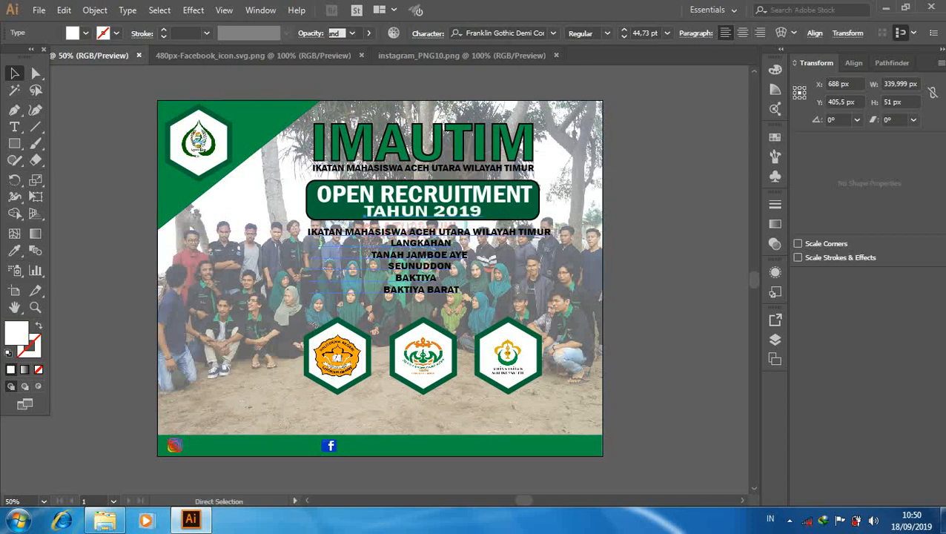
key("ctrl+v")
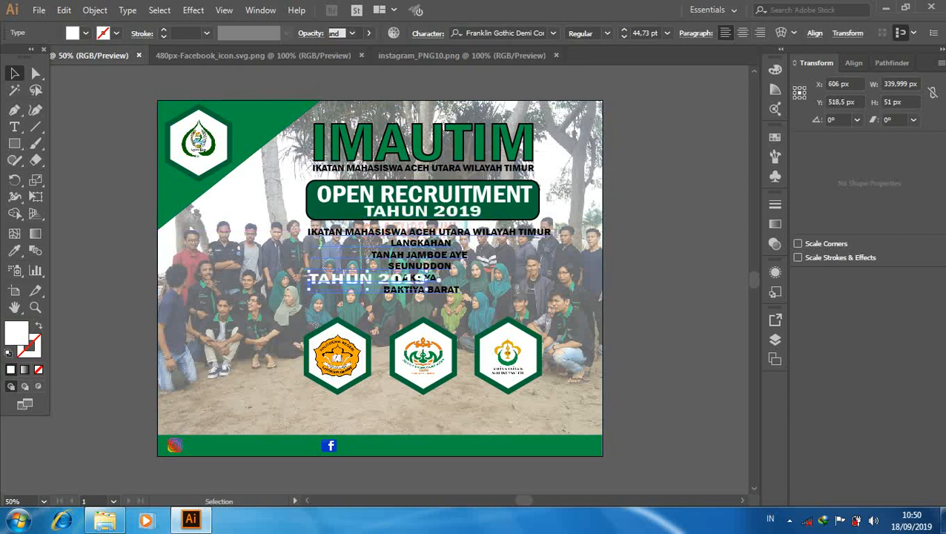
left_click_drag(412, 275, 327, 414)
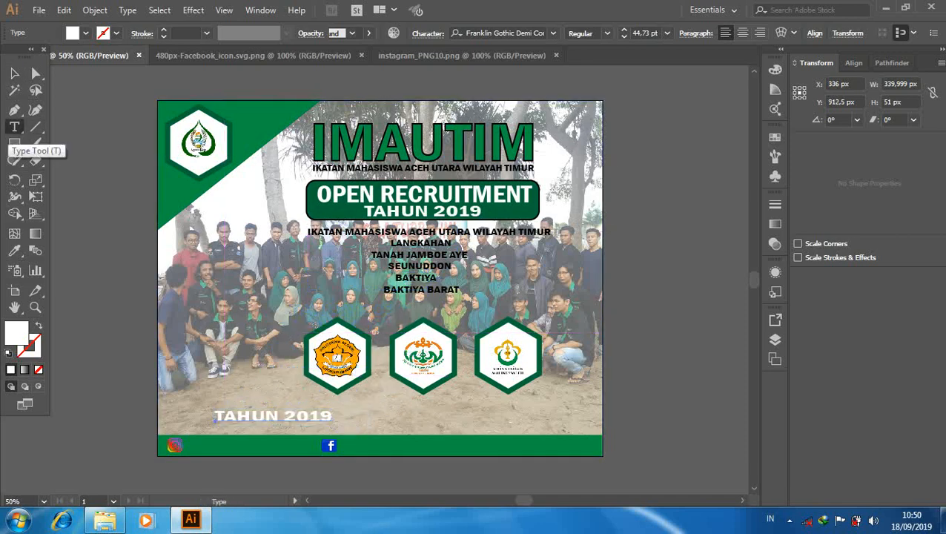
Step: Replace the wording of the white TAHUN 2019 copy above the green bar with IMAUTIM_
left_click(14, 127)
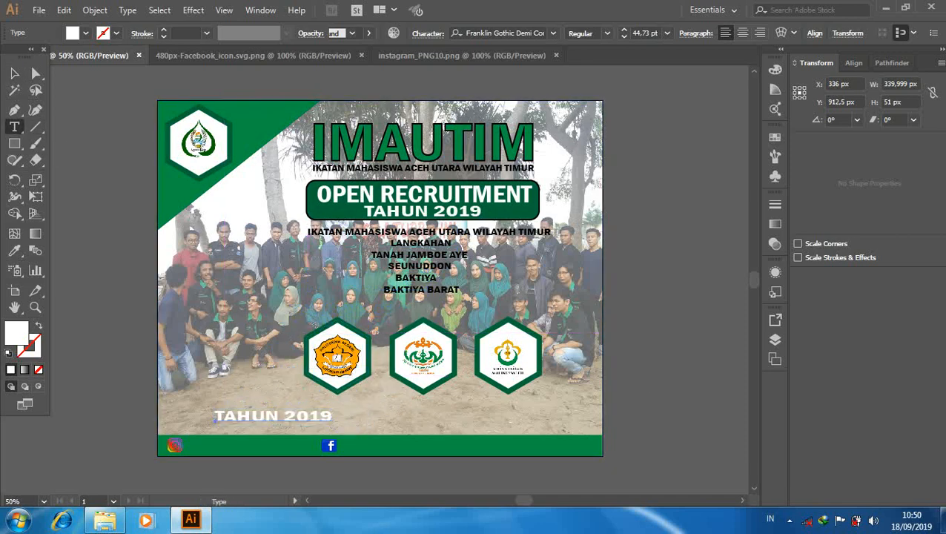
left_click(331, 415)
key("BackSpace")
key("BackSpace")
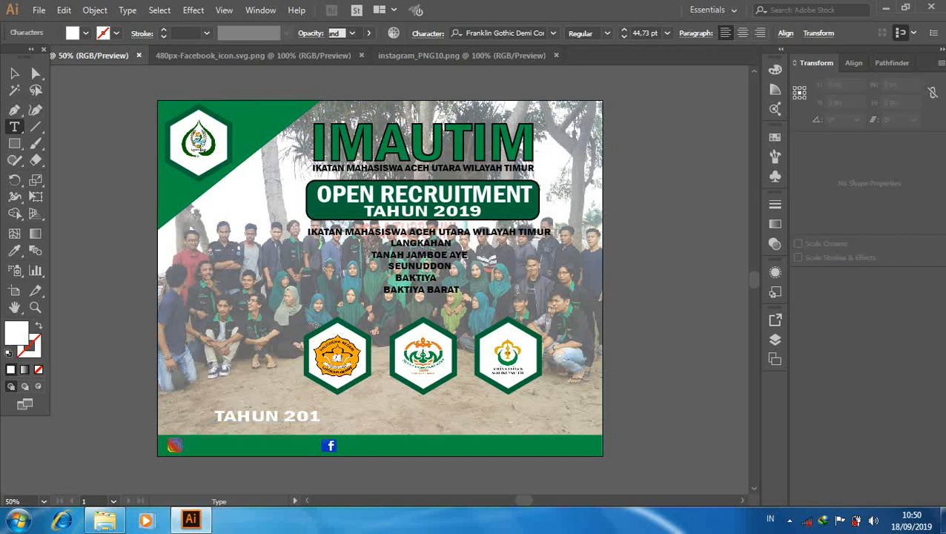
left_click(265, 415)
key("BackSpace")
key("BackSpace")
key("BackSpace")
key("BackSpace")
key("BackSpace")
key("BackSpace")
key("BackSpace")
key("BackSpace")
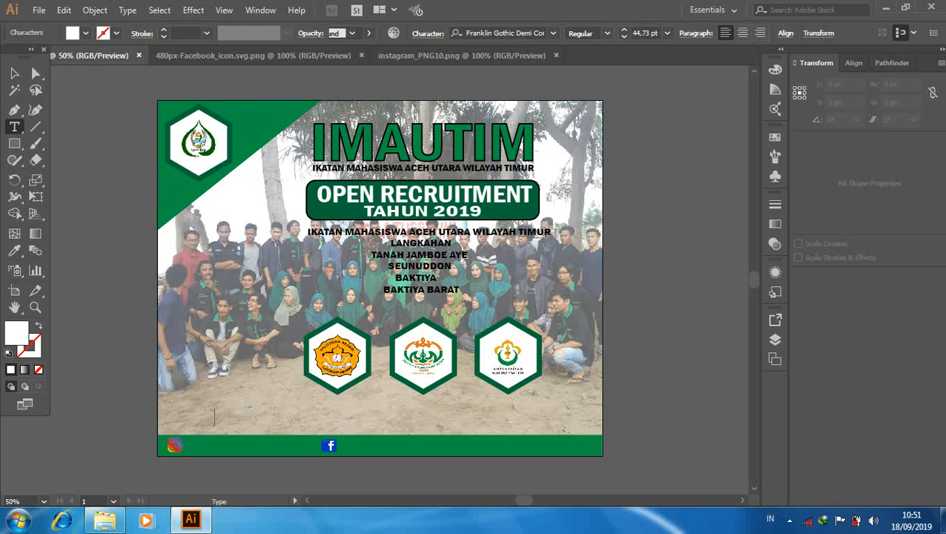
type("IMAUTIM_")
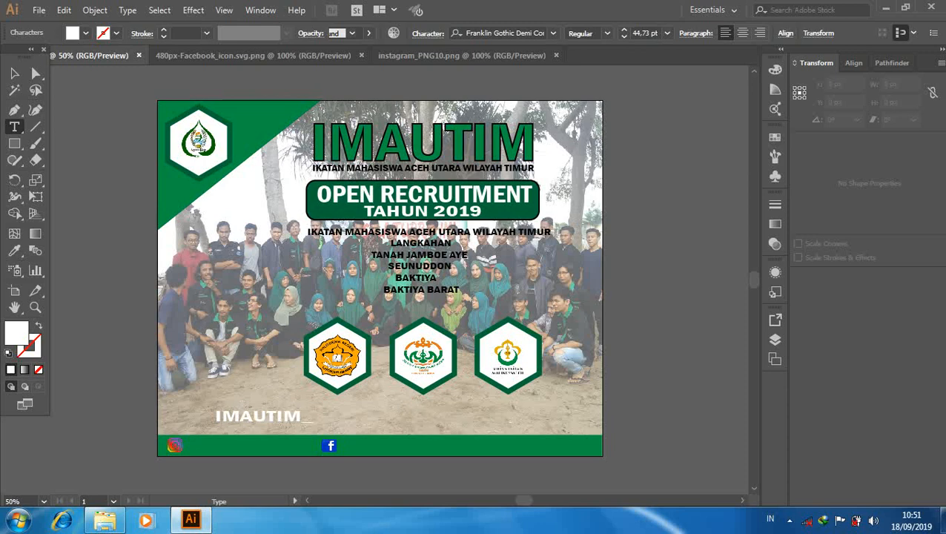
key("Escape")
key("Escape")
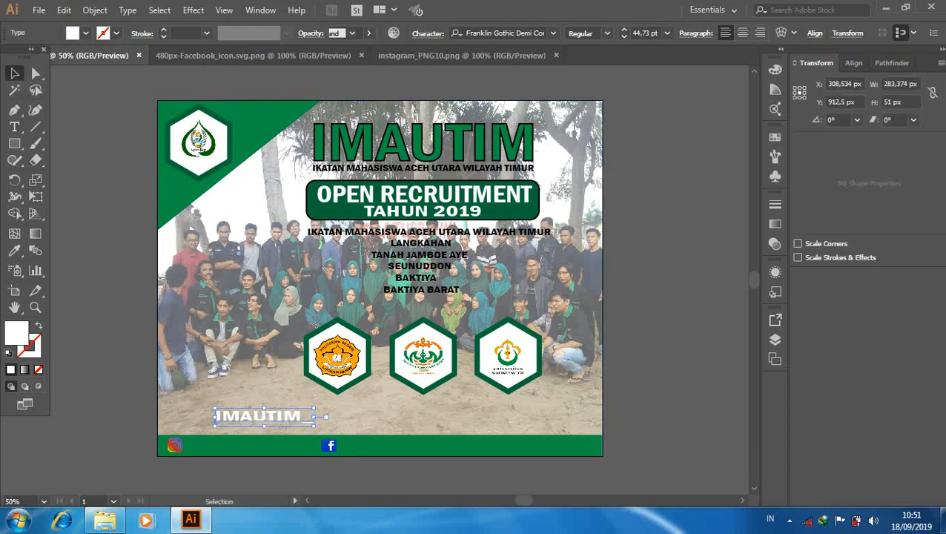
Step: Move the IMAUTIM_ text into the green bar beside the Instagram icon, at about X 222.5, Y 1001.5 px, and deselect it
left_click_drag(213, 420, 181, 452)
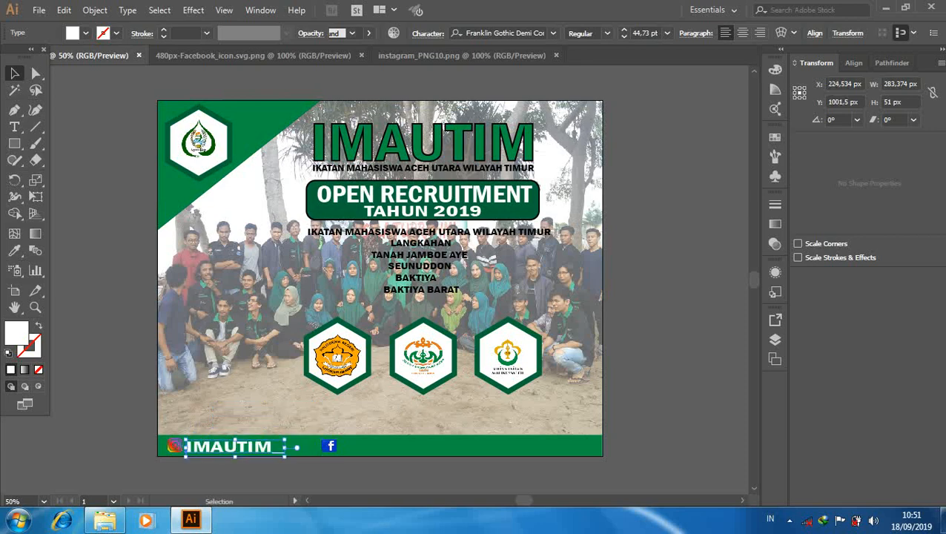
key("Left")
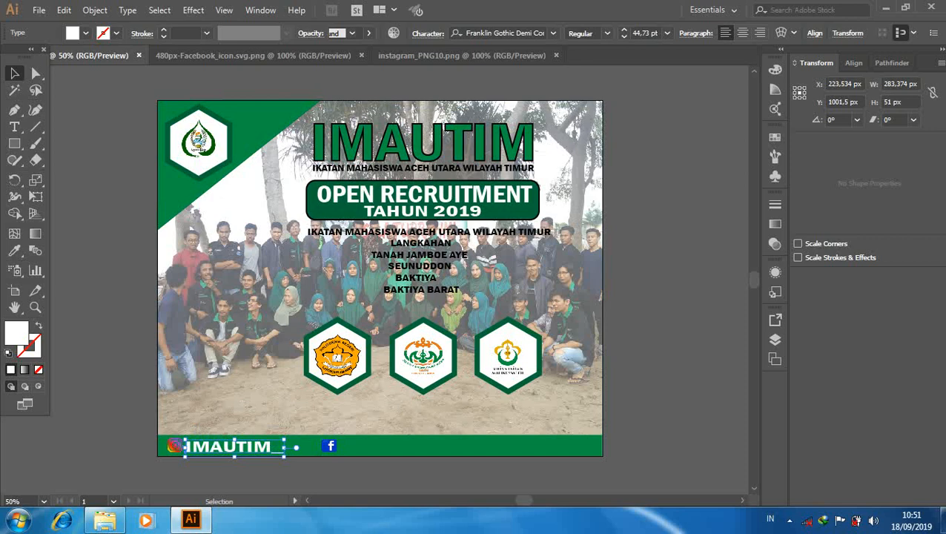
key("ctrl+shift+a")
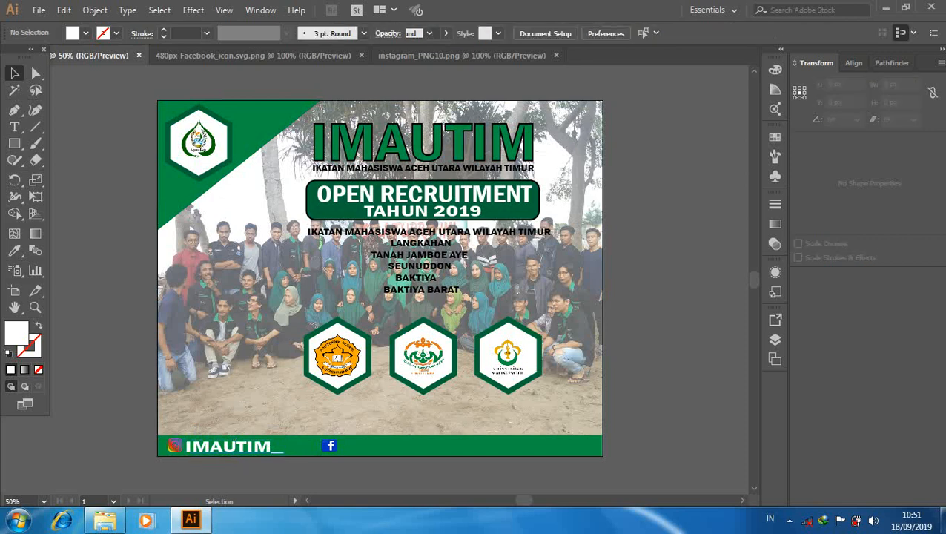
Step: Shrink the IMAUTIM_ text to about 244 x 39 px and nudge it to about X 201, Y 998.5 px beside the Instagram icon
left_click(233, 446)
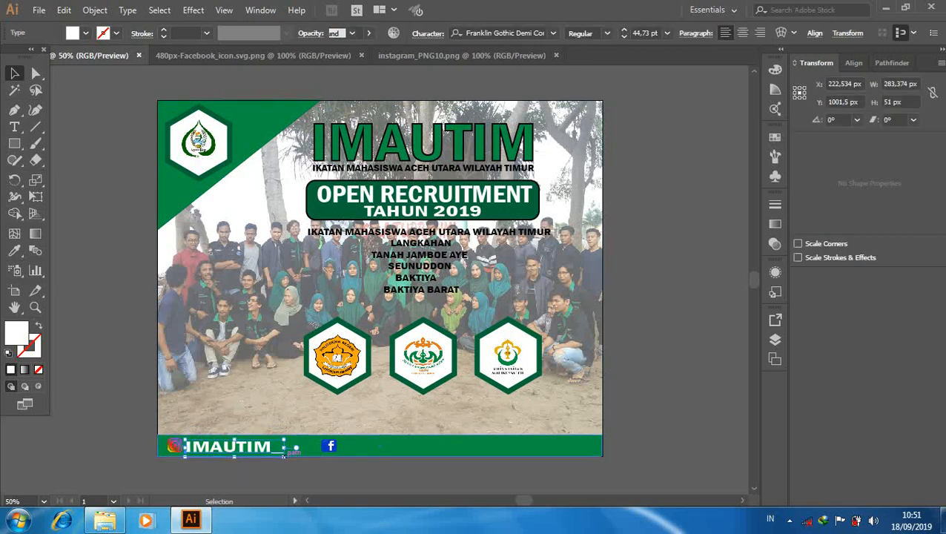
left_click_drag(284, 454, 269, 454)
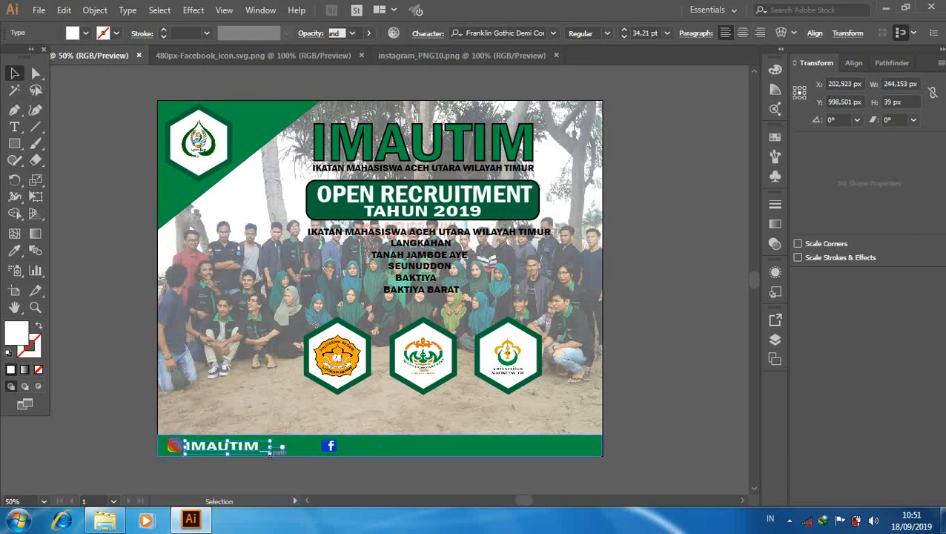
key("Up")
key("Left")
key("Left")
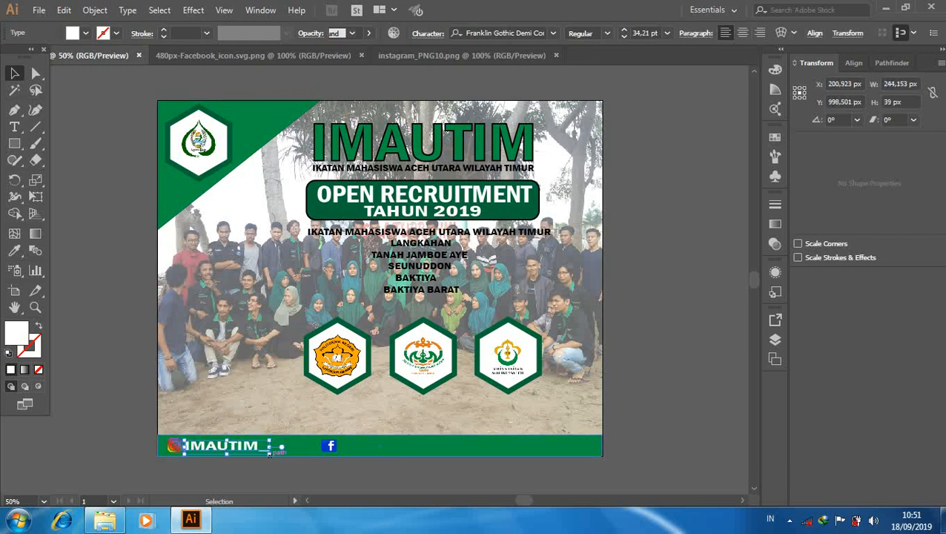
key("ctrl+shift+a")
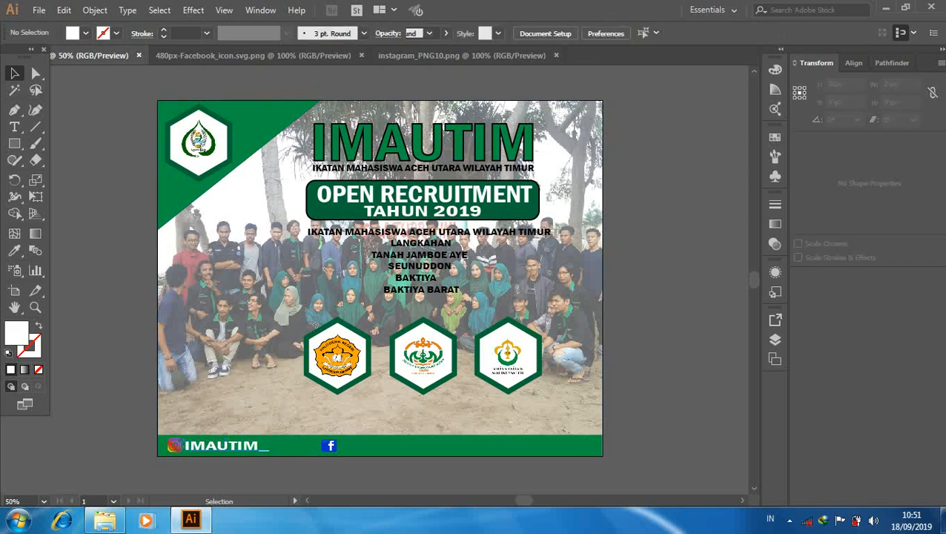
Step: Duplicate the IMAUTIM_ text and place the copy beside the Facebook icon at about X 641, Y 1001.5 px
left_click(226, 445)
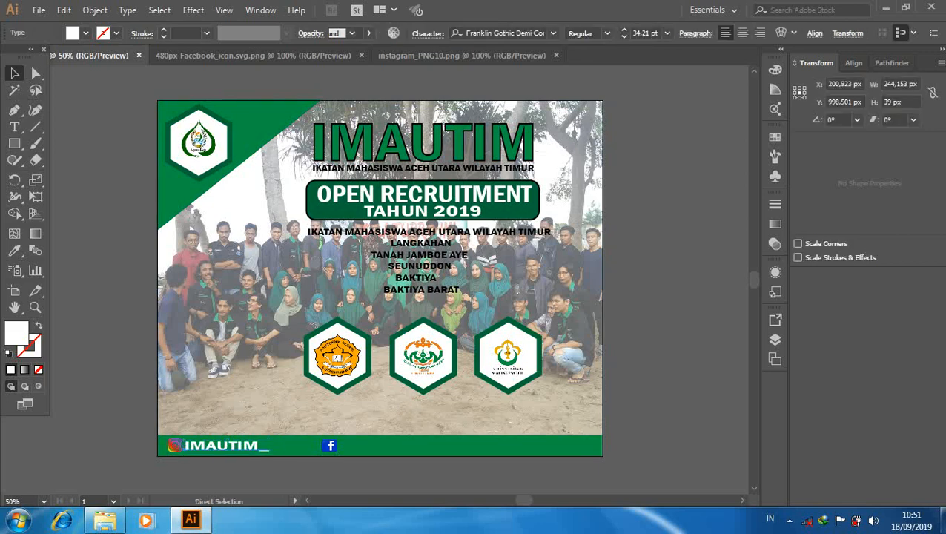
key("ctrl+c")
key("ctrl+v")
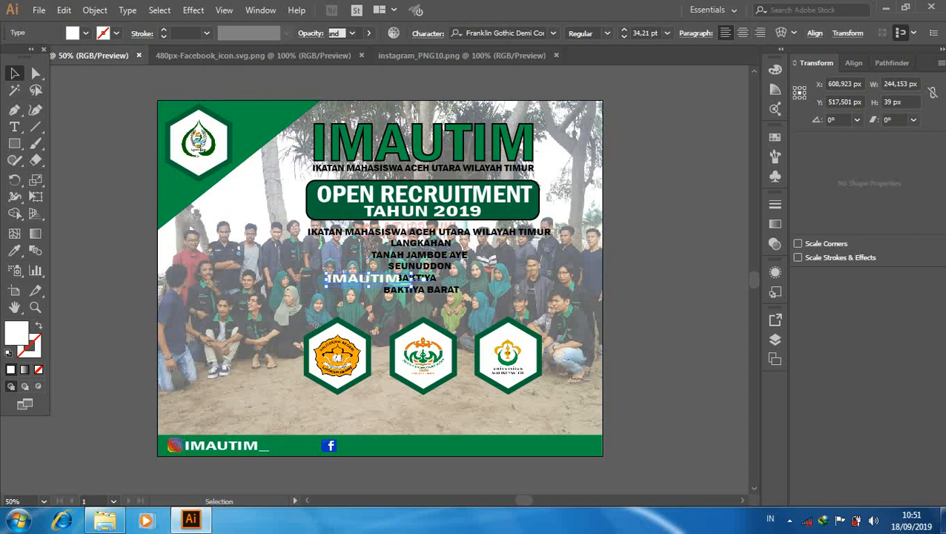
left_click_drag(323, 276, 335, 448)
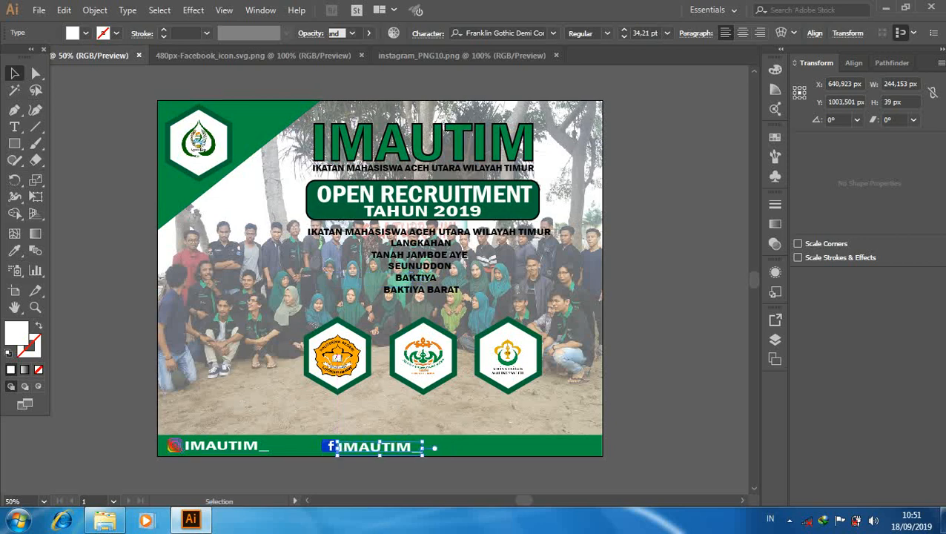
key("Down")
key("ctrl+shift+a")
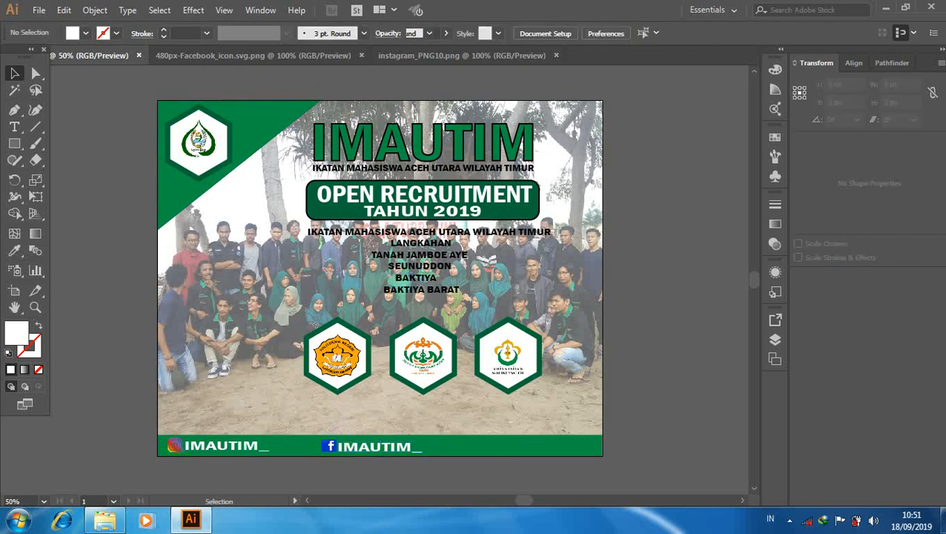
left_click(374, 447)
key("Up")
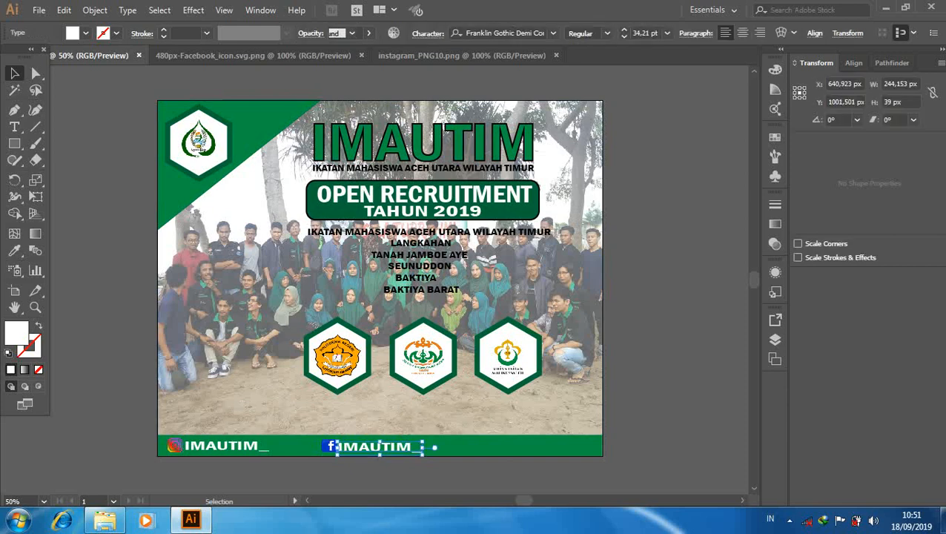
Step: Change the text beside the Facebook icon to IMAUTIM ACEH
left_click(14, 126)
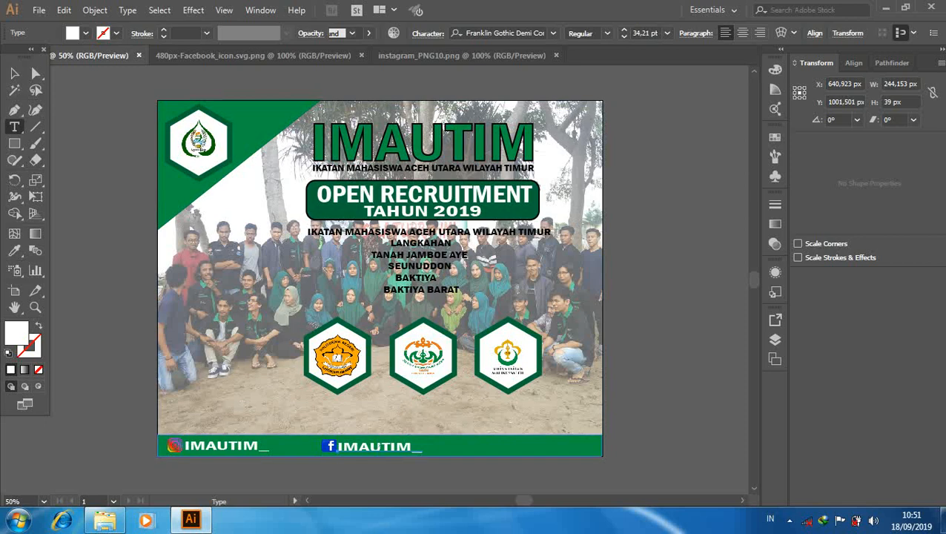
left_click(422, 446)
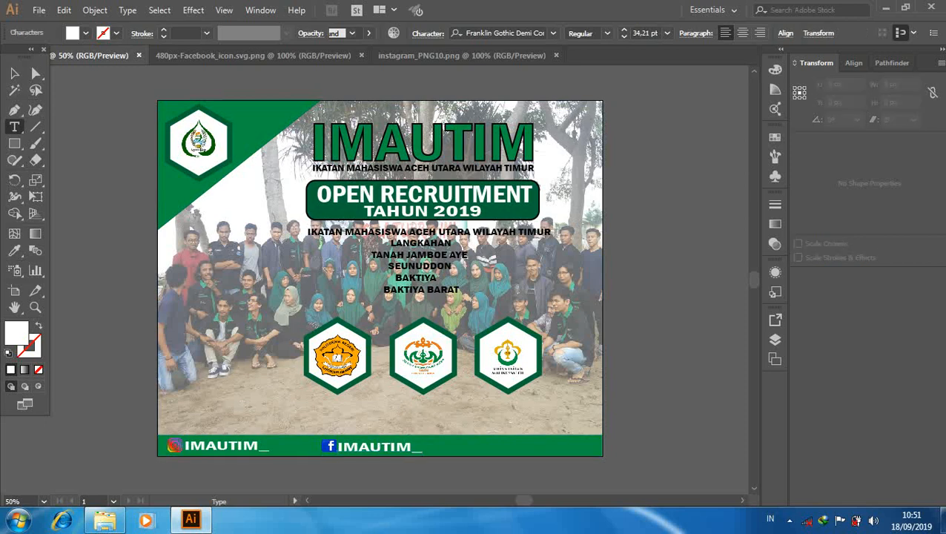
key("BackSpace")
key("BackSpace")
key("BackSpace")
key("BackSpace")
key("BackSpace")
key("BackSpace")
key("BackSpace")
key("BackSpace")
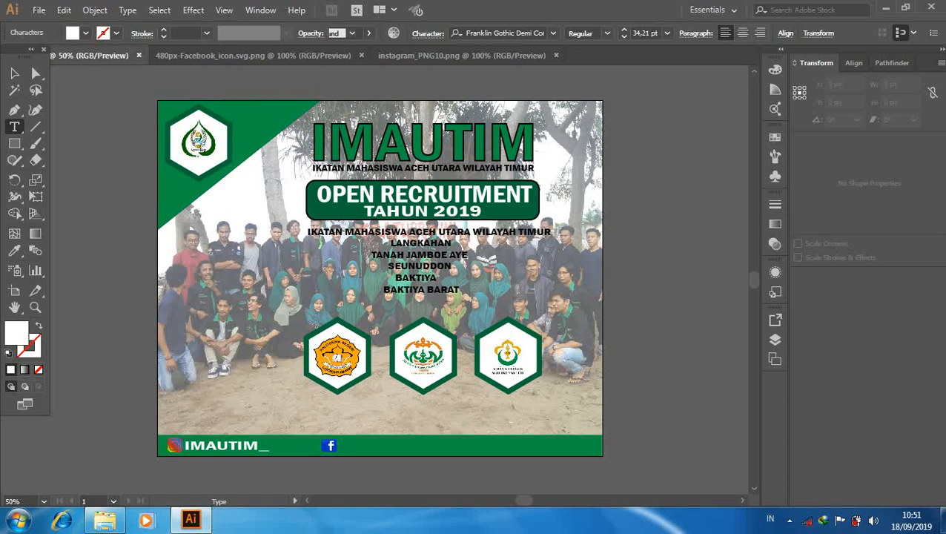
type("IMAUTIM AC")
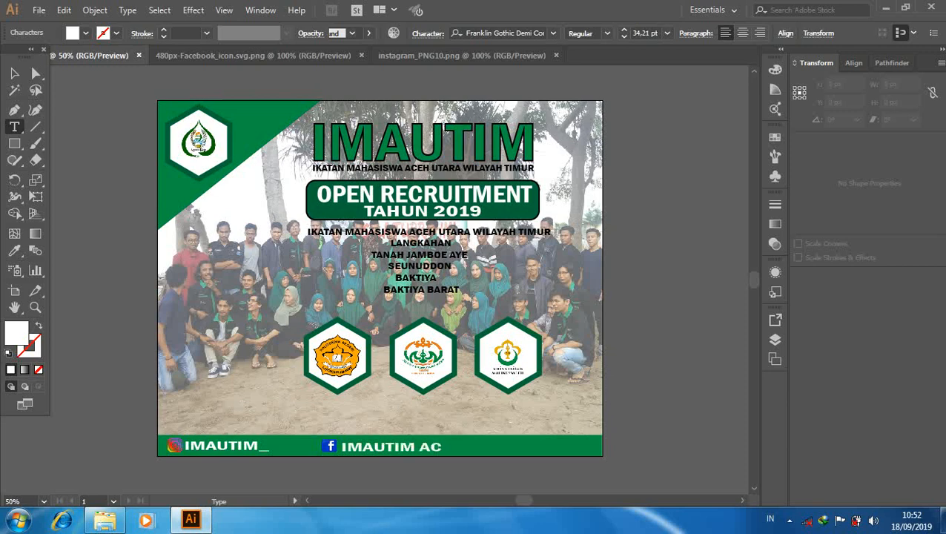
type("EH")
left_click(14, 73)
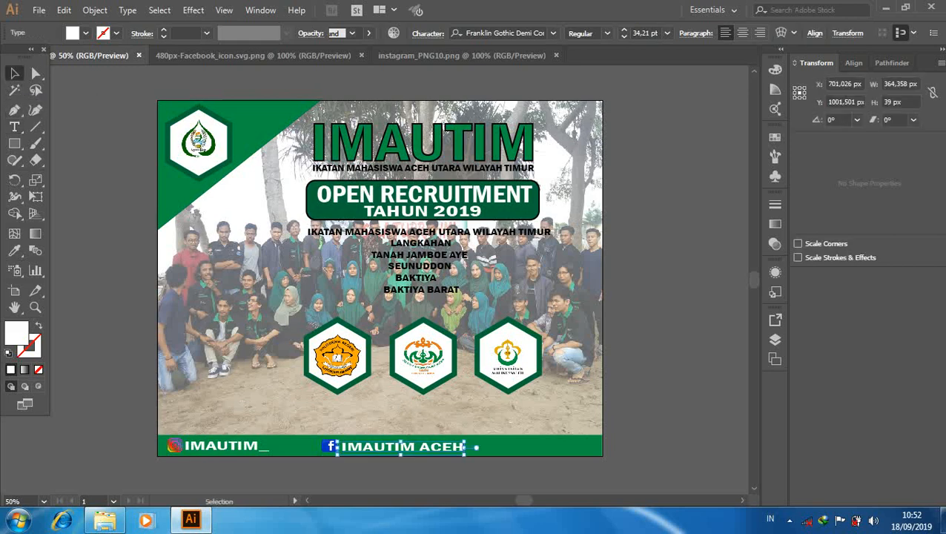
Step: Nudge the IMAUTIM ACEH text up and closer to the Facebook icon, to about X 695, Y 1000.5 px
key("Up")
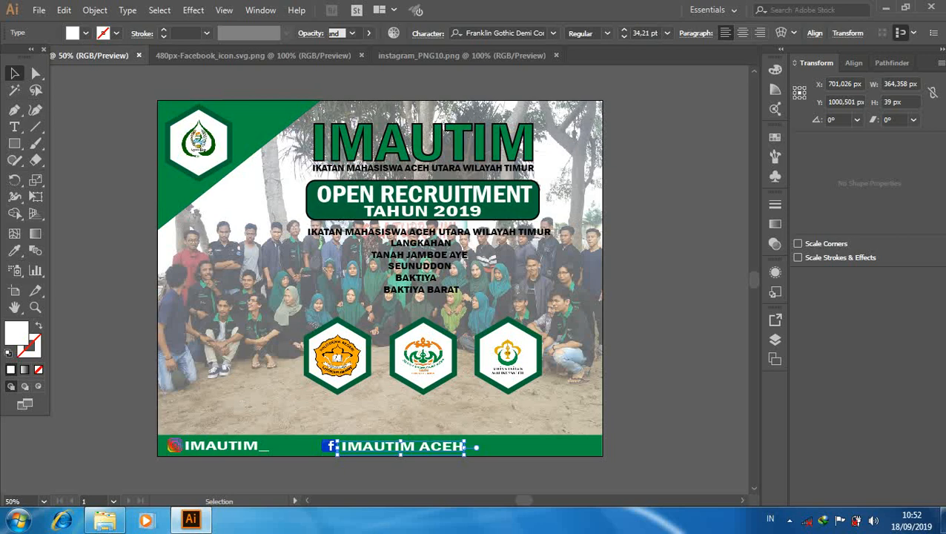
key("ctrl+shift+a")
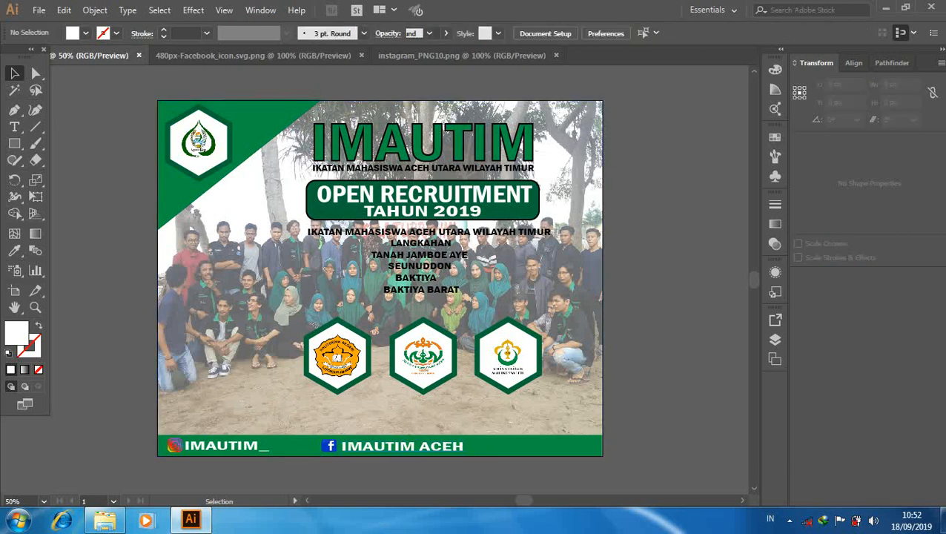
key("ctrl+z")
key("Left")
key("Left")
key("Left")
key("Left")
key("Left")
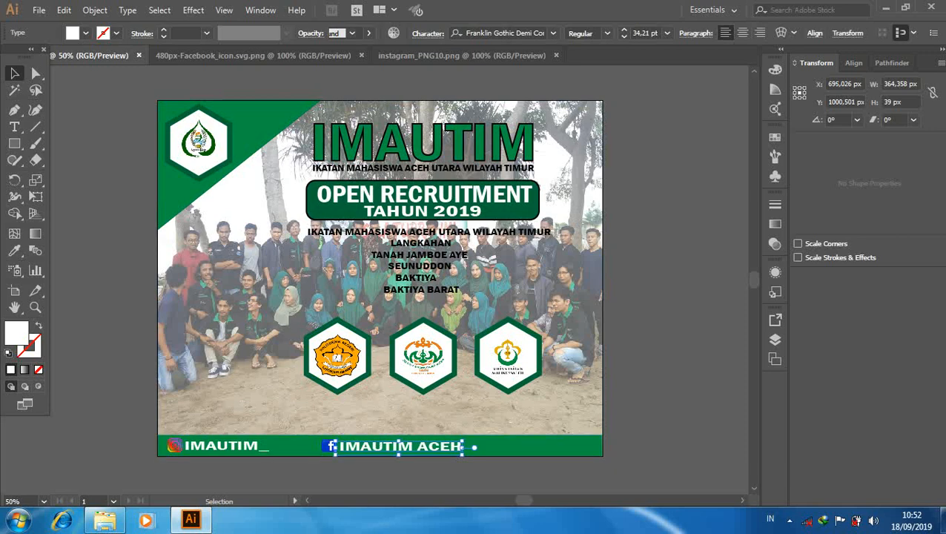
key("ctrl+shift+a")
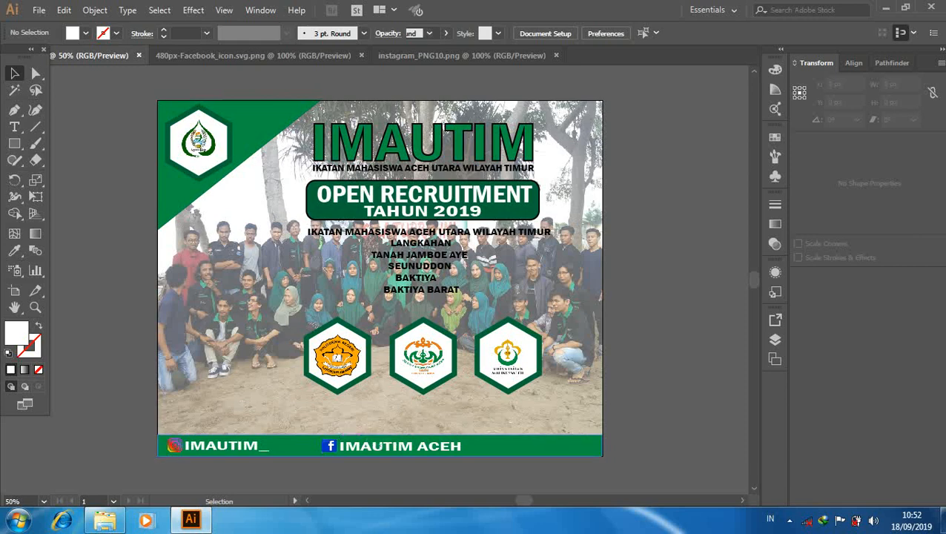
Step: Shift the Facebook icon left to about X 406.5, Y 995 px and the IMAUTIM ACEH text to about X 615, Y 998.5 px
left_click(398, 446)
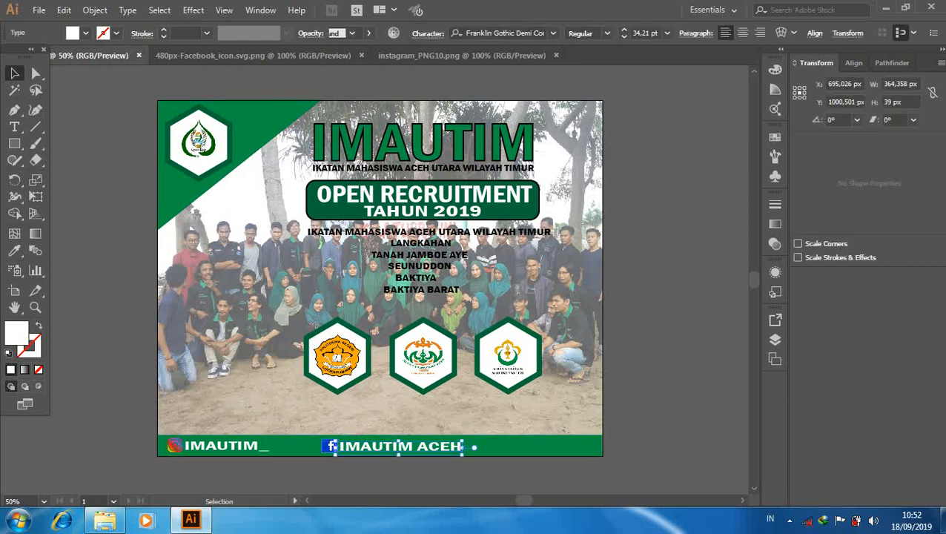
left_click_drag(332, 446, 298, 445)
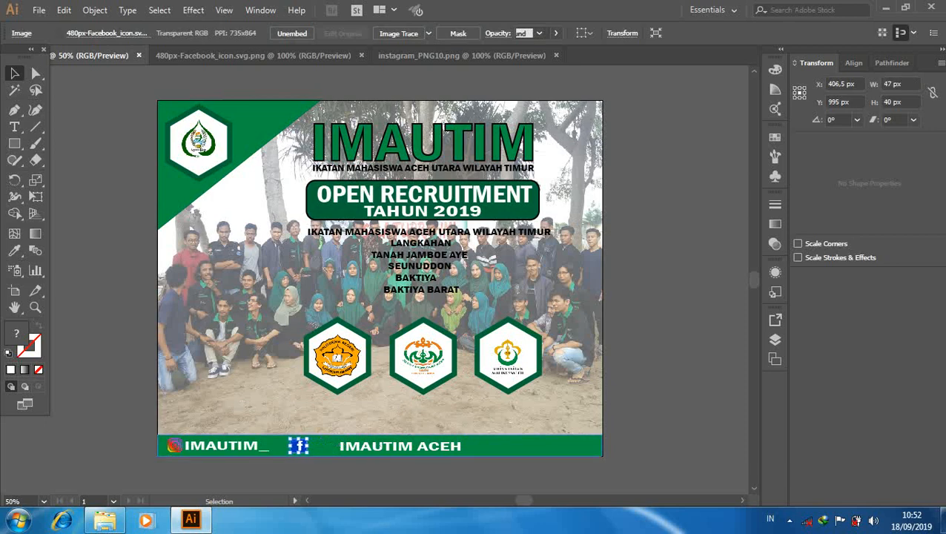
left_click_drag(377, 445, 341, 443)
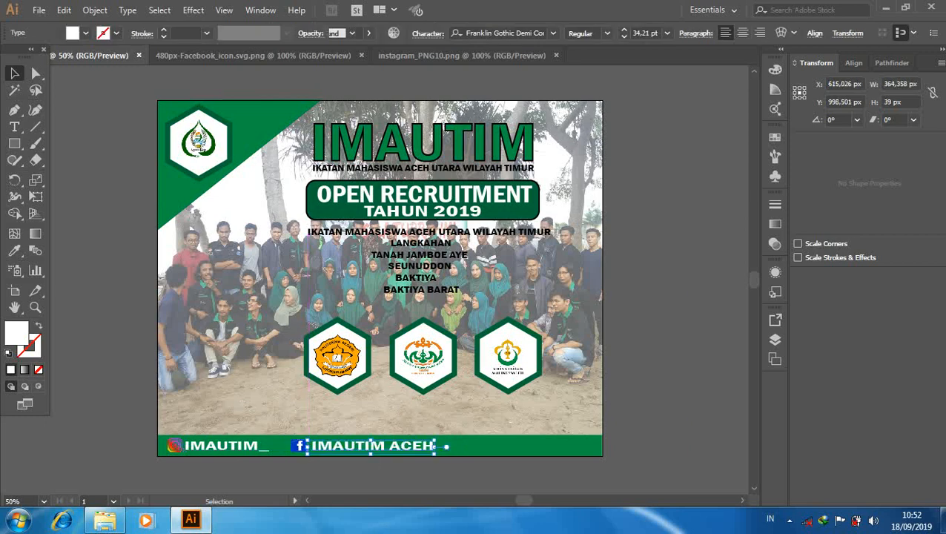
Step: Resize the IMAUTIM ACEH text to about 318 x 43 px and nudge it down to about Y 999.5 px
left_click_drag(446, 446, 425, 442)
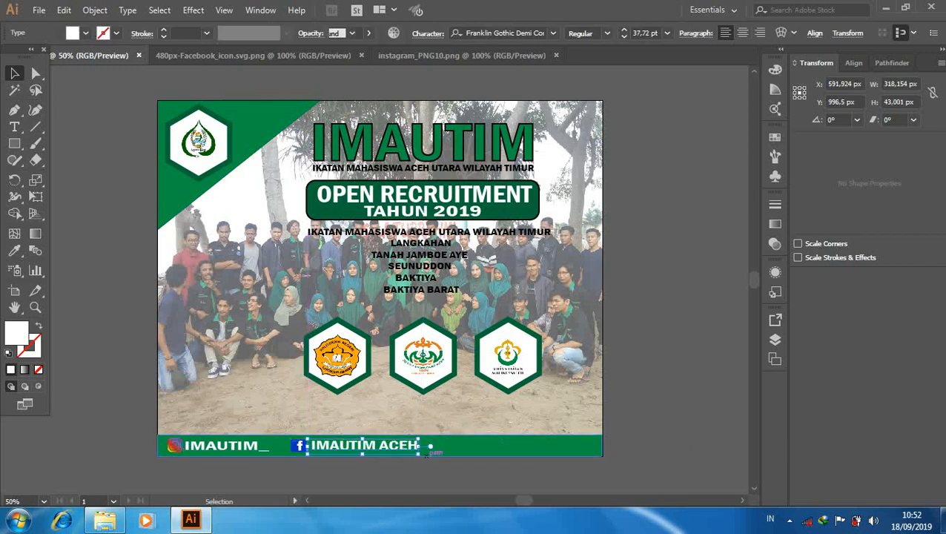
key("Down")
key("Down")
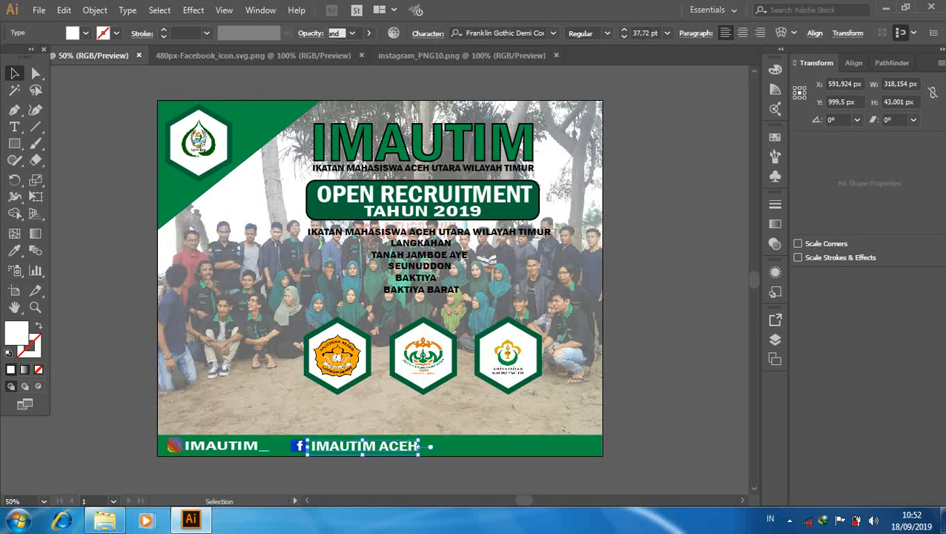
key("ctrl+shift+a")
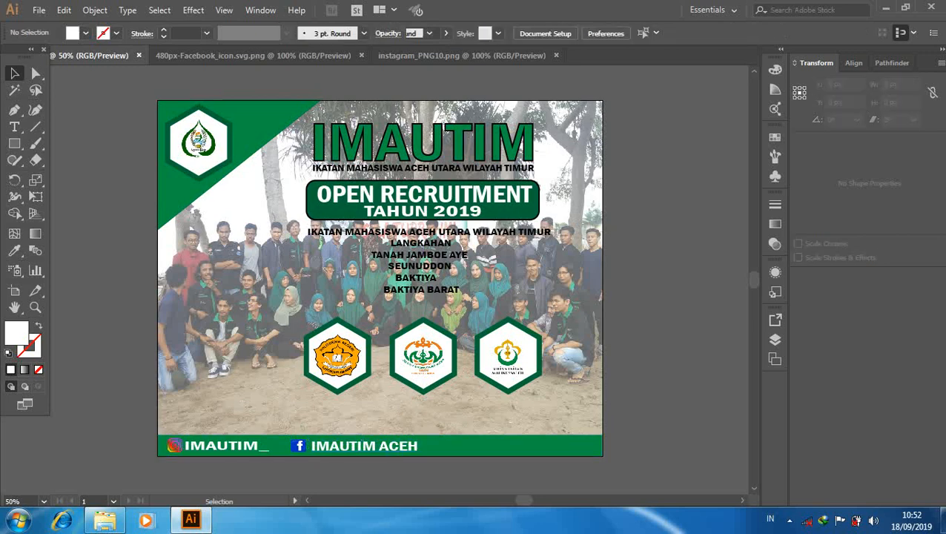
Step: Nudge the IMAUTIM ACEH text left to about X 584 px, close to the Facebook icon, and deselect it
left_click(363, 445)
key("Left")
key("Left")
key("Left")
key("Left")
key("Left")
key("Left")
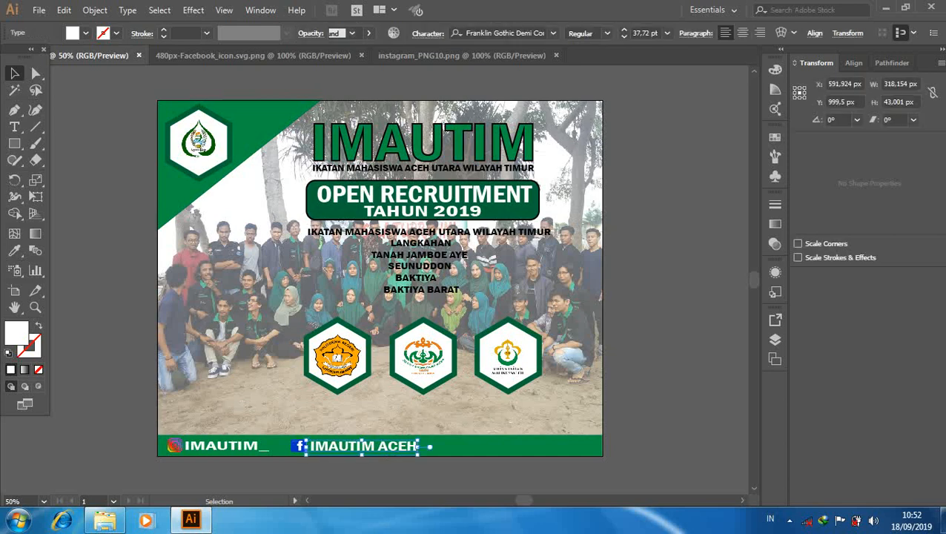
key("Left")
key("Left")
key("Left")
key("Left")
key("Left")
key("Left")
key("Left")
key("Left")
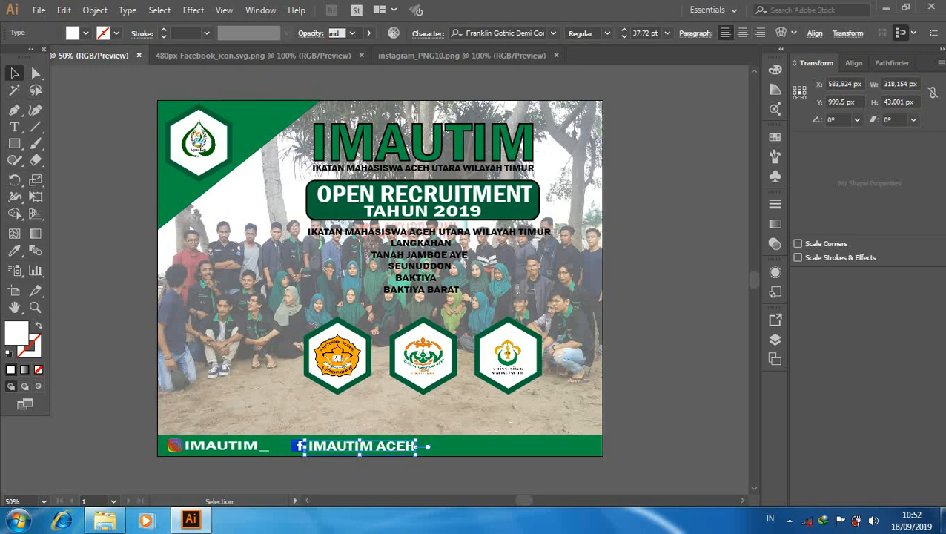
key("ctrl+shift+a")
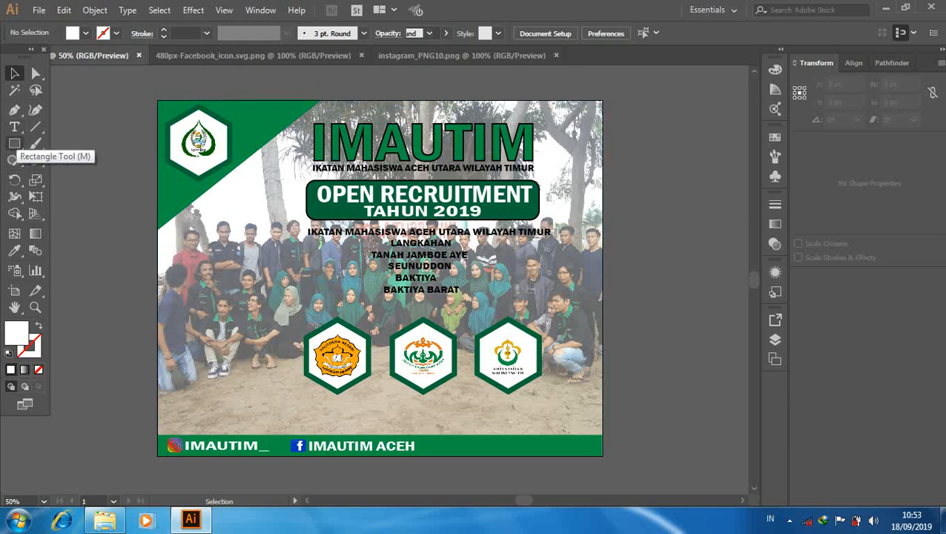
Step: Export Artboard 1 for screens to D:\Ai as a JPG 100 at 100 ppi with the file name suffix BROUSURRR
left_click(15, 143)
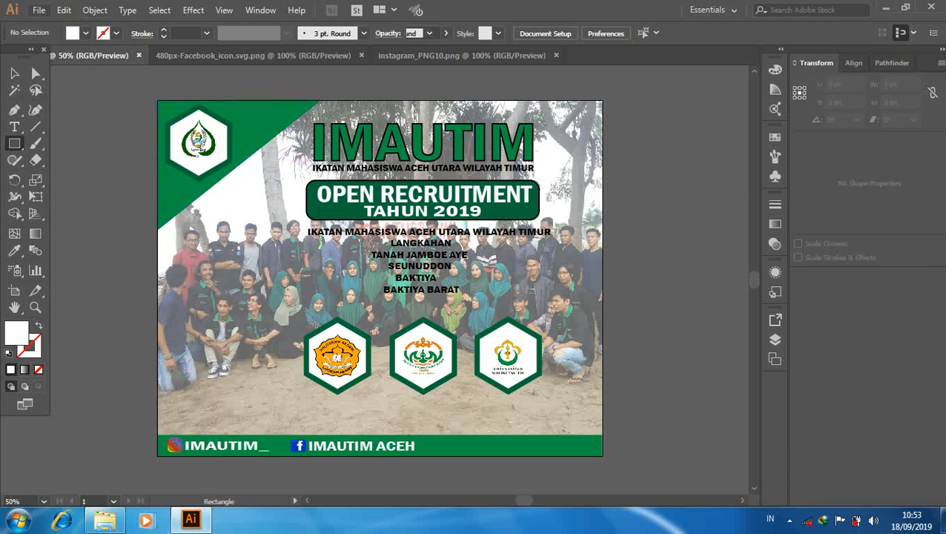
left_click(38, 10)
mouse_move(118, 256)
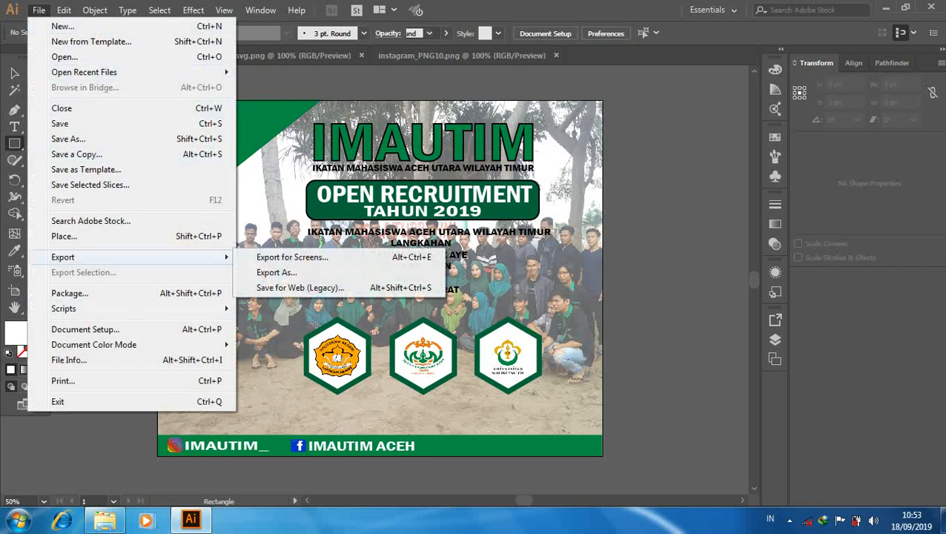
left_click(292, 256)
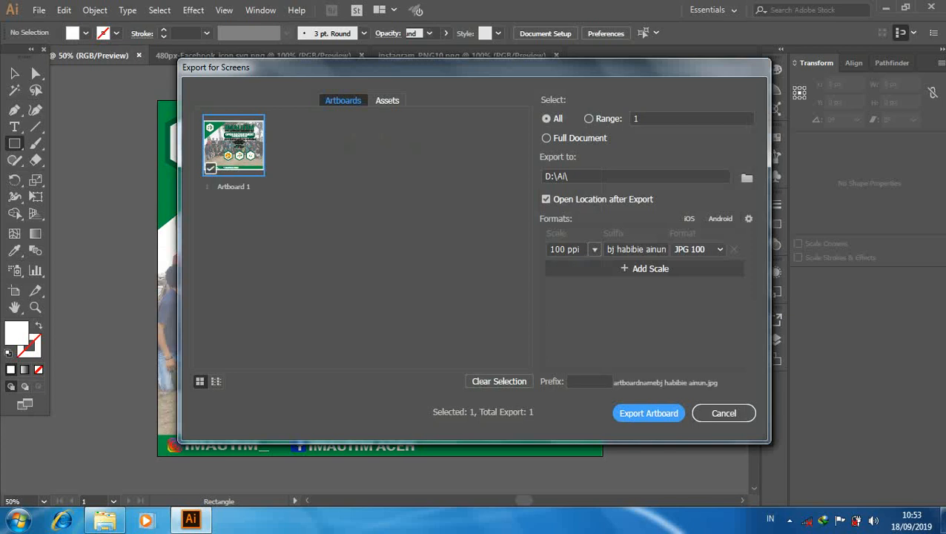
left_click(663, 249)
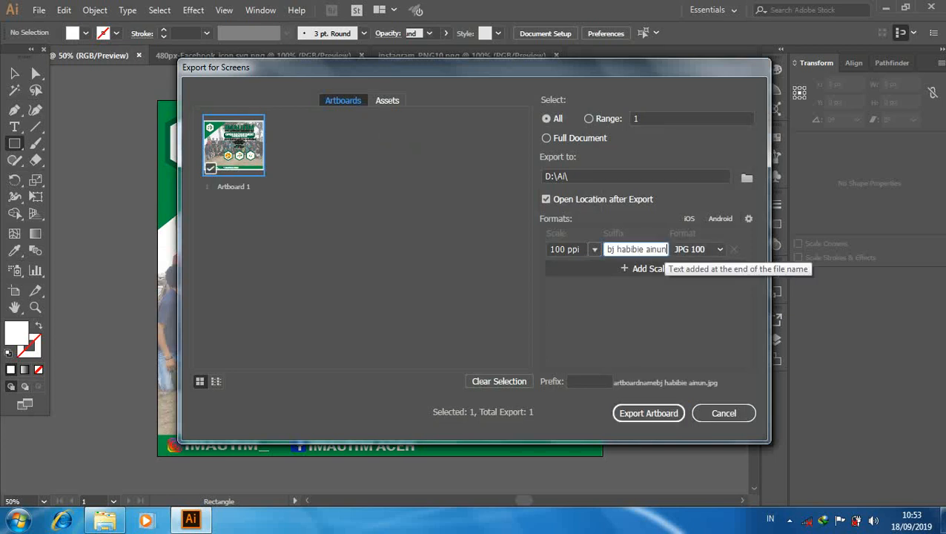
key("BackSpace")
key("BackSpace")
key("BackSpace")
key("BackSpace")
key("BackSpace")
key("BackSpace")
key("BackSpace")
key("BackSpace")
key("BackSpace")
key("BackSpace")
key("BackSpace")
key("BackSpace")
key("BackSpace")
key("BackSpace")
key("BackSpace")
key("BackSpace")
type("BROUS")
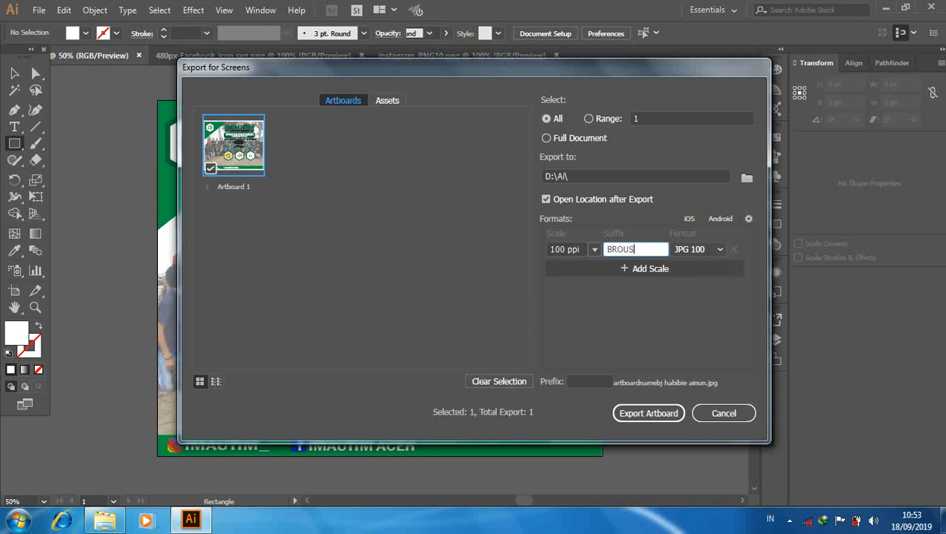
type("URRR")
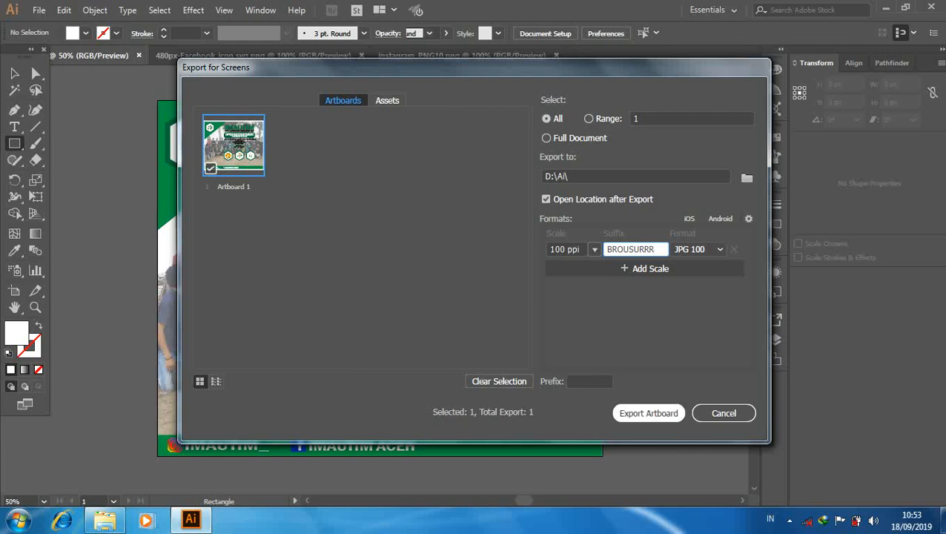
key("Return")
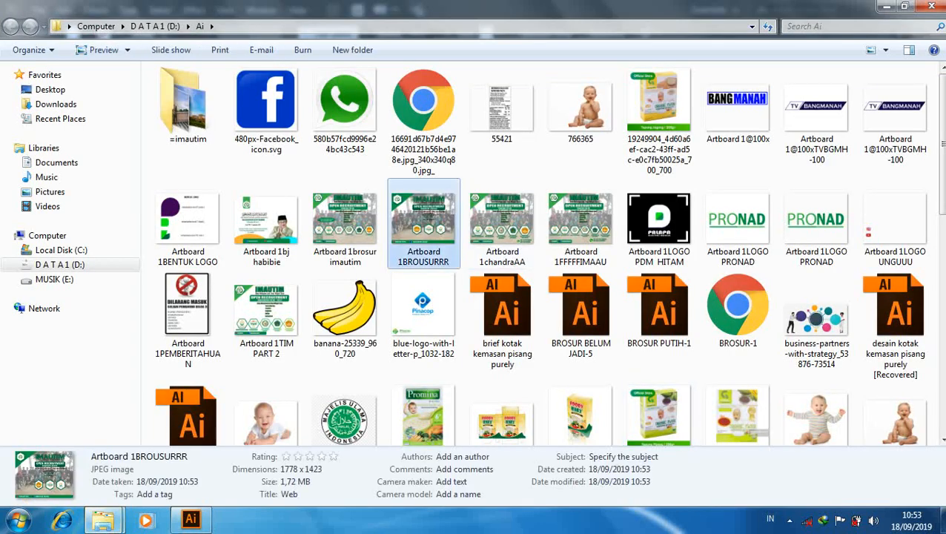
Step: View the exported Artboard 1BROUSURRR image in the photo viewer and minimise the viewer and folder windows
key("Return")
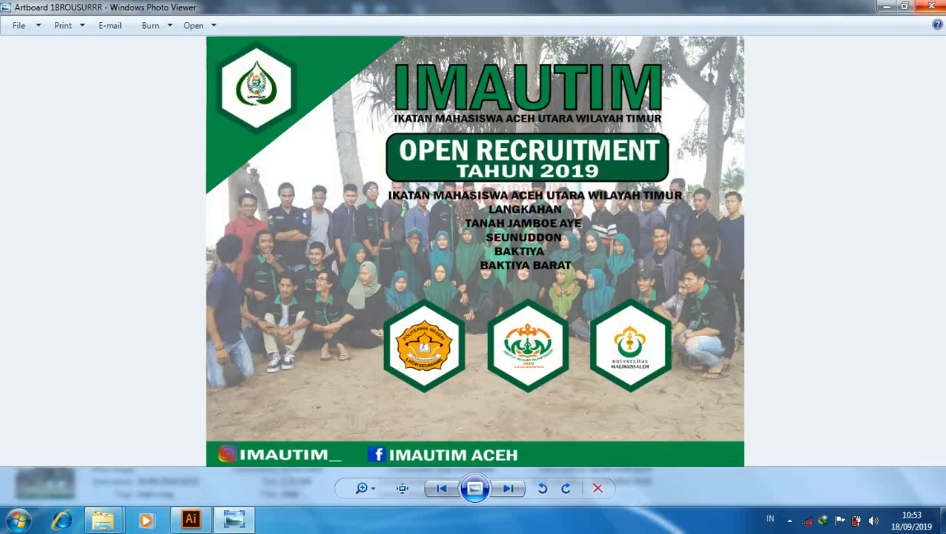
left_click(887, 7)
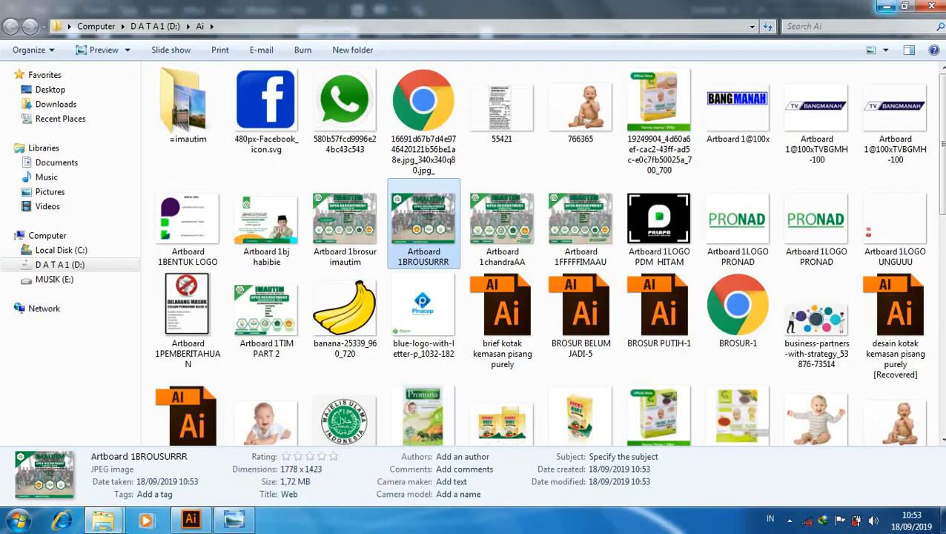
left_click(887, 7)
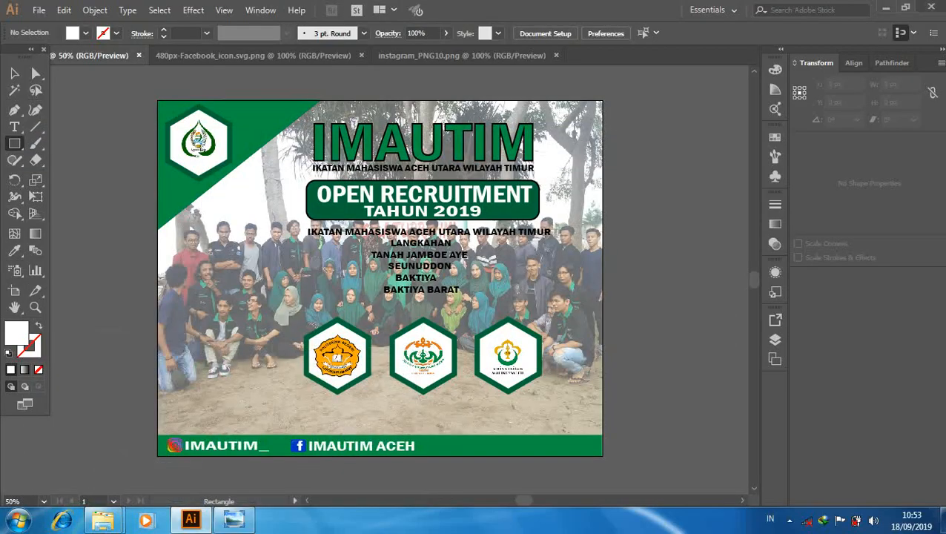
left_click(931, 7)
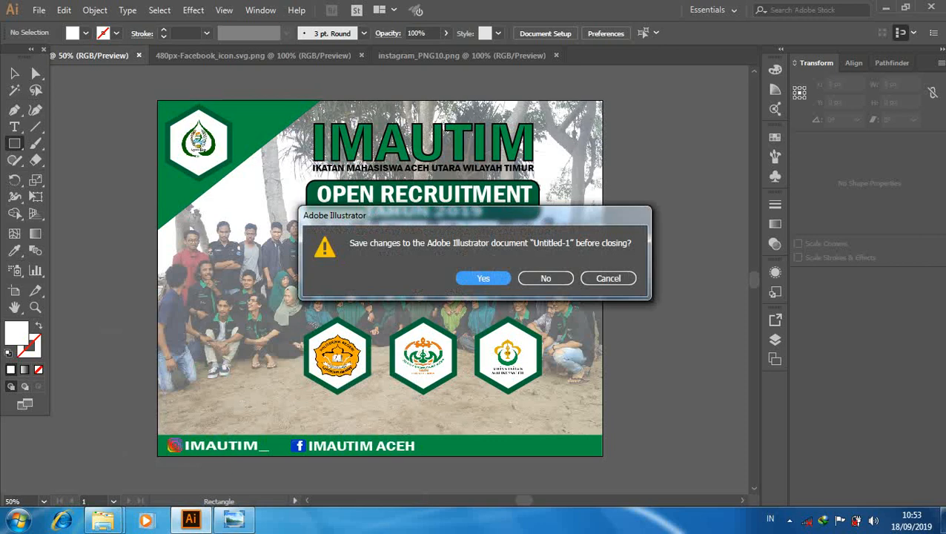
left_click(607, 278)
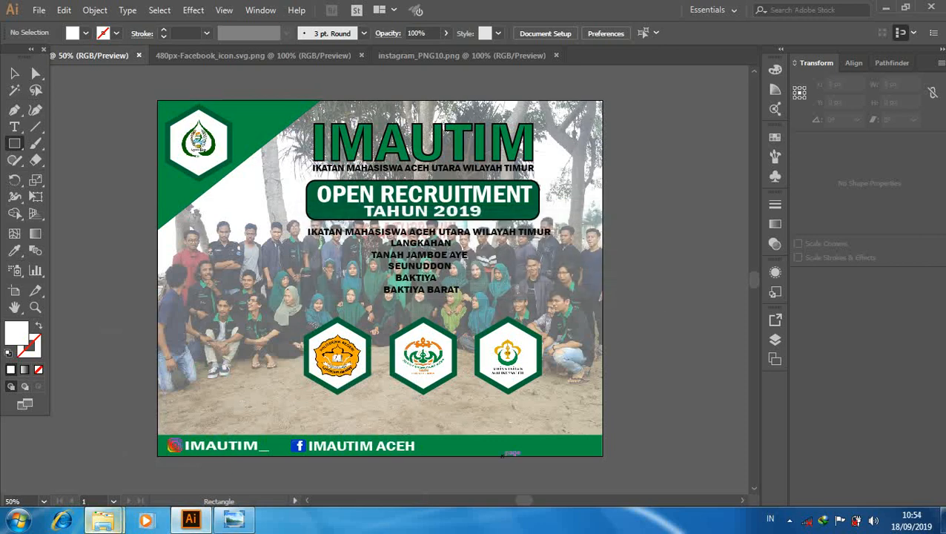
mouse_move(104, 519)
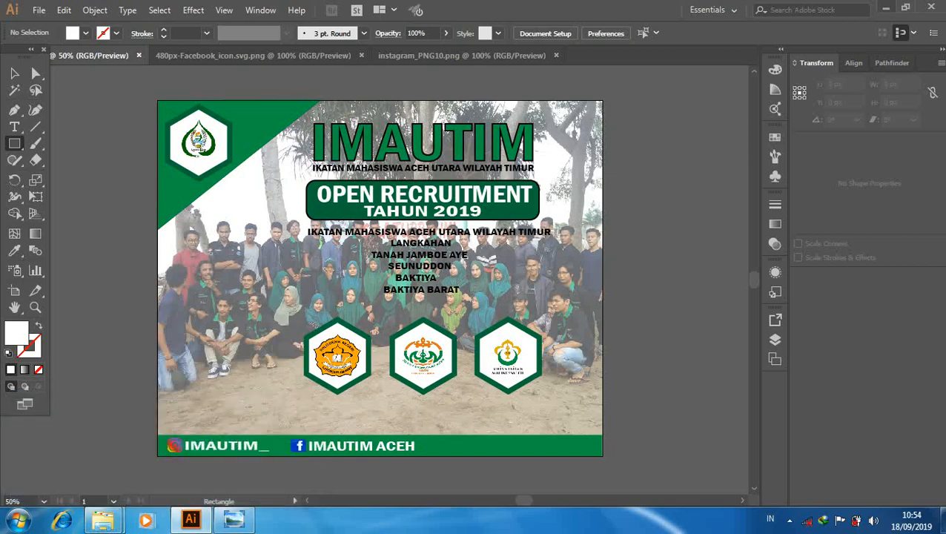
Step: Minimise Illustrator to the desktop and bring up the Bandicam recorder window from the background programs
left_click(885, 7)
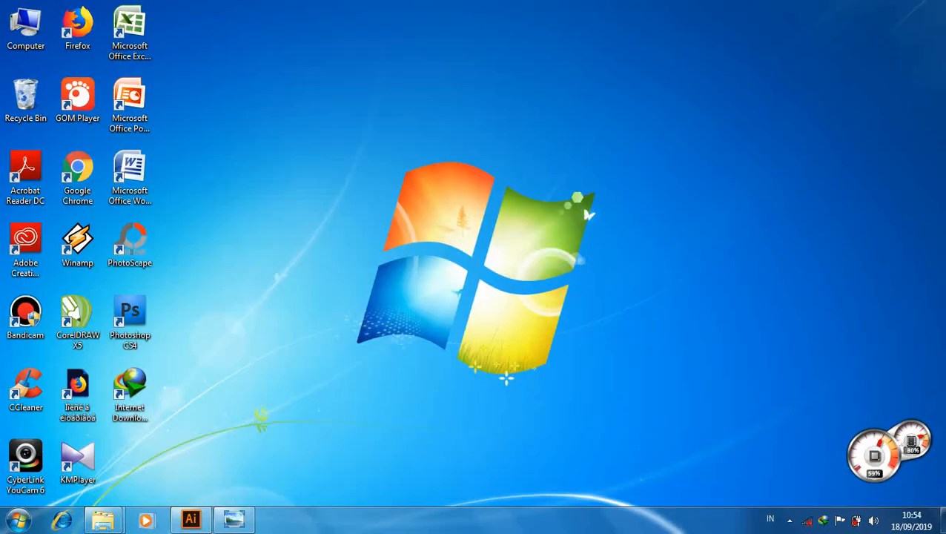
left_click(790, 520)
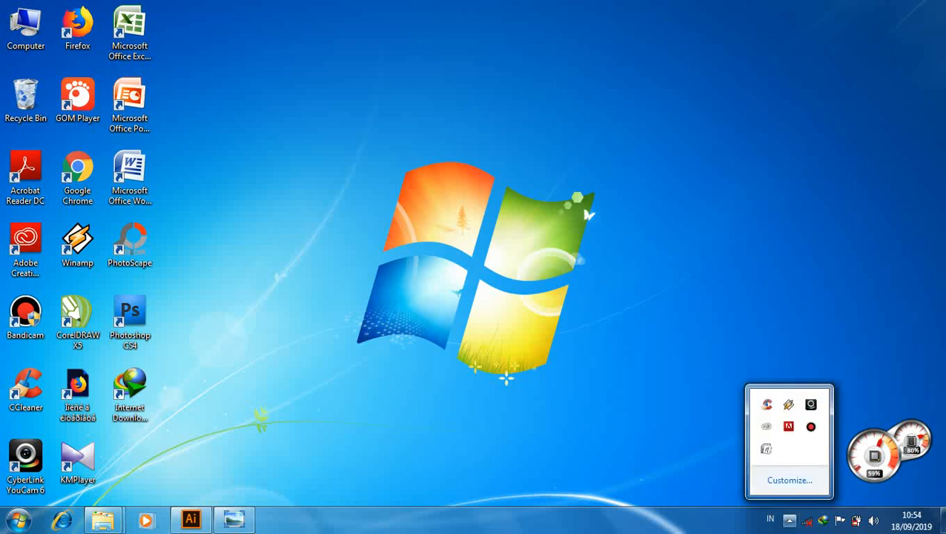
left_click(811, 426)
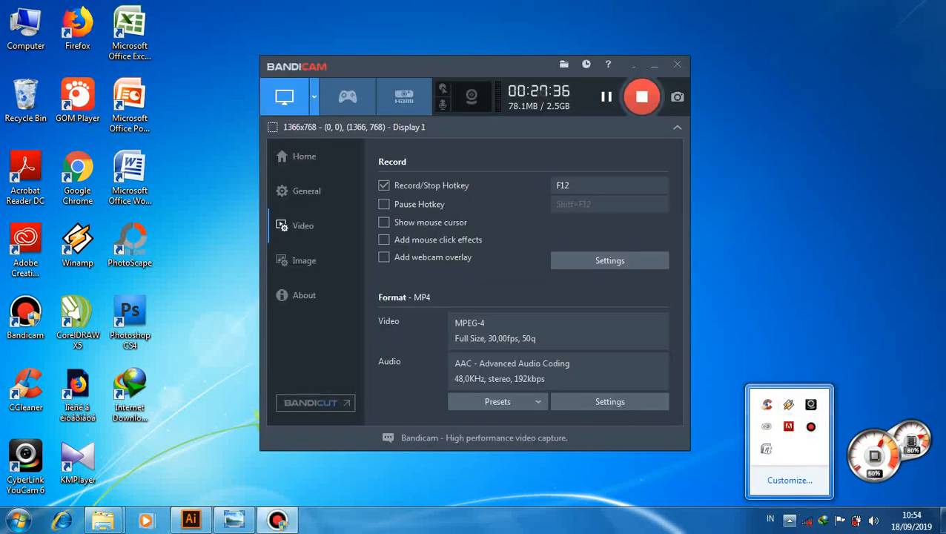